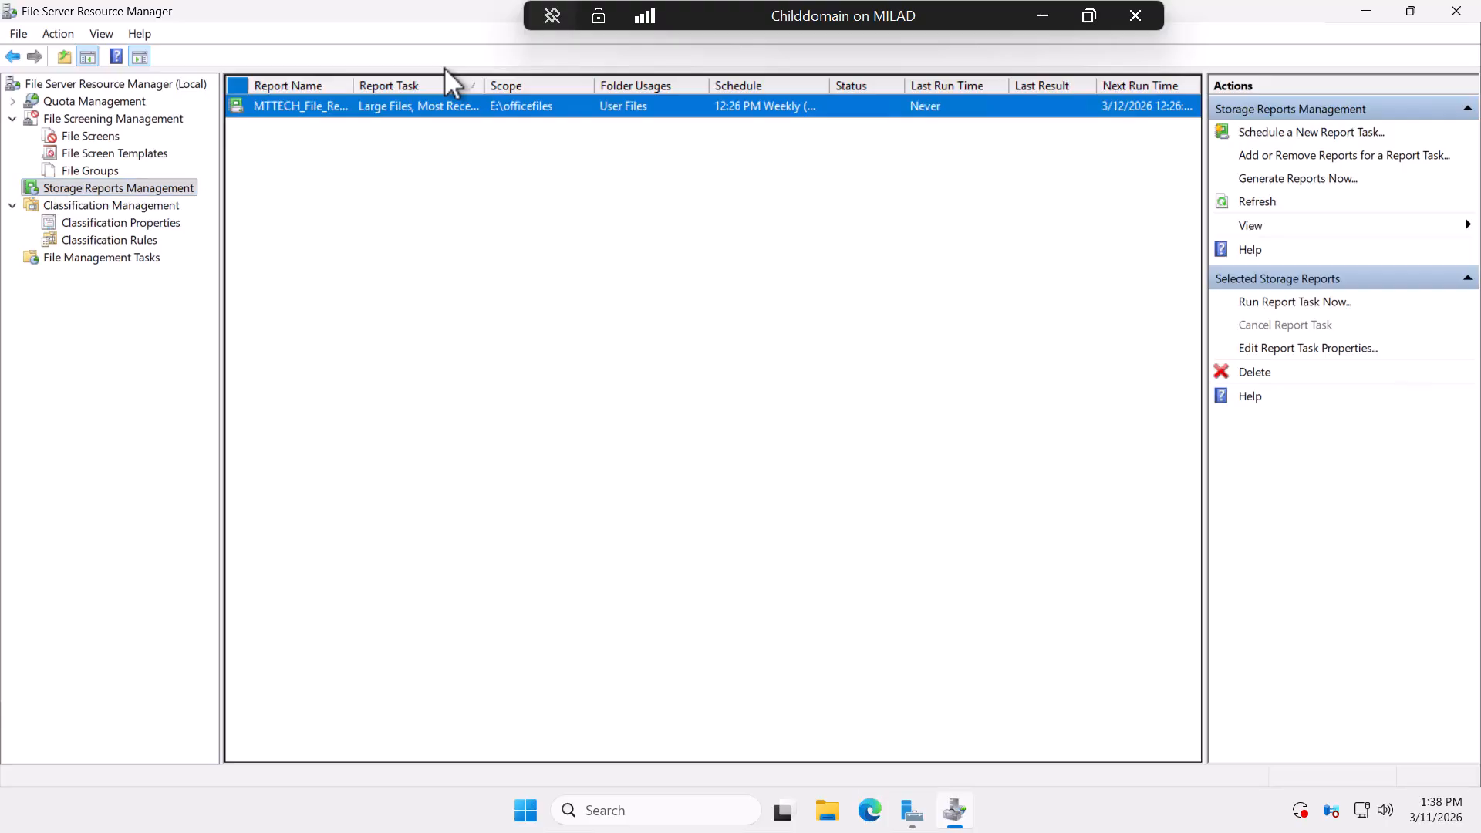
Start a local classification property named Rose_ID with the description "I want to extract the files which have rose's names"
left_click(100, 205)
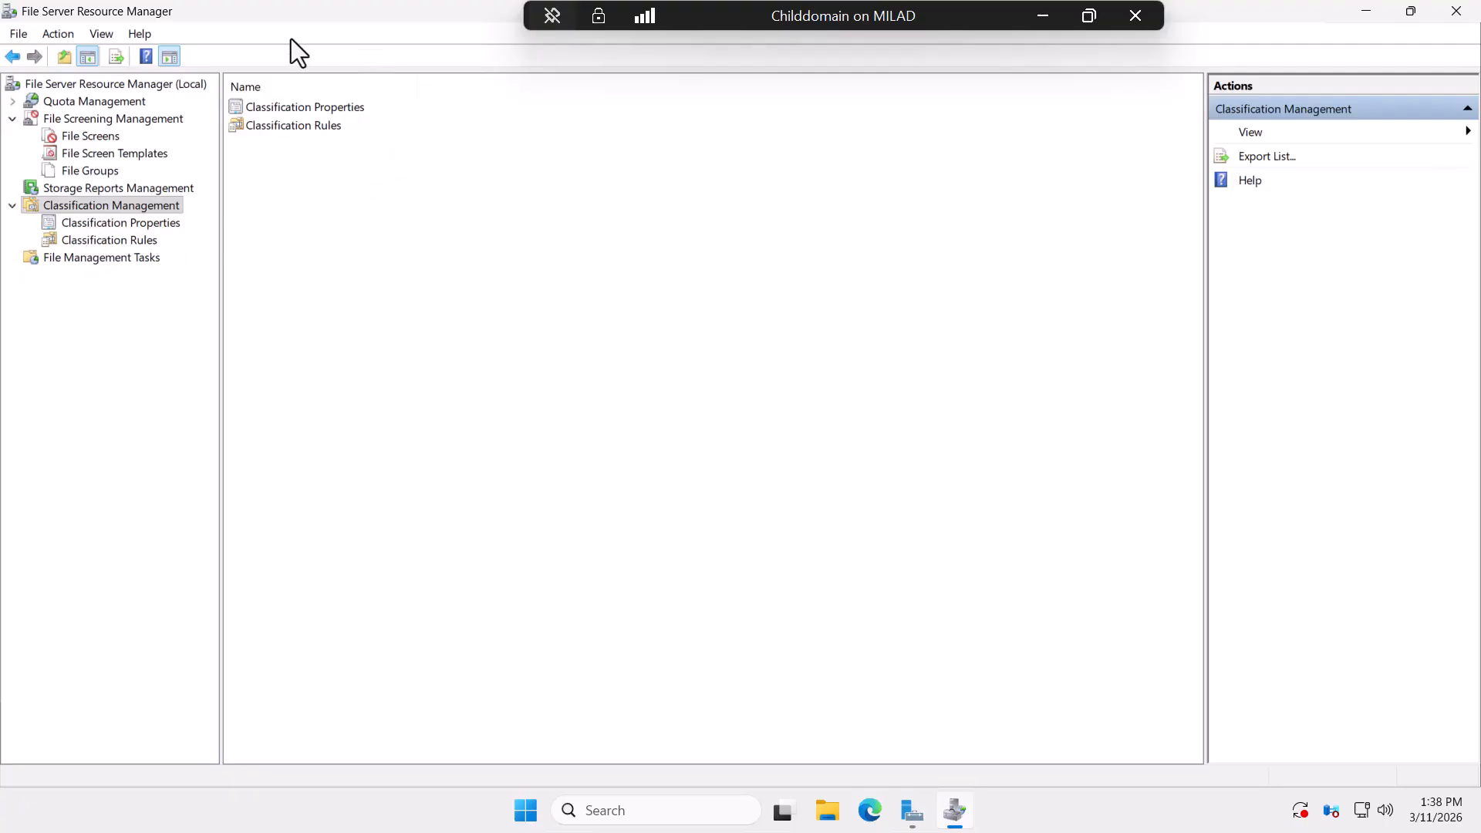
left_click(138, 224)
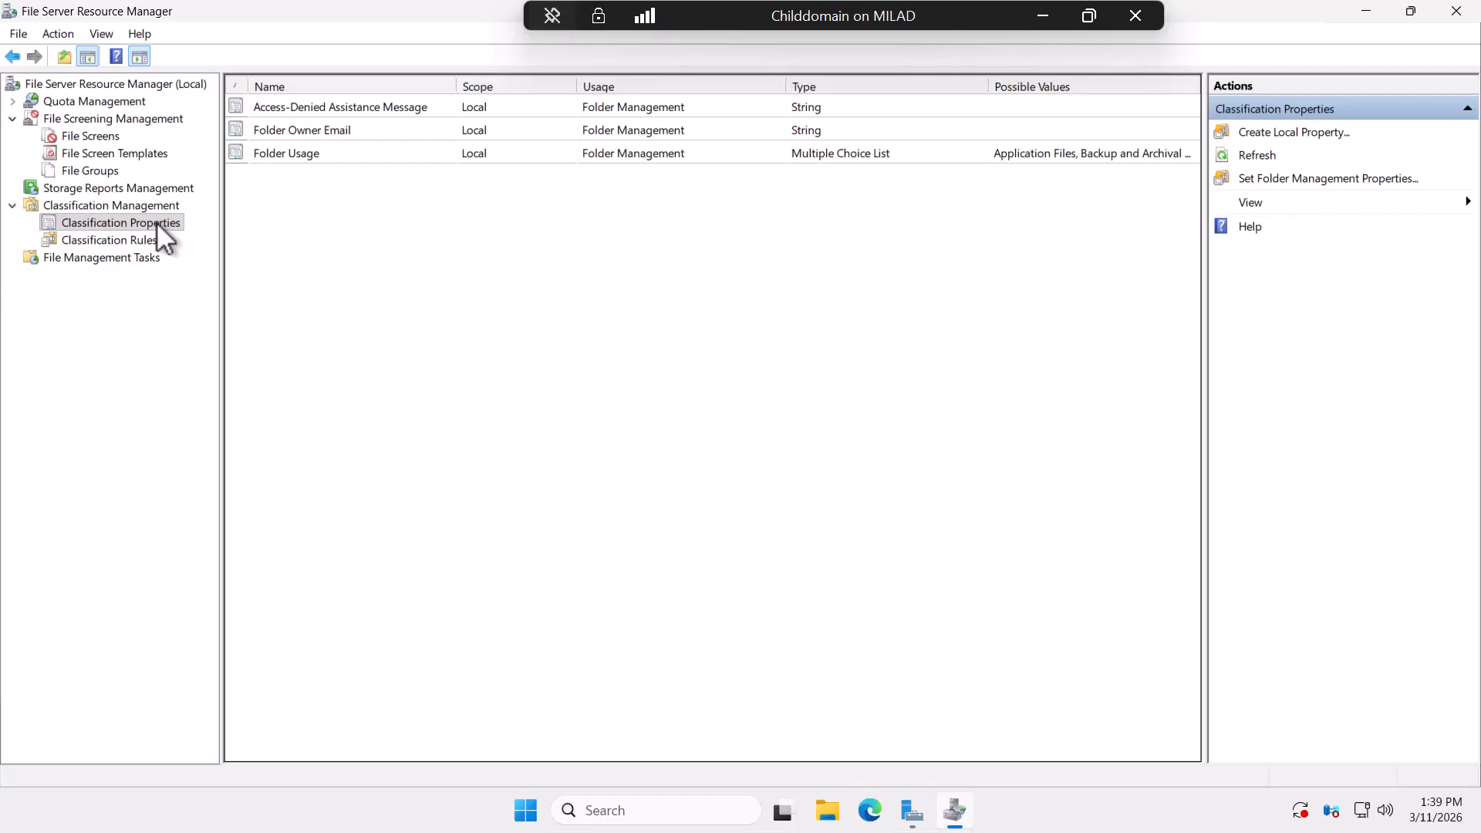
left_click(1287, 135)
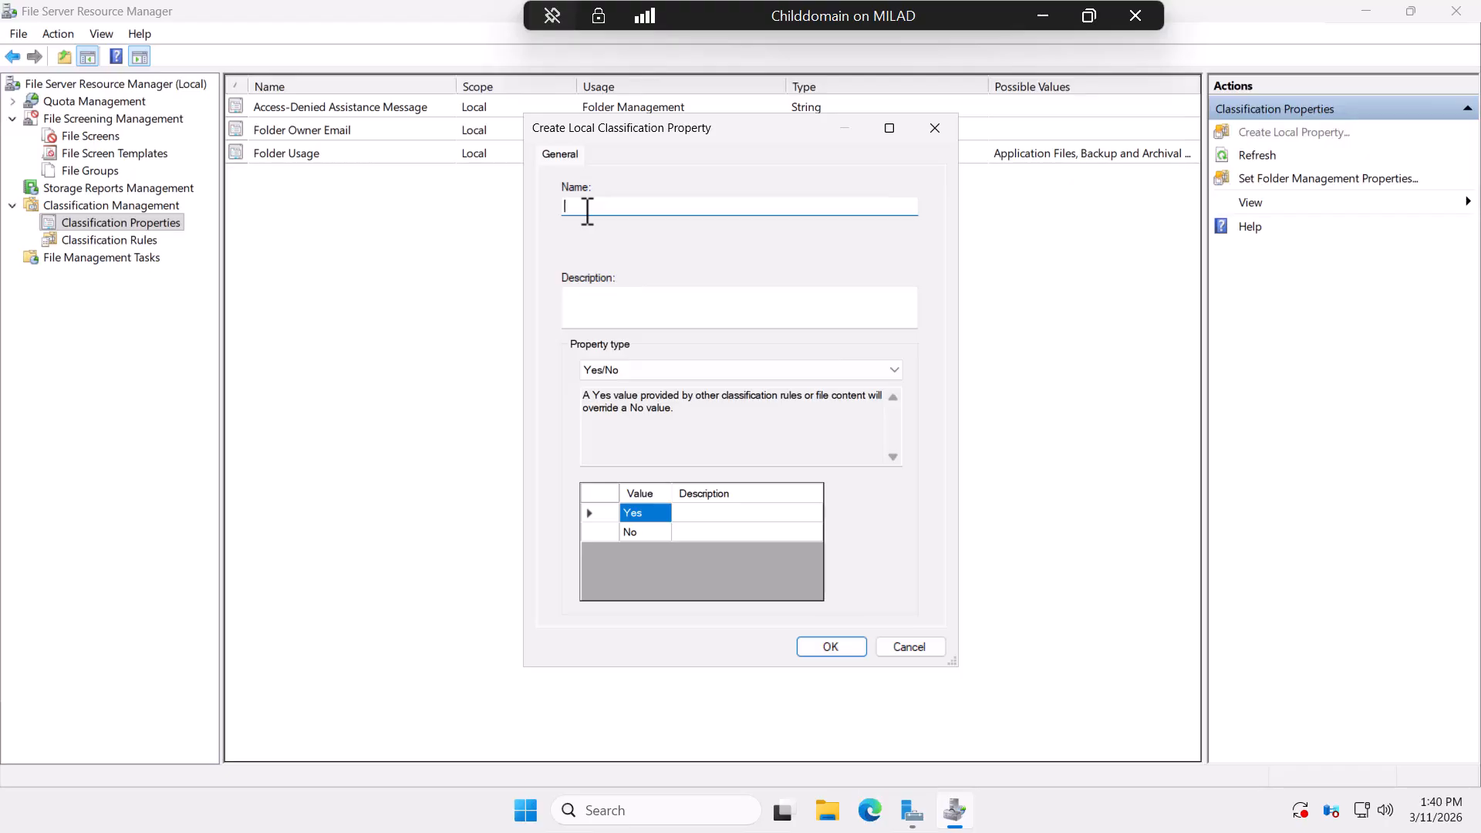
type("Rose_ ID")
left_click(646, 315)
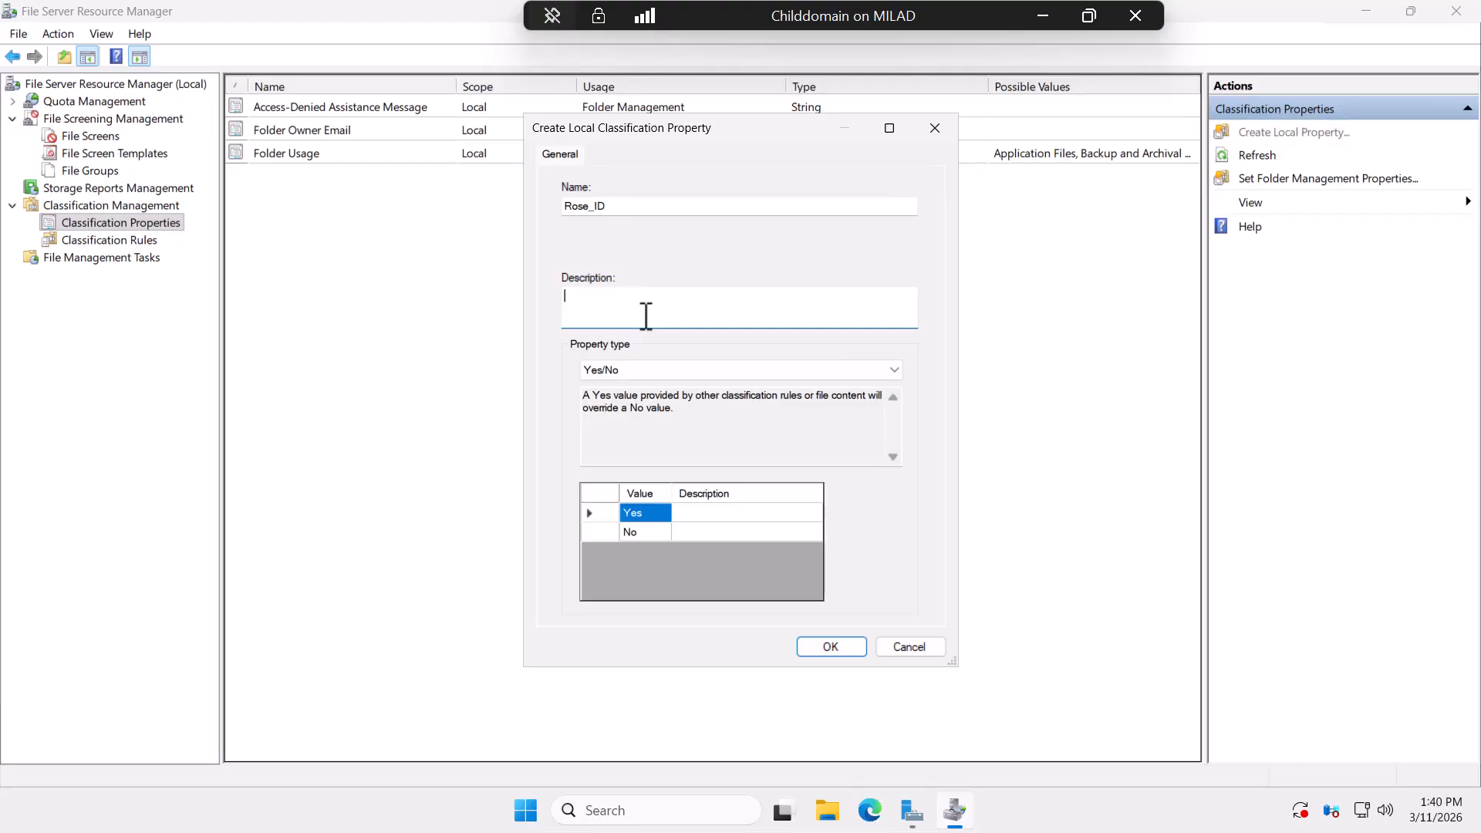
type("I want to extract the files which have rose's names")
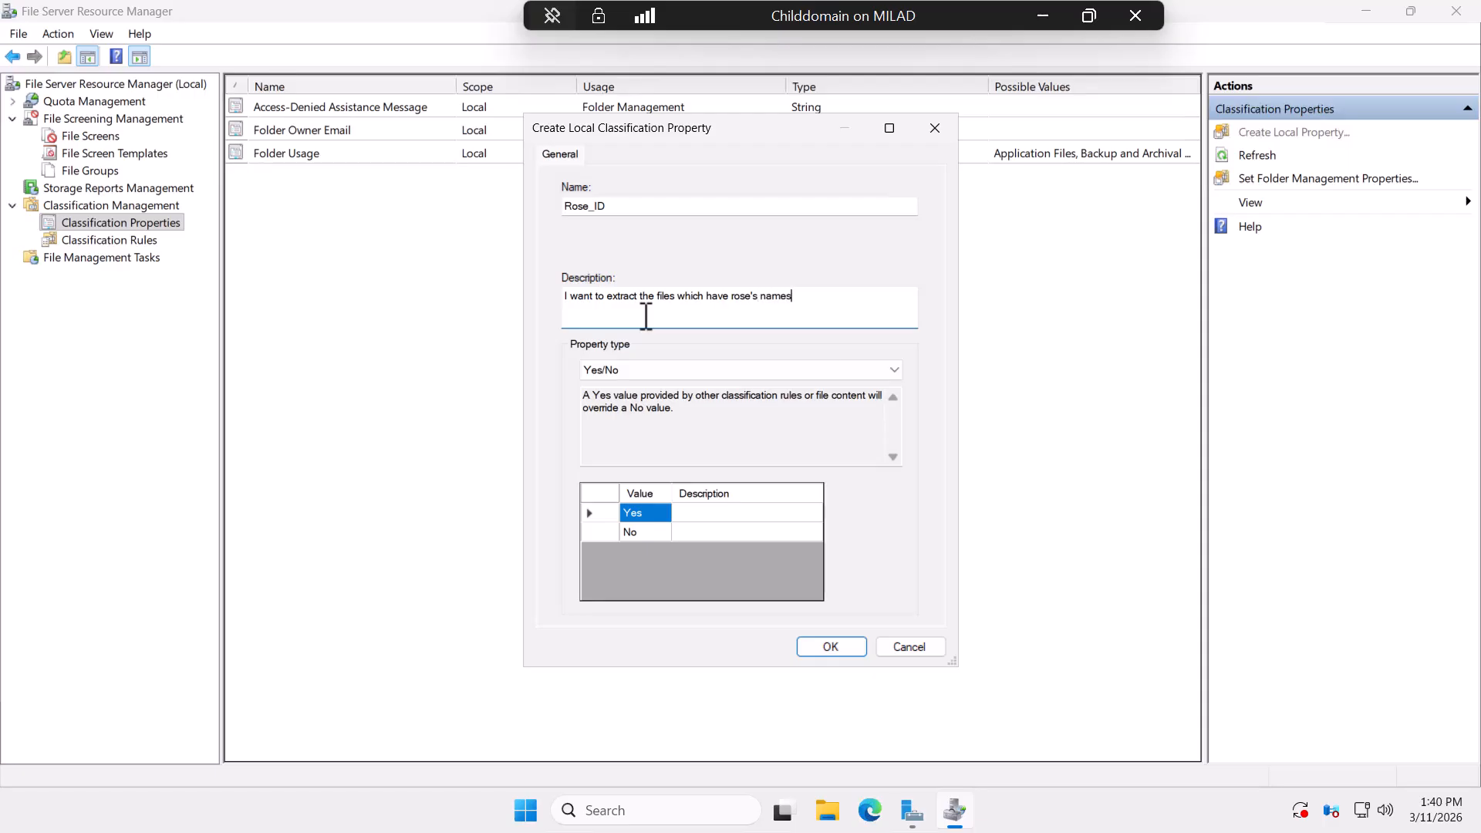
Set the new classification property's type to Yes/No and save the property
left_click(767, 369)
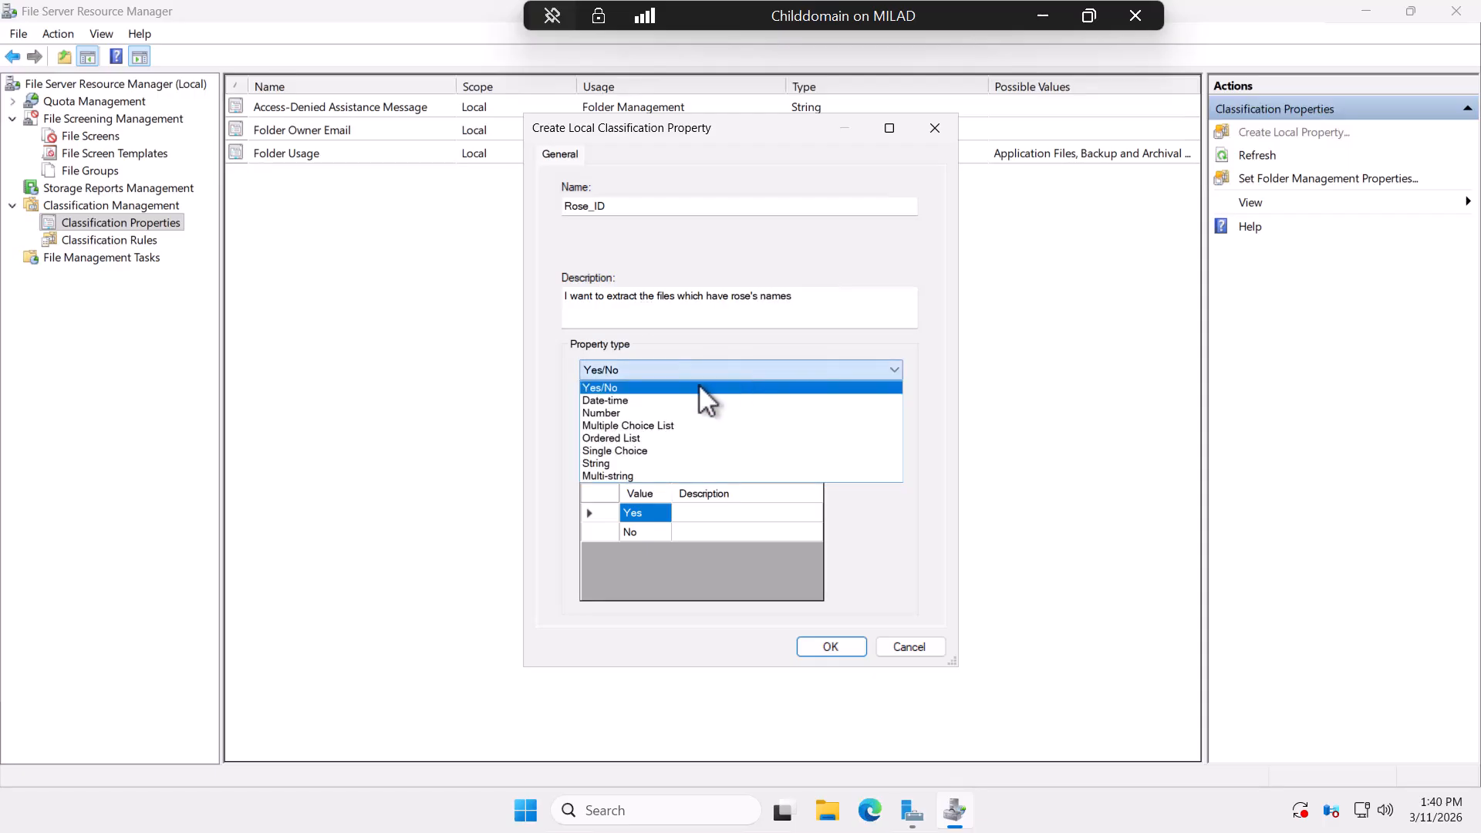
left_click(614, 387)
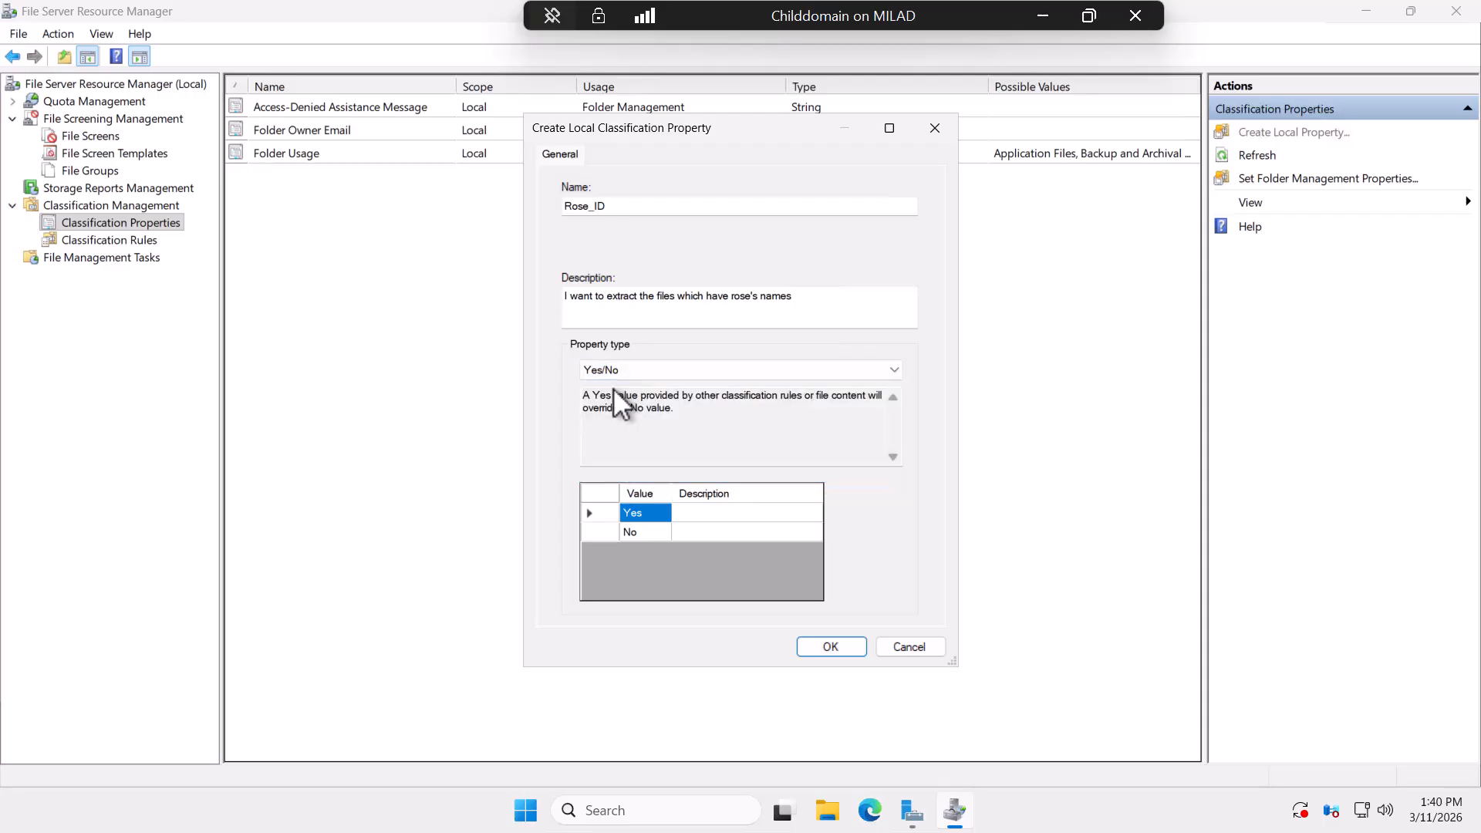
left_click(842, 644)
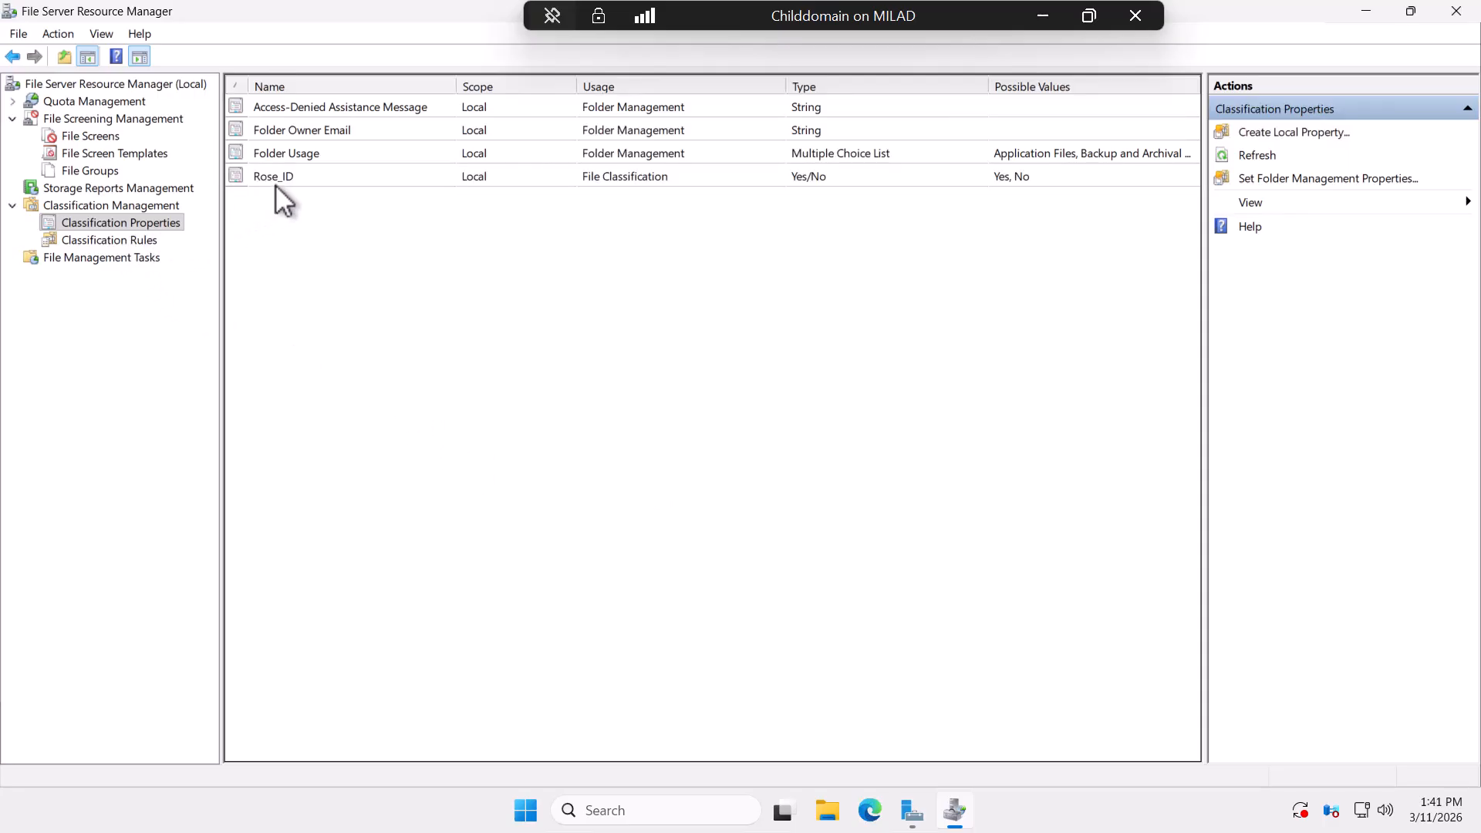
Start a new classification rule named Rose_ID and leave it enabled
left_click(104, 240)
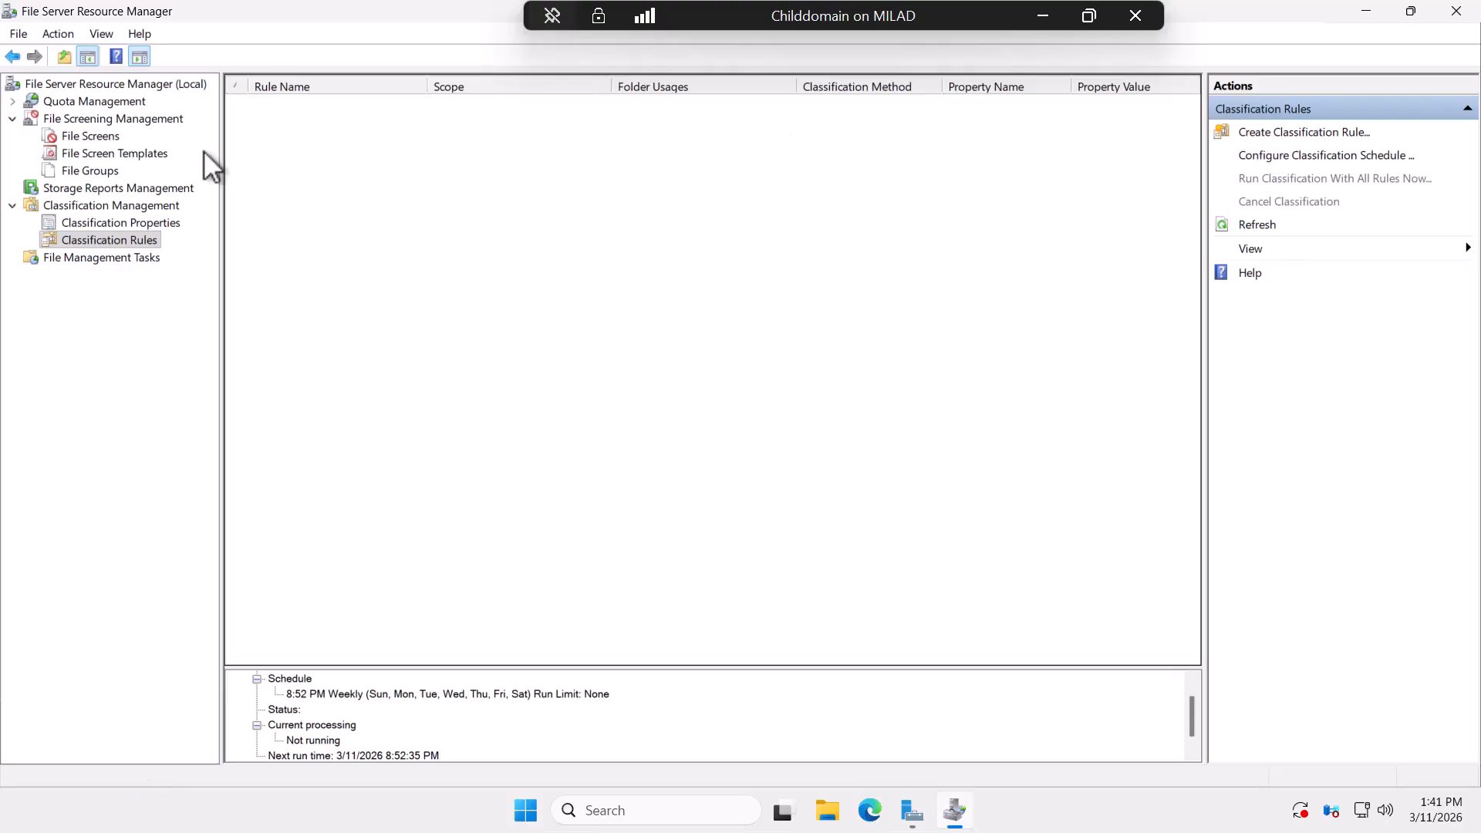
left_click(1304, 133)
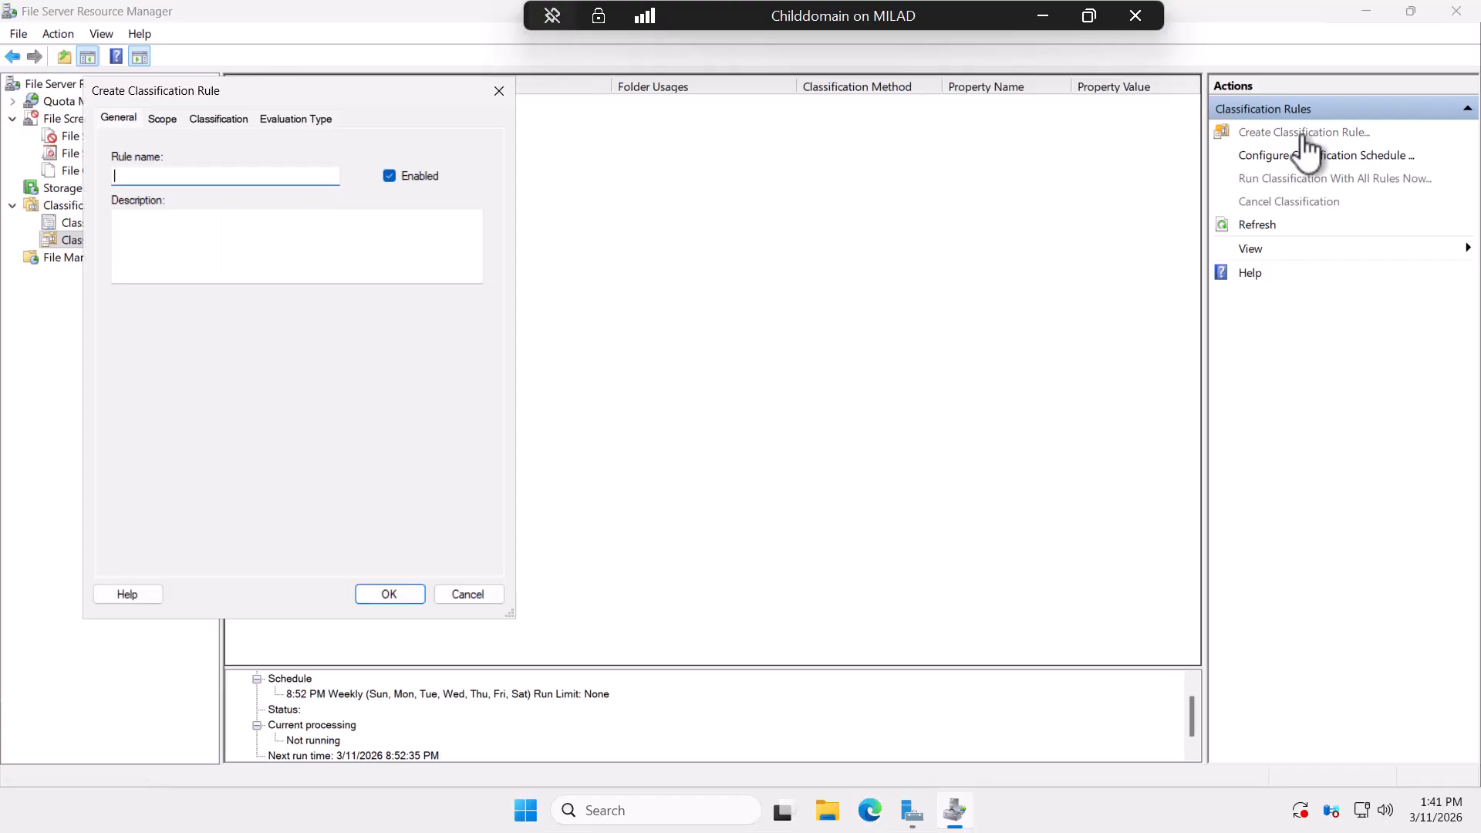
left_click_drag(248, 91, 596, 107)
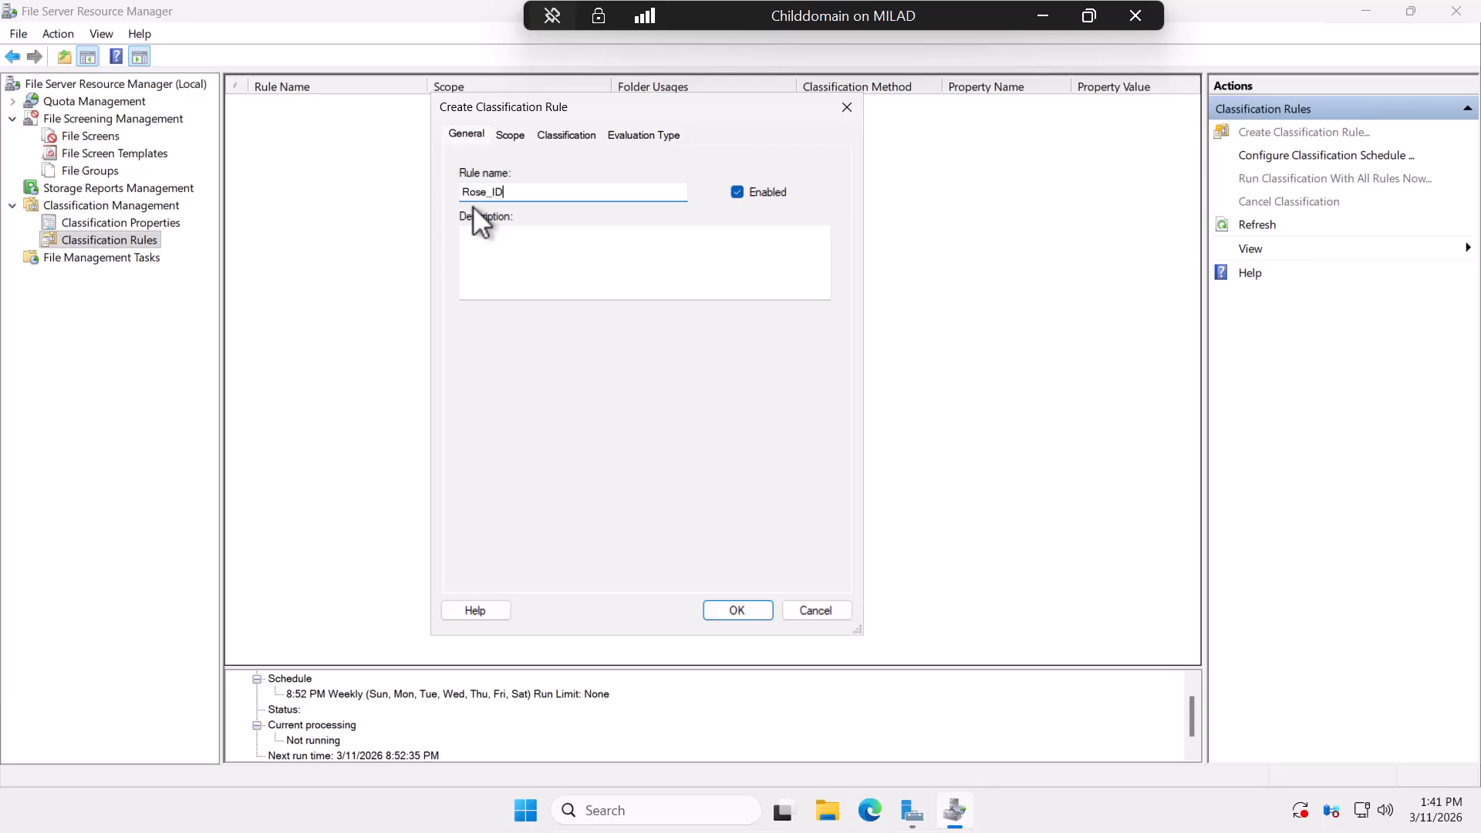
left_click(736, 192)
Enter the rule description "I want to extract the names of Rose from the files"
left_click(536, 253)
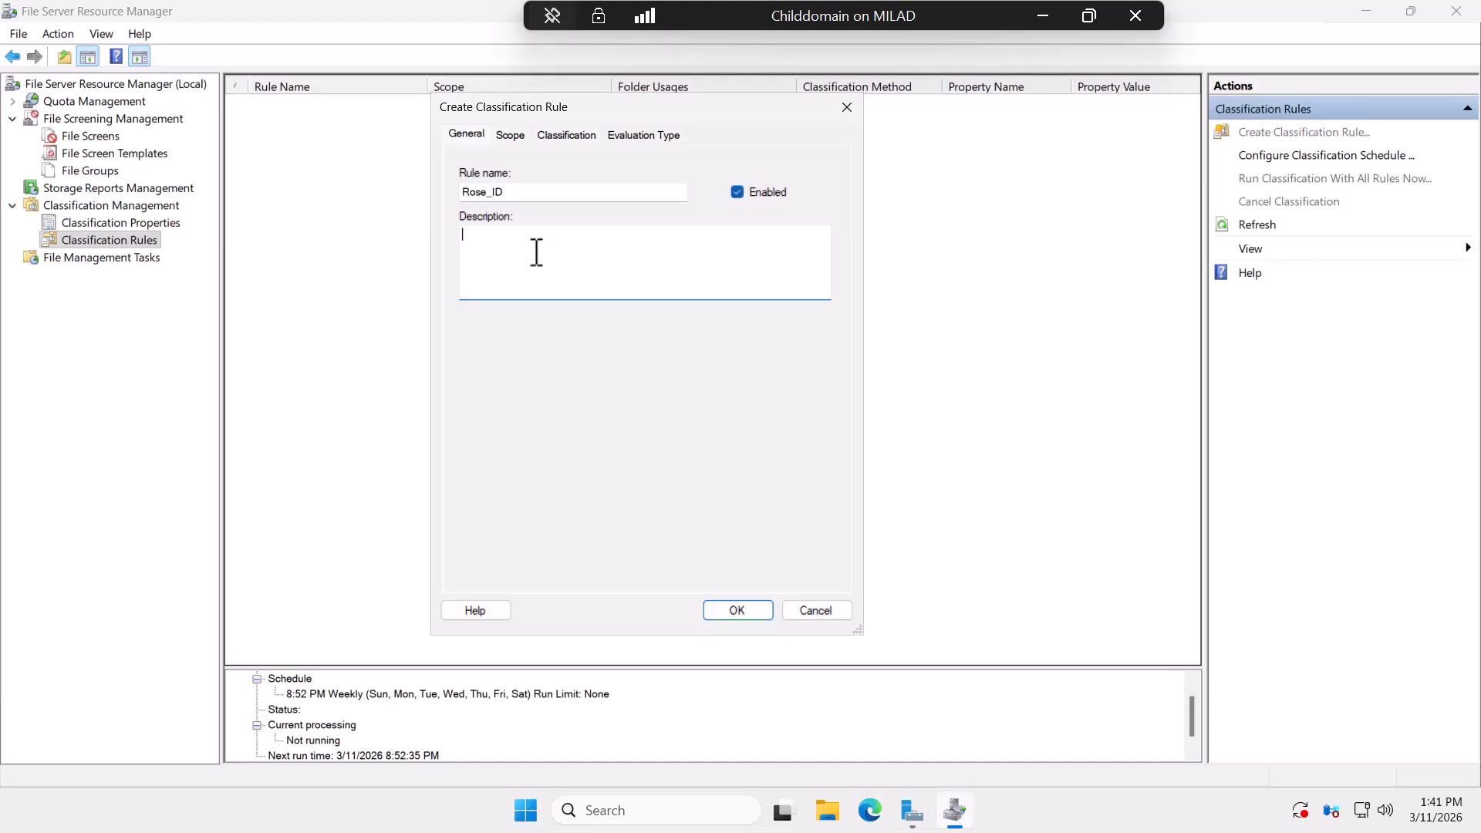
type("This")
key("BackSpace")
key("BackSpace")
key("BackSpace")
key("BackSpace")
key("BackSpace")
type("I want to extyr")
key("BackSpace")
key("BackSpace")
key("BackSpace")
type("tract the names of Rose from the files")
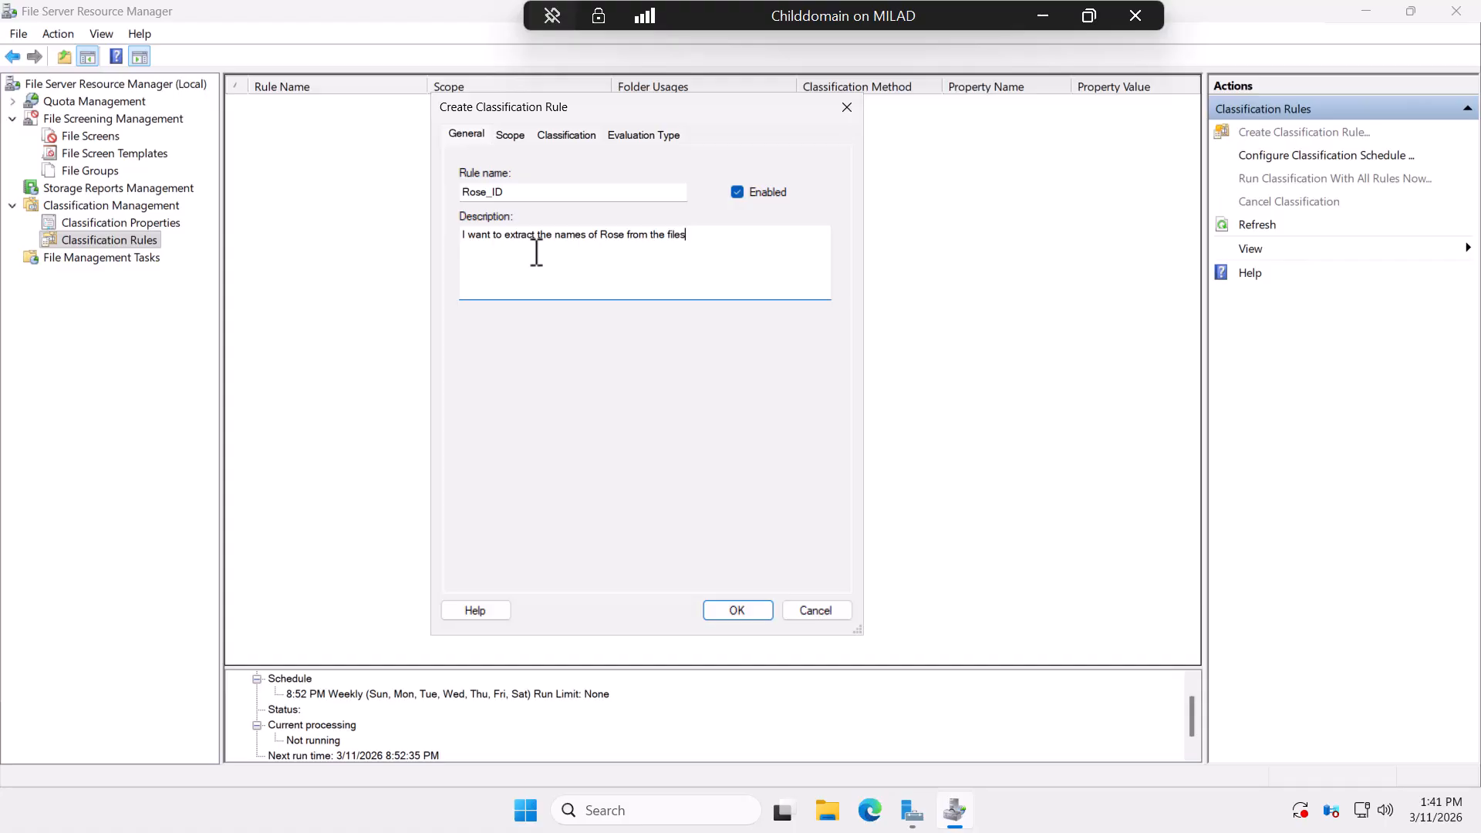
Set the rule's scope to User Files and add the folder E:\officefiles
left_click(510, 135)
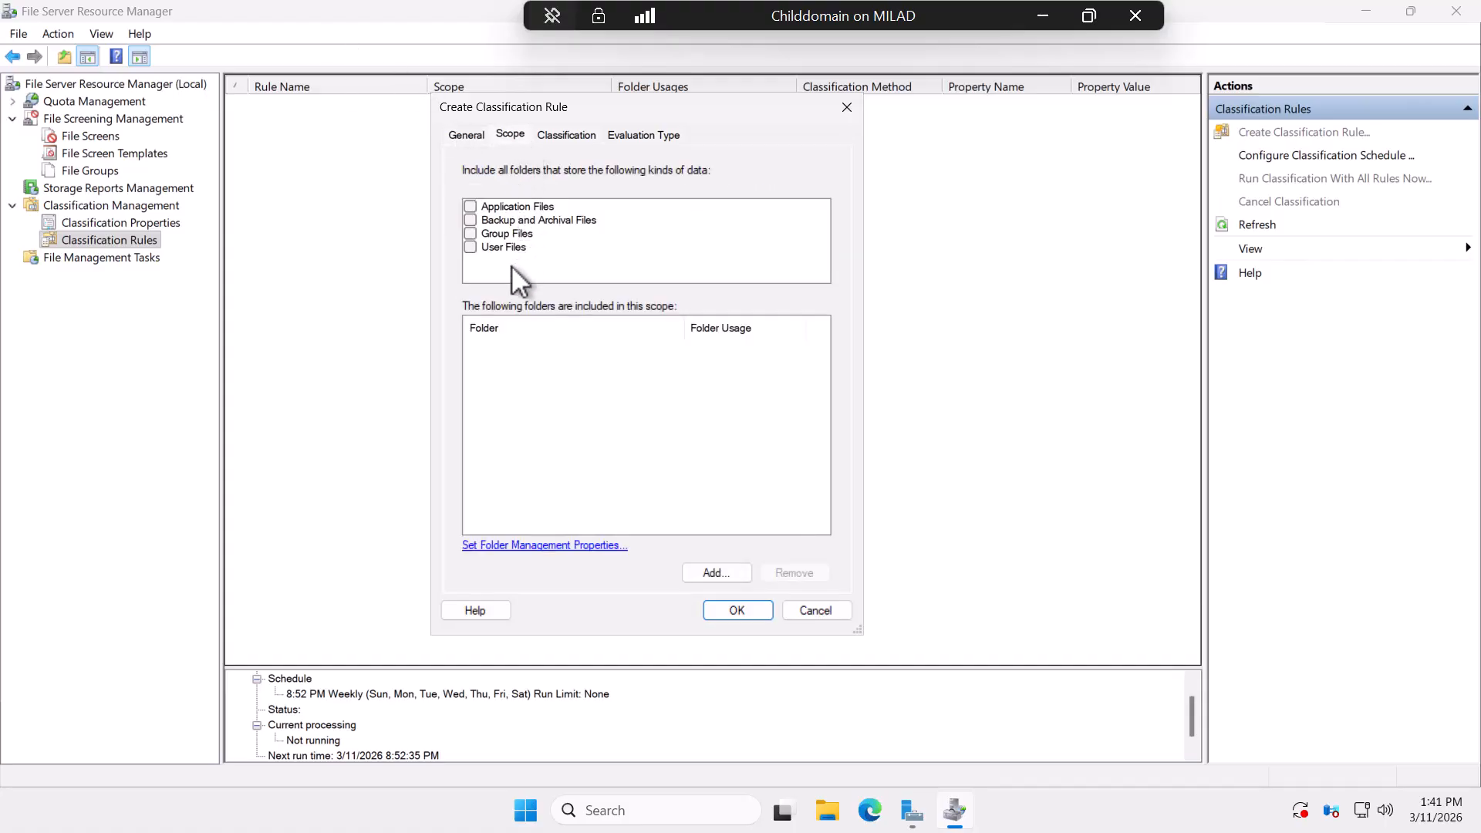
left_click(470, 248)
left_click(711, 571)
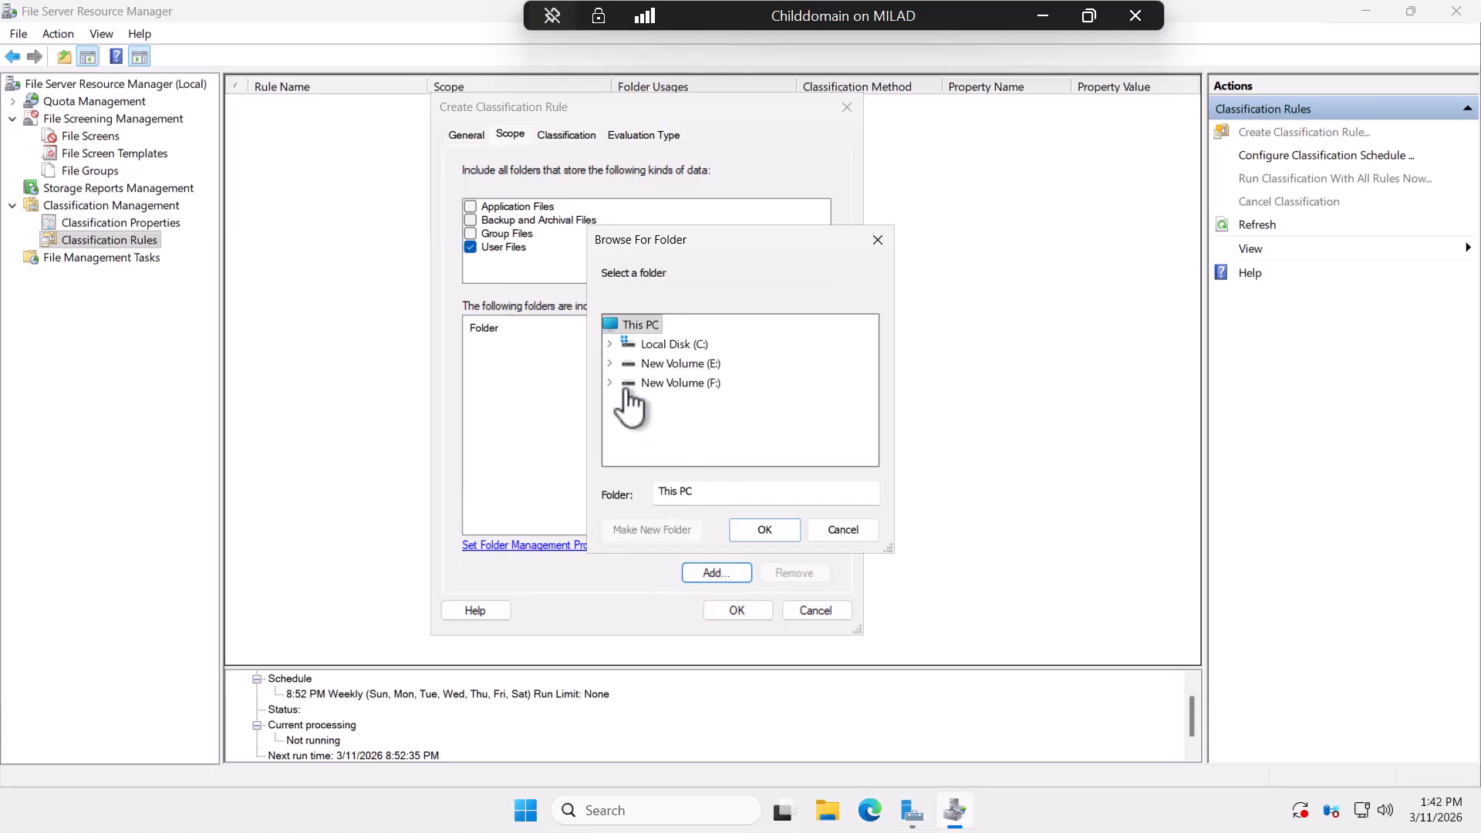
left_click(611, 363)
left_click(680, 383)
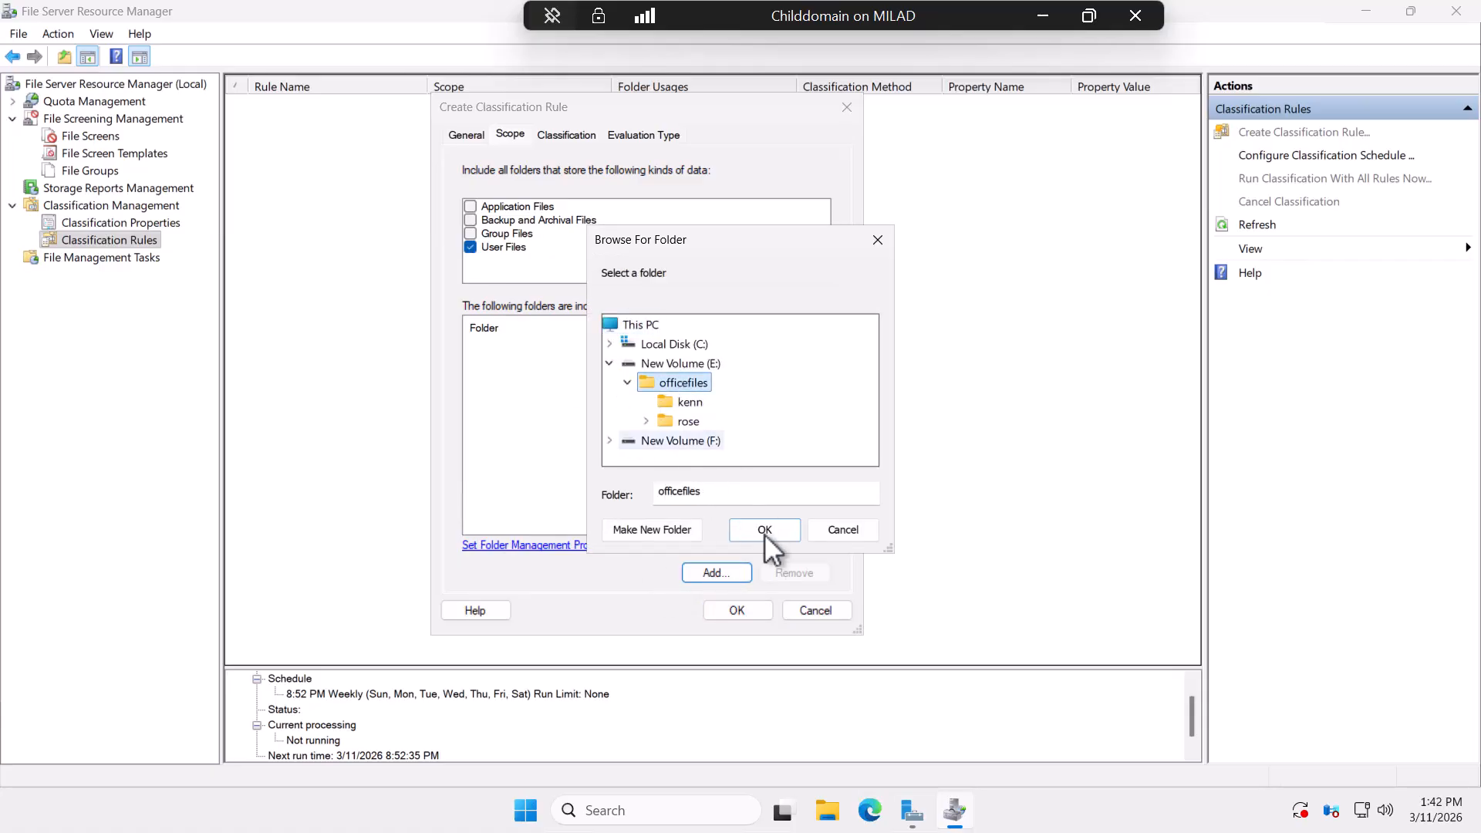
left_click(764, 531)
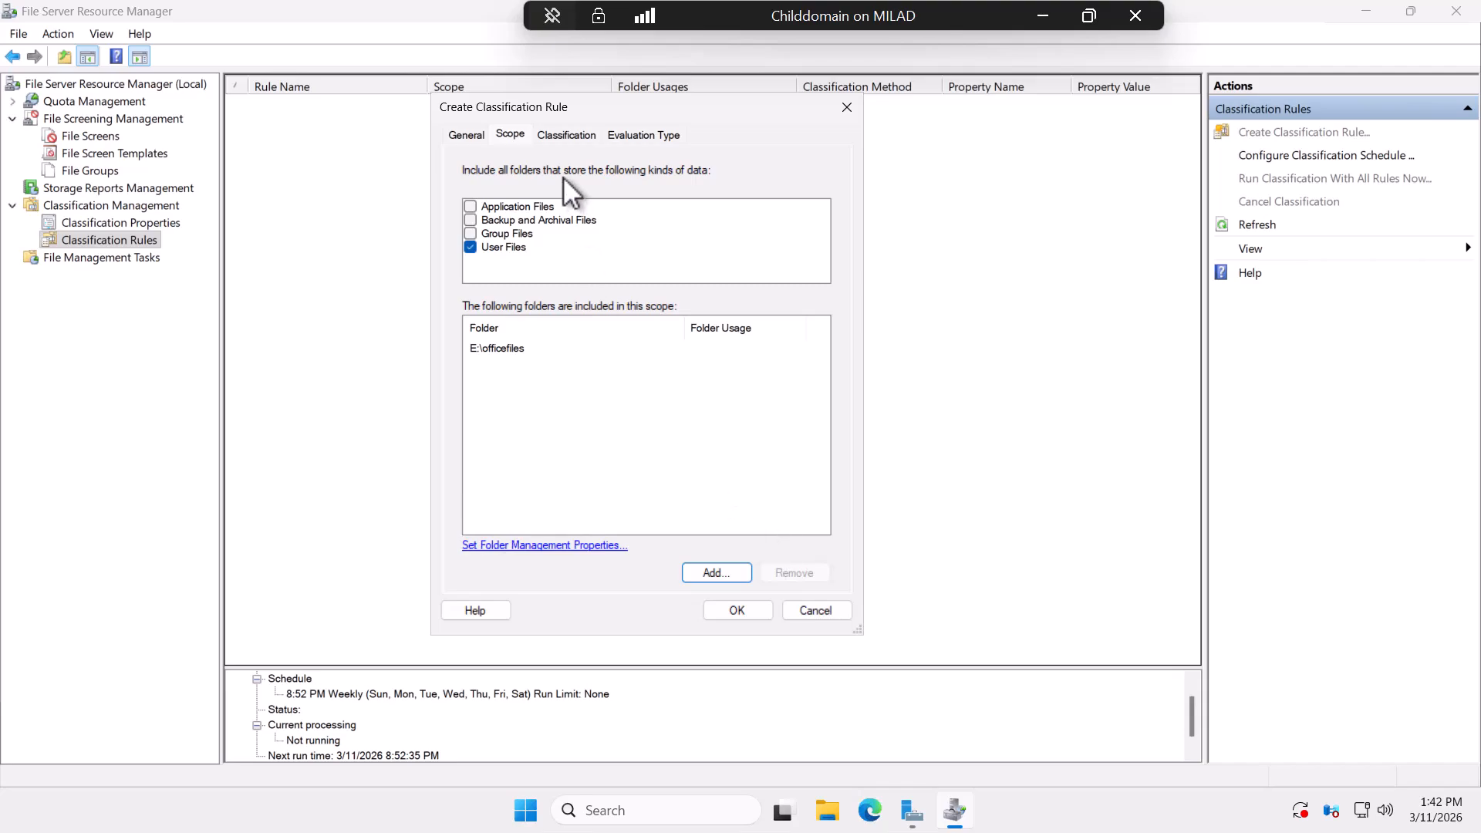
Set the rule's classification method to Content Classifier and have it assign the Rose_ID property the value Yes
left_click(570, 136)
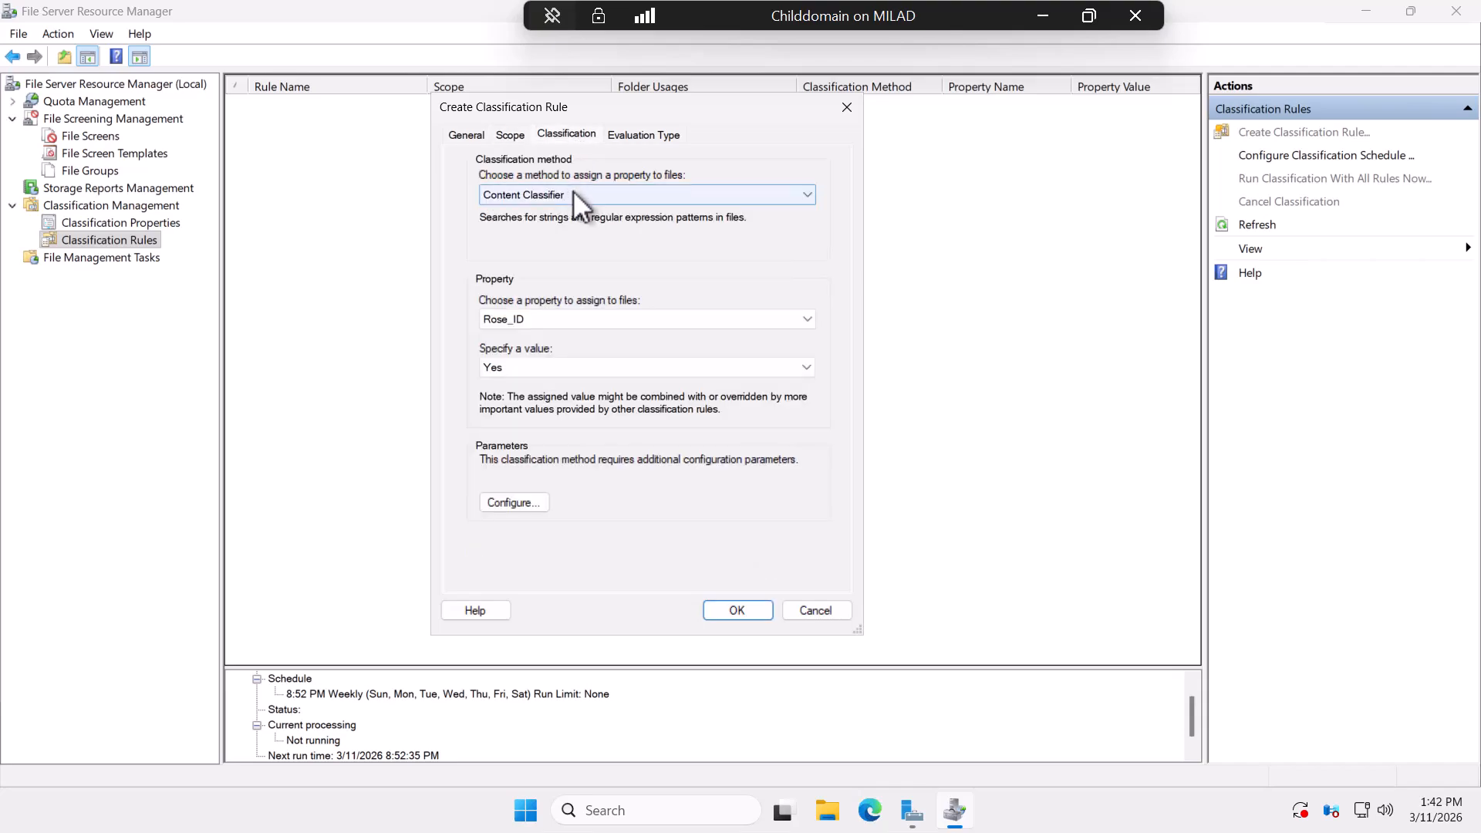
left_click(645, 198)
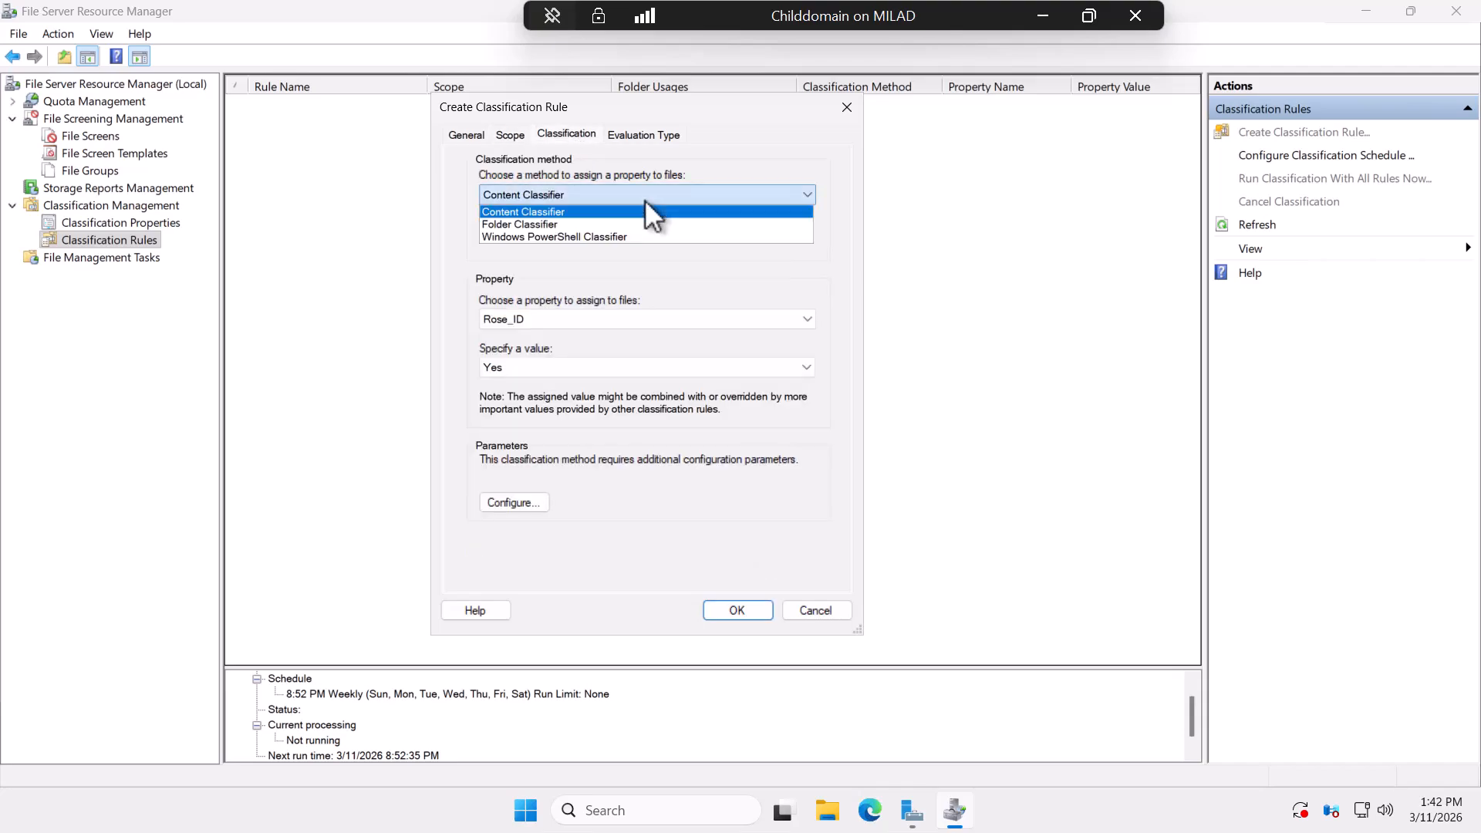
left_click(520, 210)
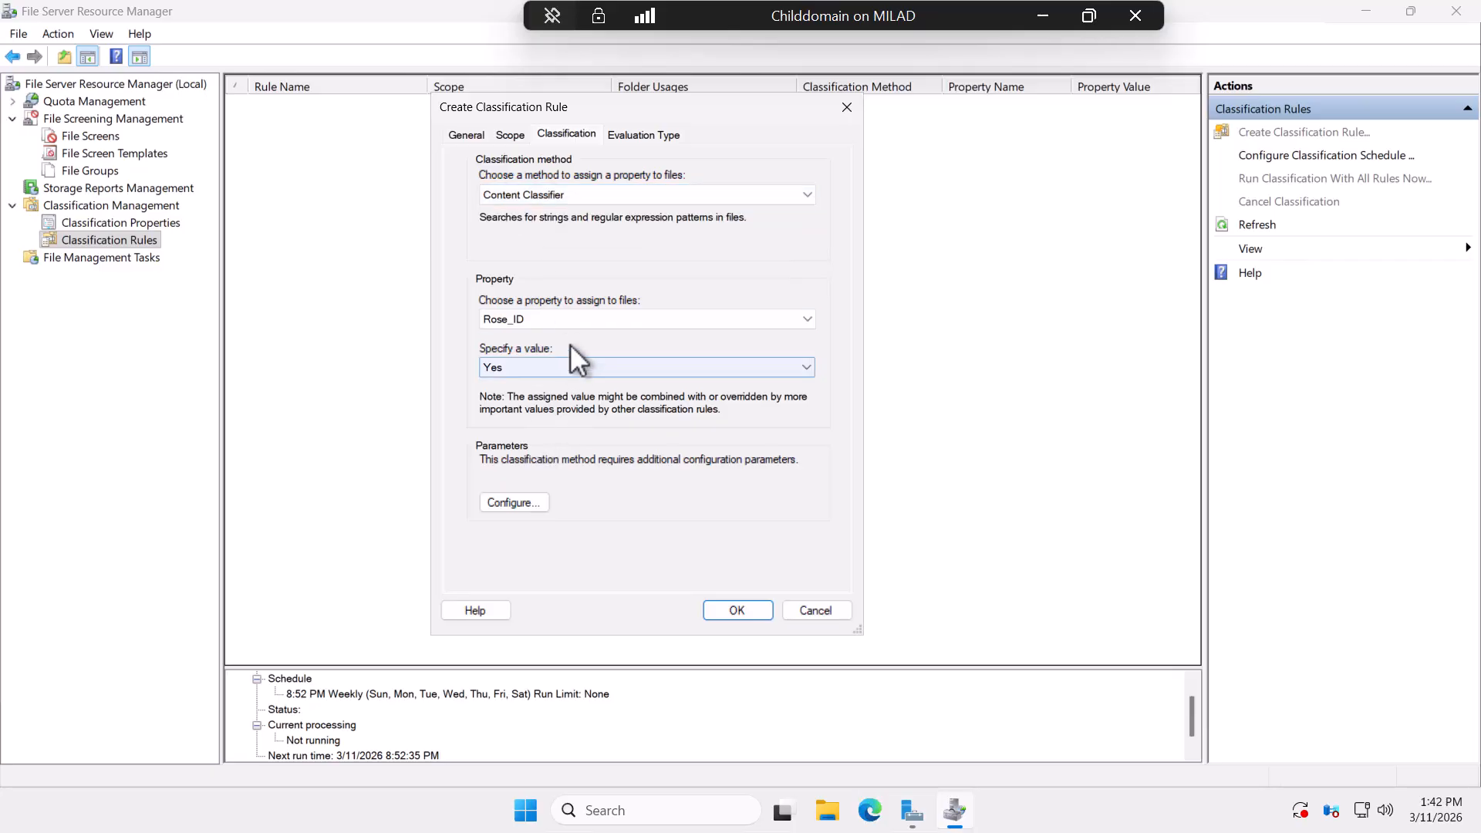
left_click(604, 316)
left_click(603, 334)
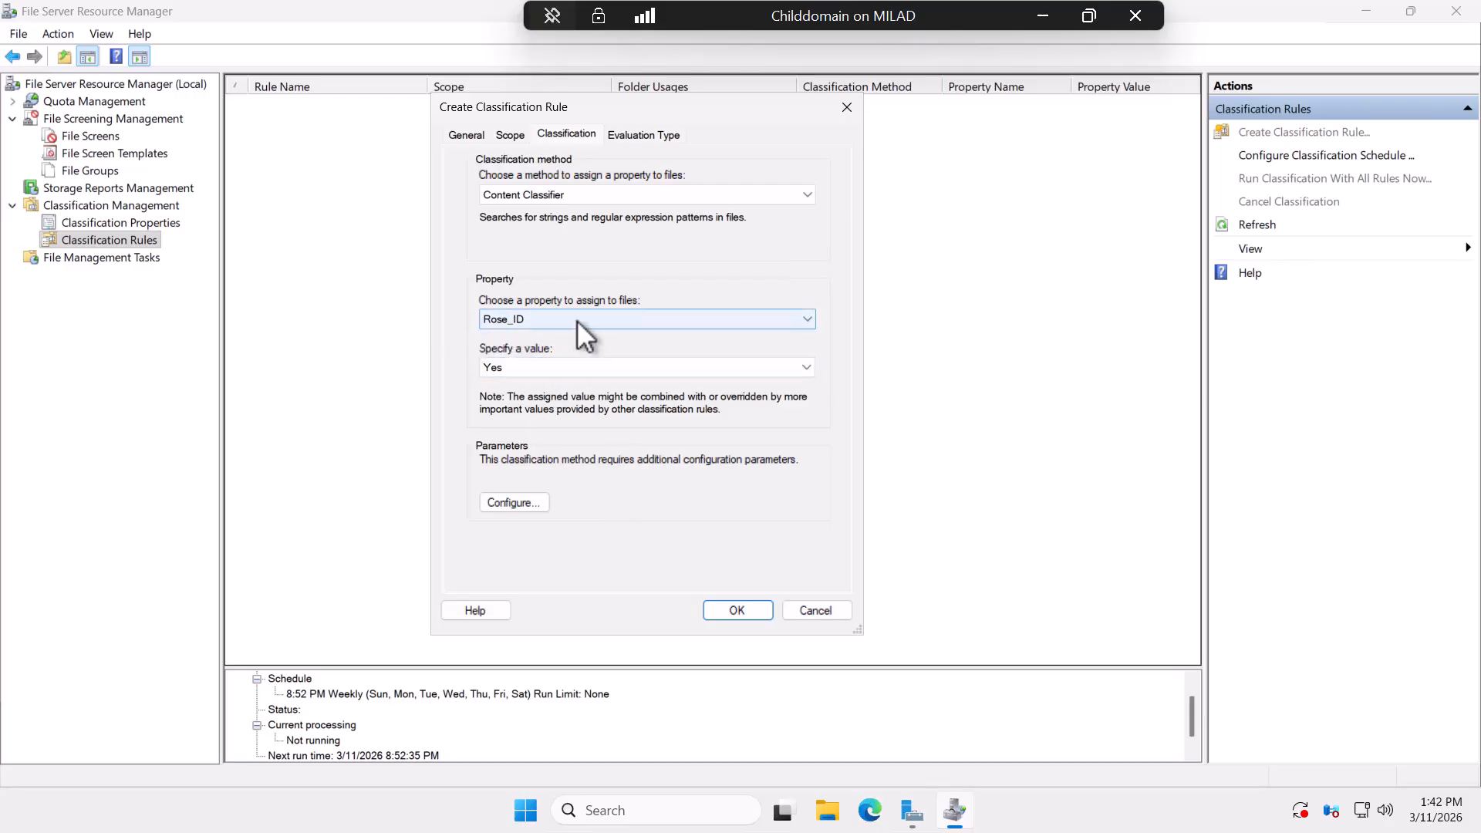
left_click(532, 365)
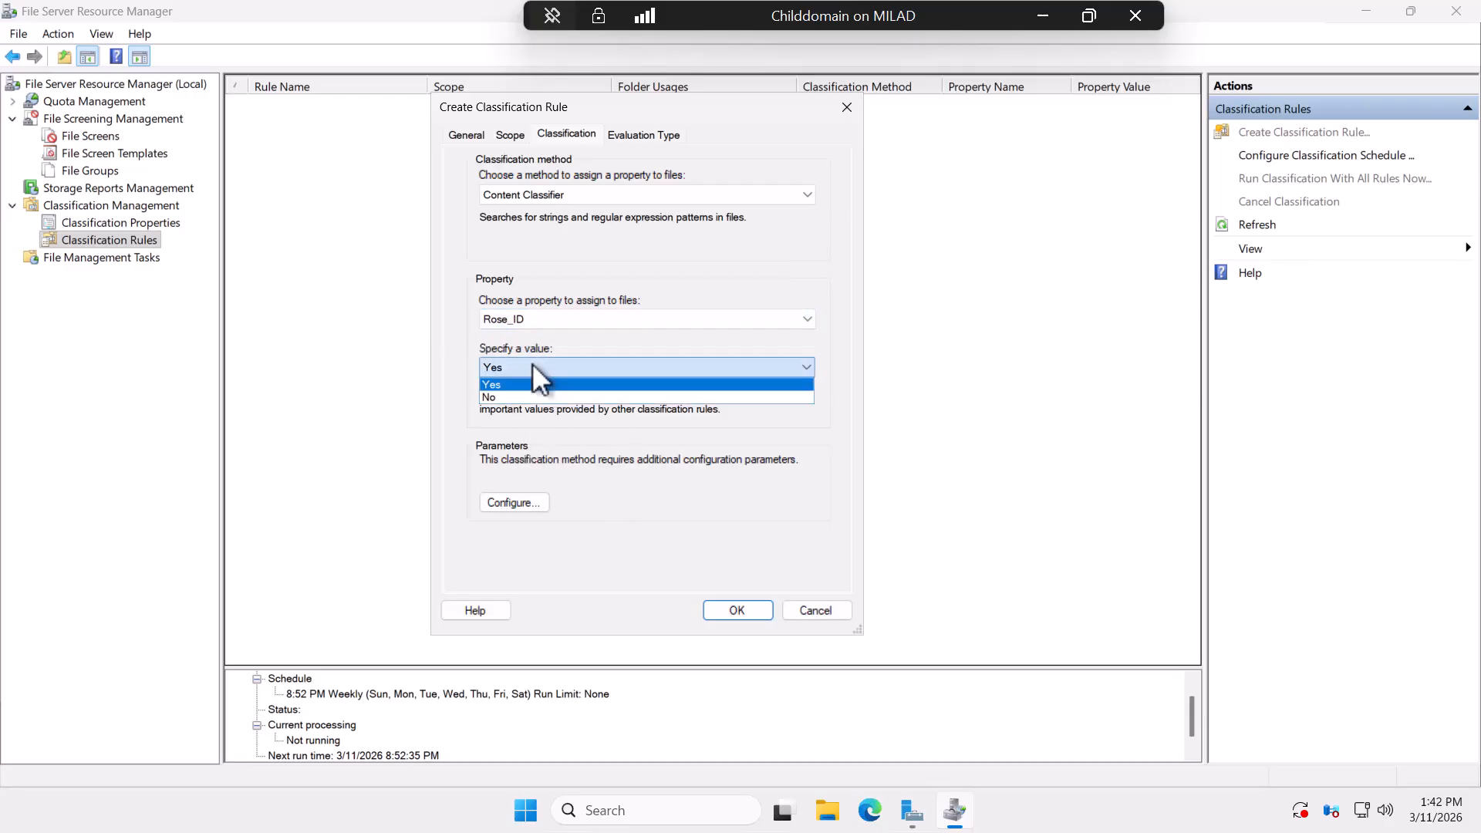
left_click(501, 385)
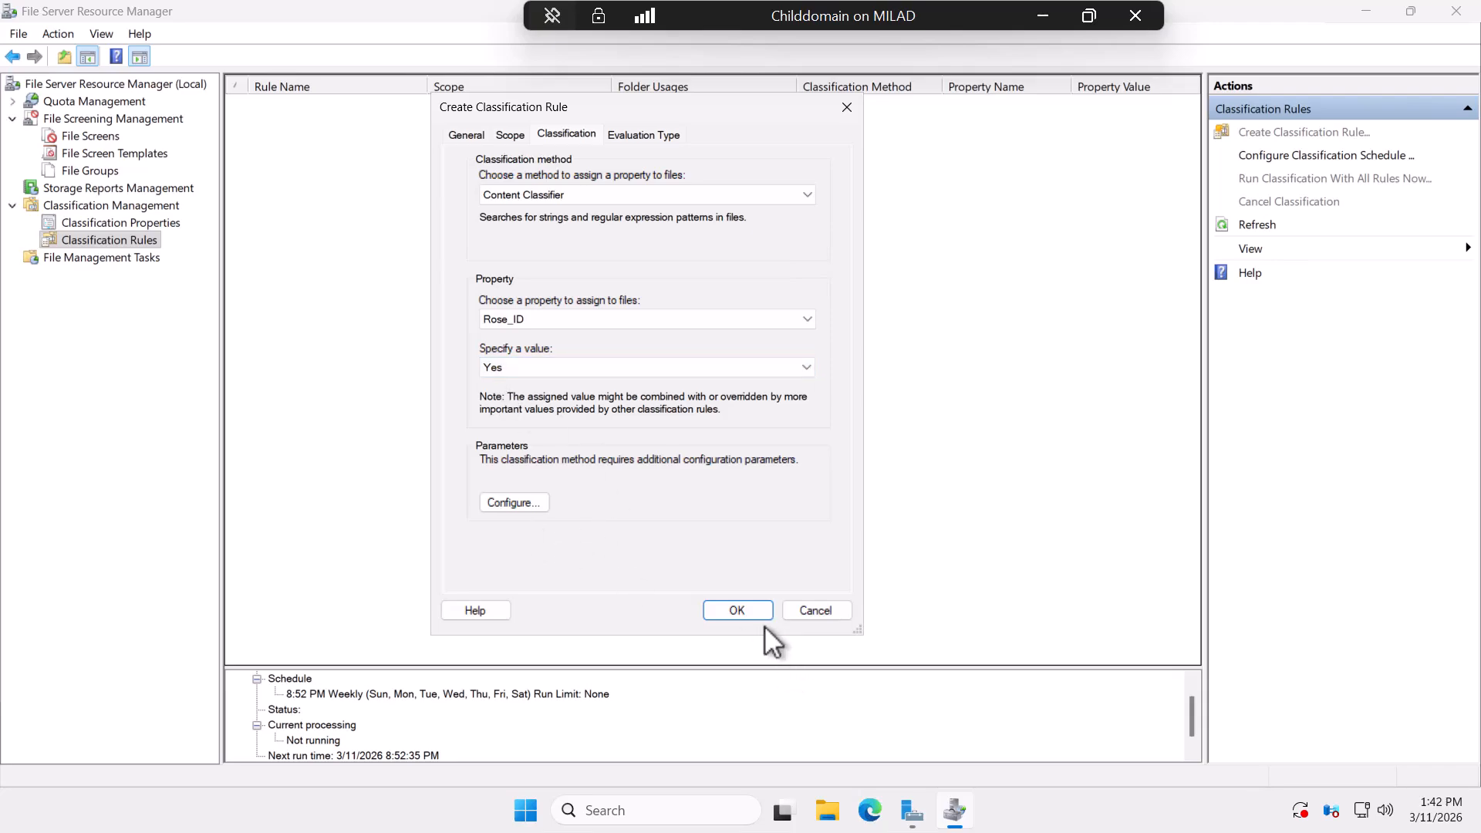
Configure the classification parameters with the regular expression Rose and a minimum of 1 occurrence
left_click(525, 501)
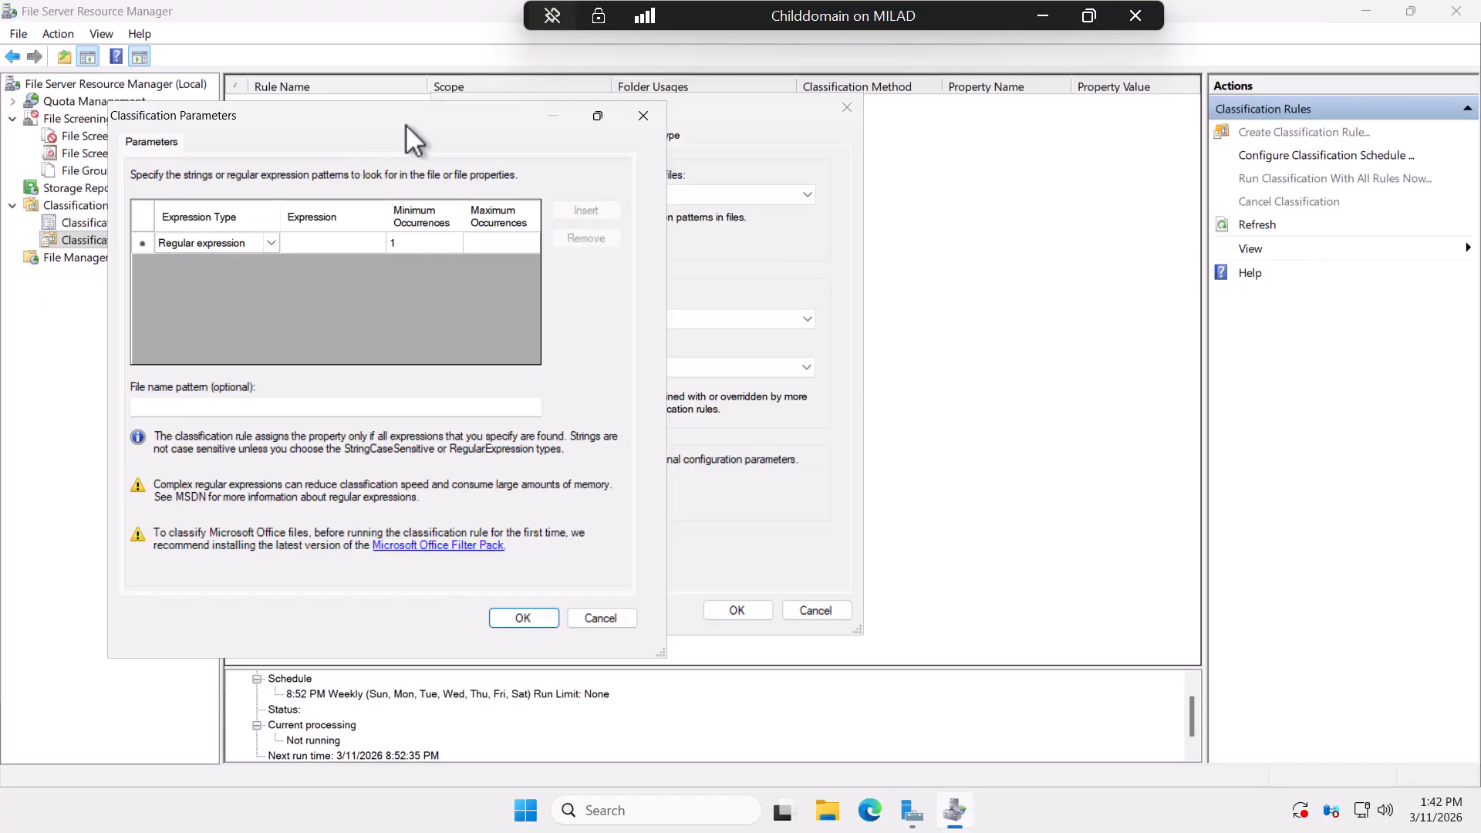
left_click(597, 115)
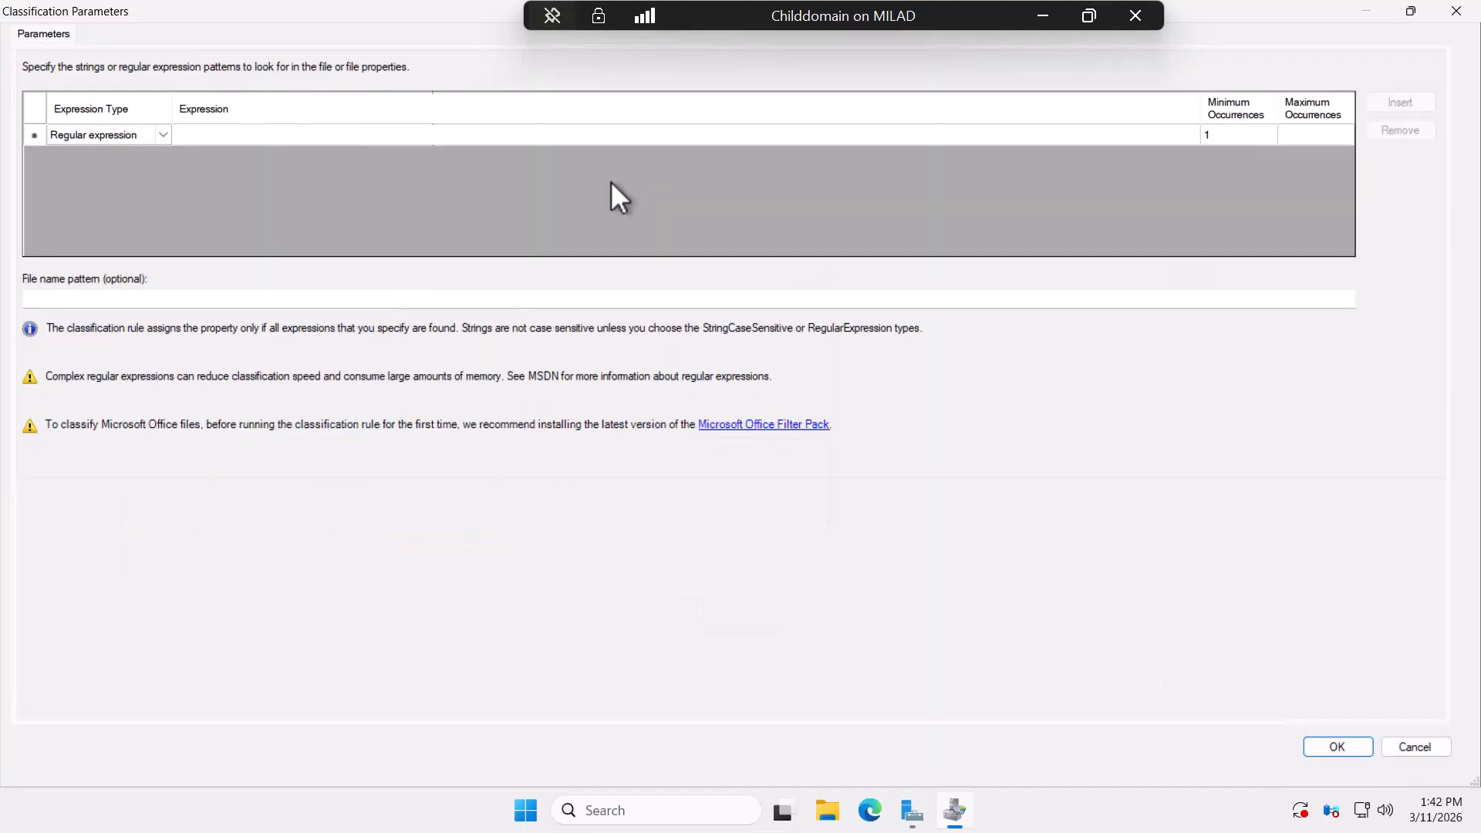
left_click(1411, 11)
left_click_drag(362, 116, 888, 176)
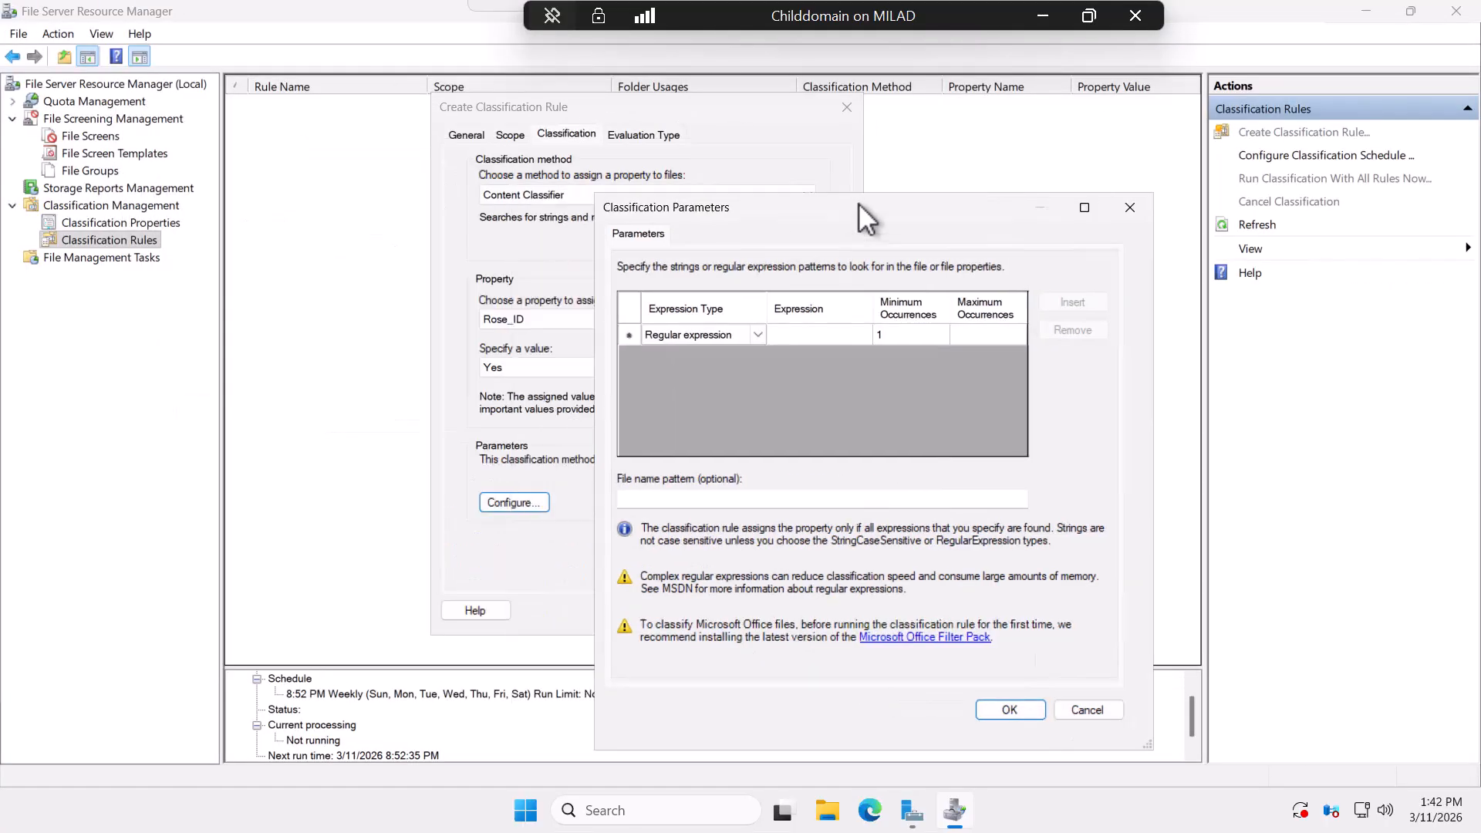
left_click(839, 302)
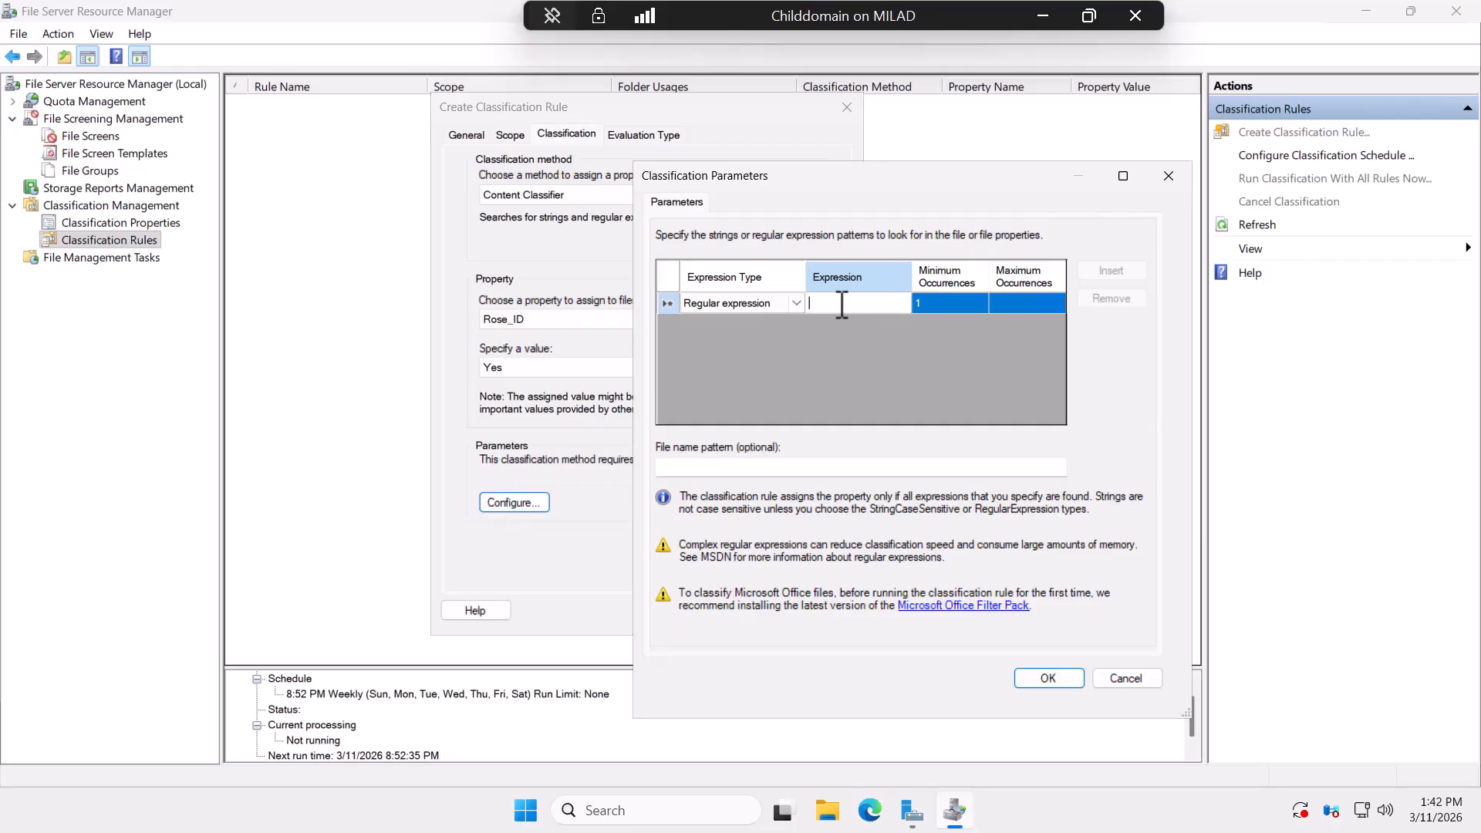
type("Ros")
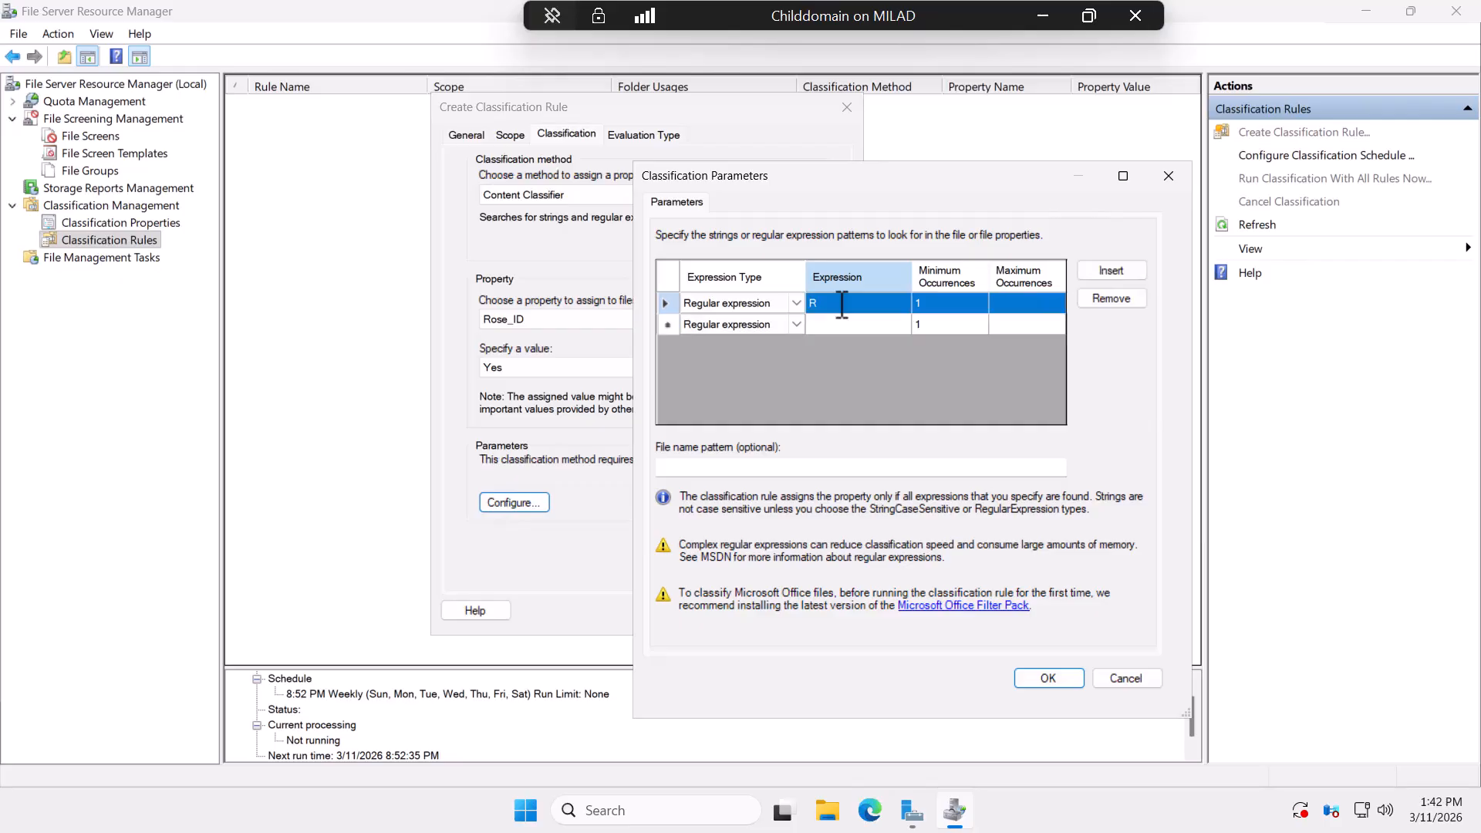
key("BackSpace")
key("BackSpace")
key("BackSpace")
type("Rose")
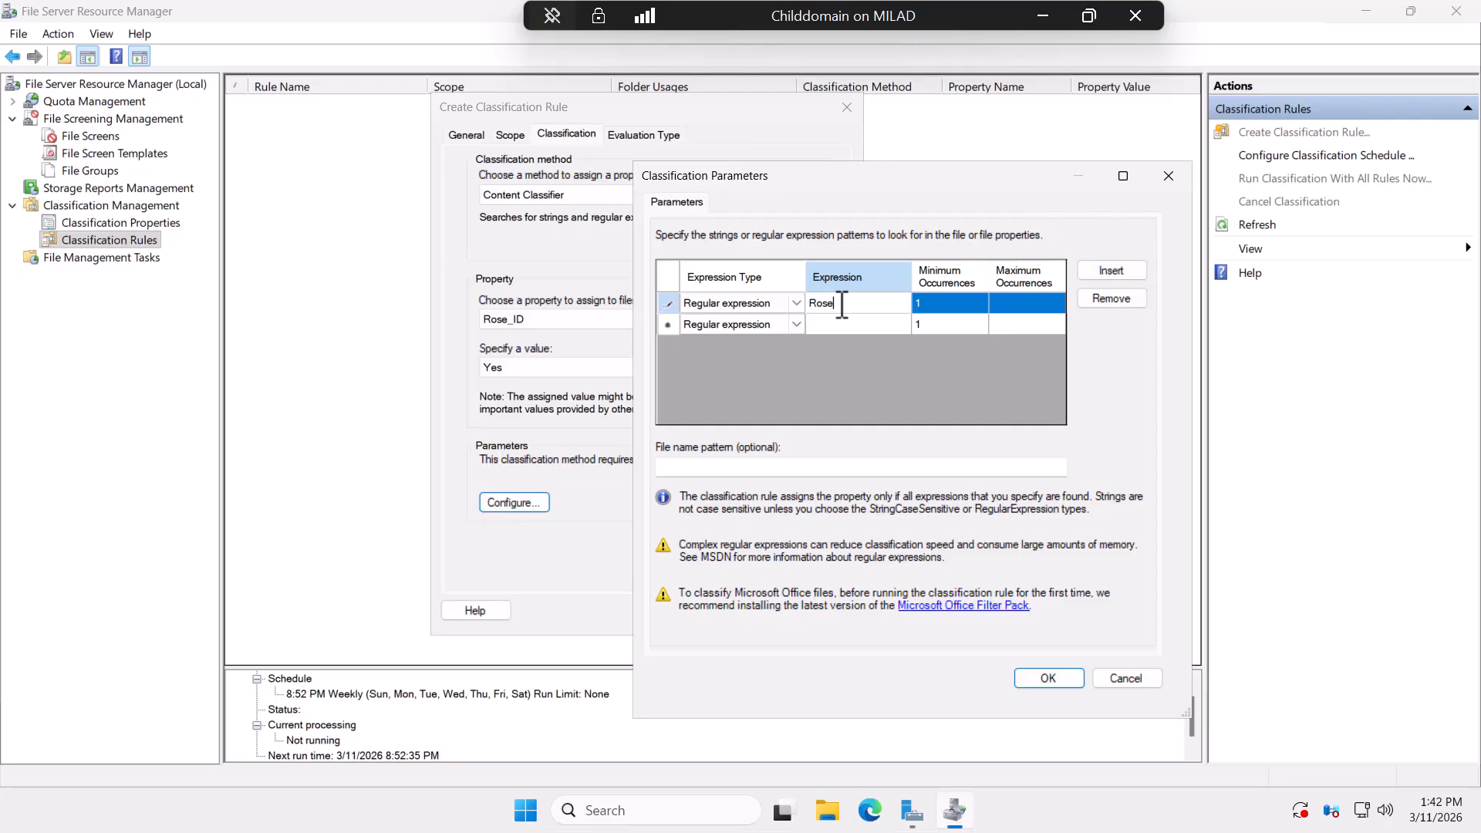
left_click(1045, 677)
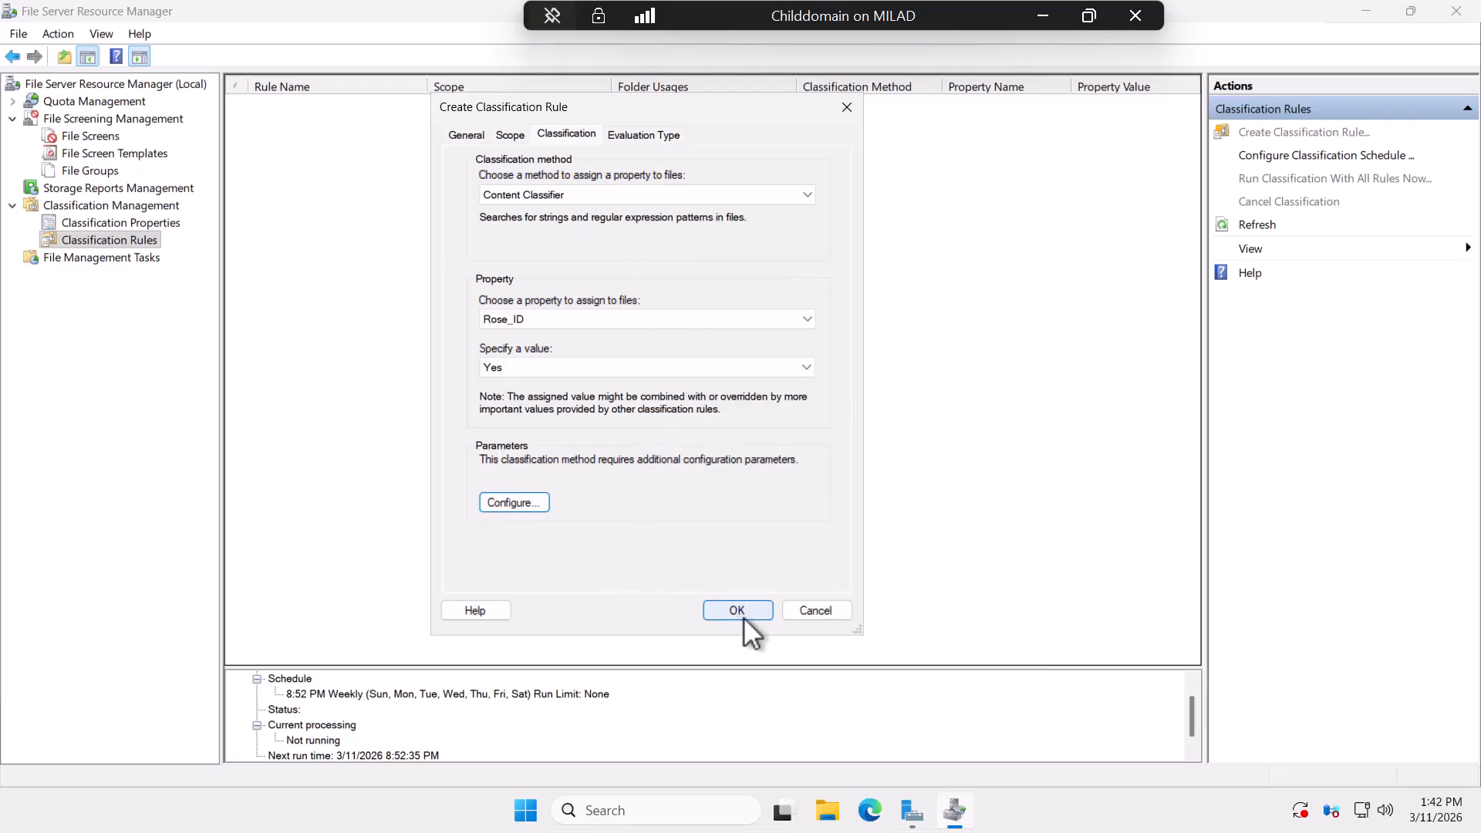
Enable re-evaluation of existing property values with aggregated values, and save the classification rule
left_click(655, 135)
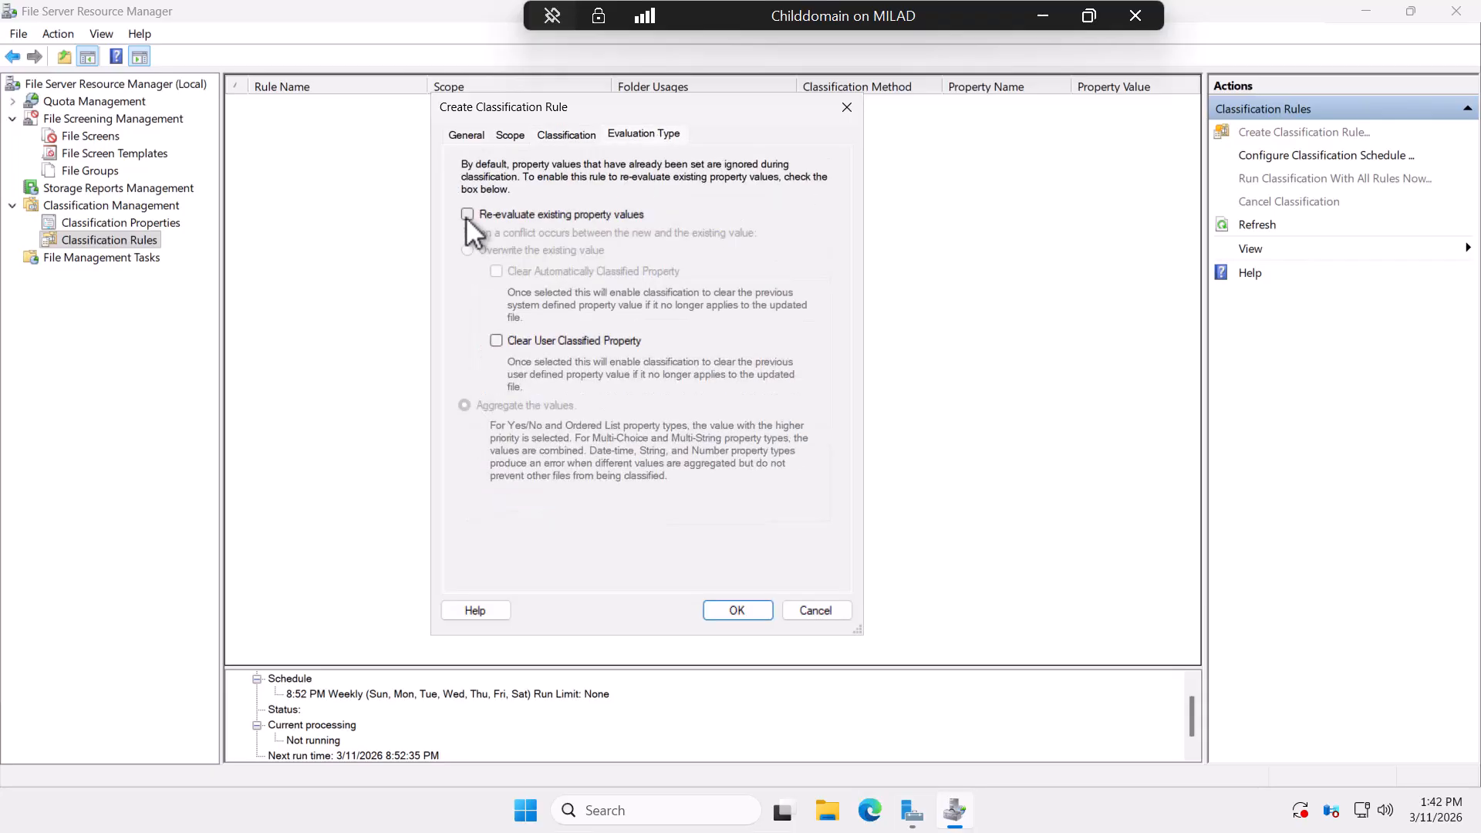
left_click(468, 213)
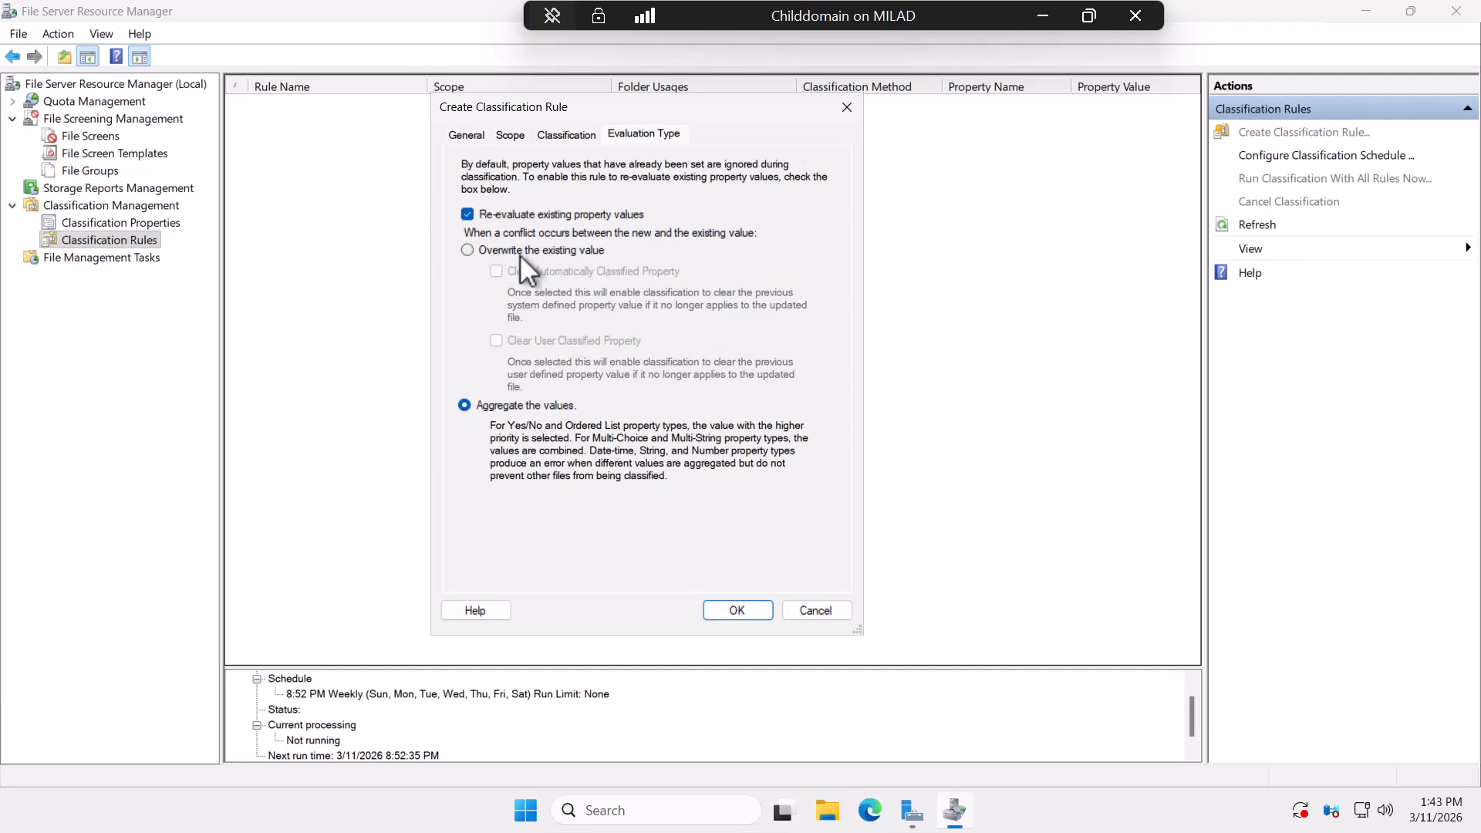
left_click(737, 610)
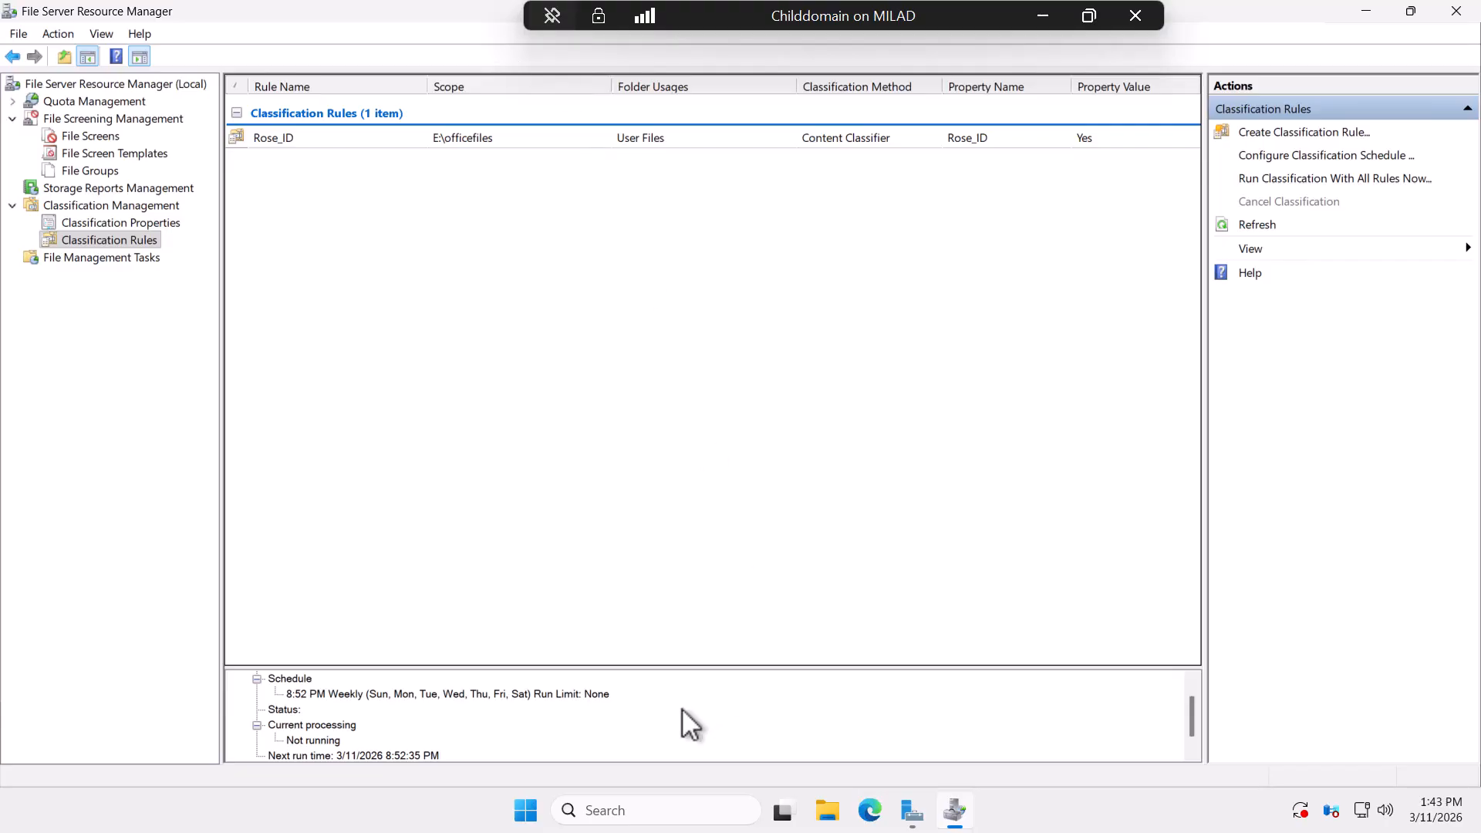
Switch to File Explorer and open the folder E:\officefiles\rose\CLass
left_click(827, 816)
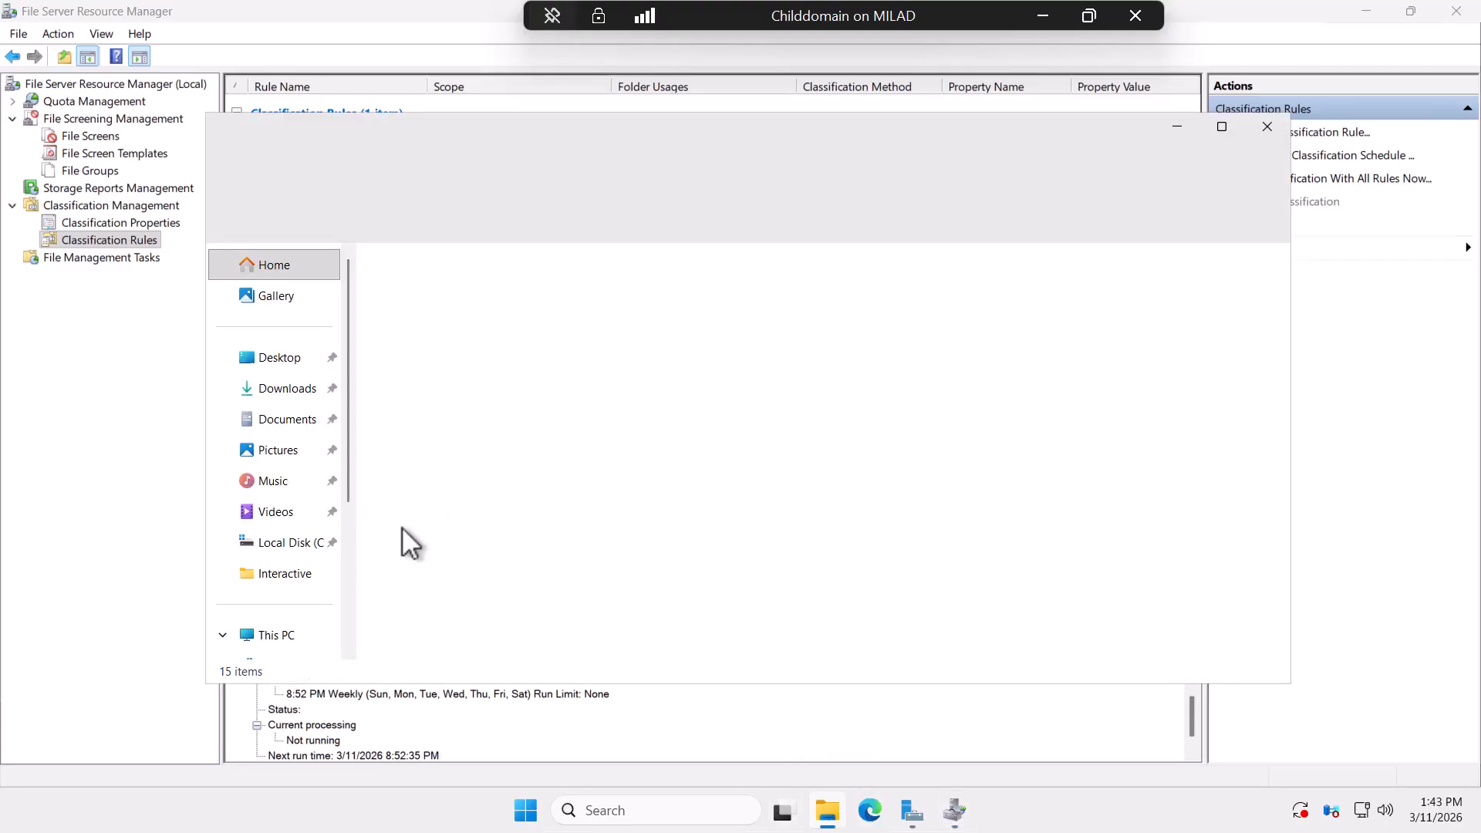
left_click_drag(351, 432, 364, 518)
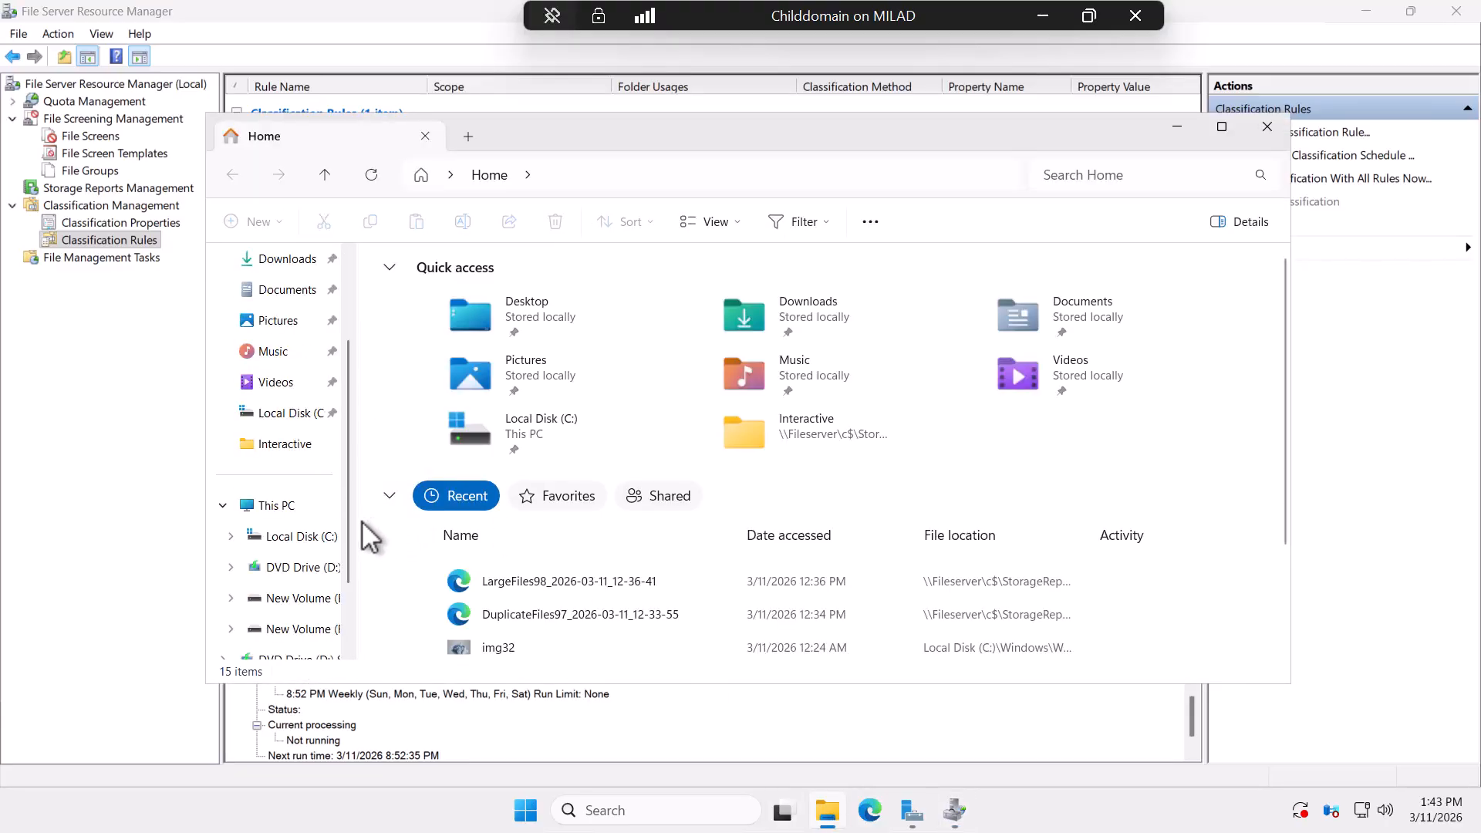
left_click(318, 628)
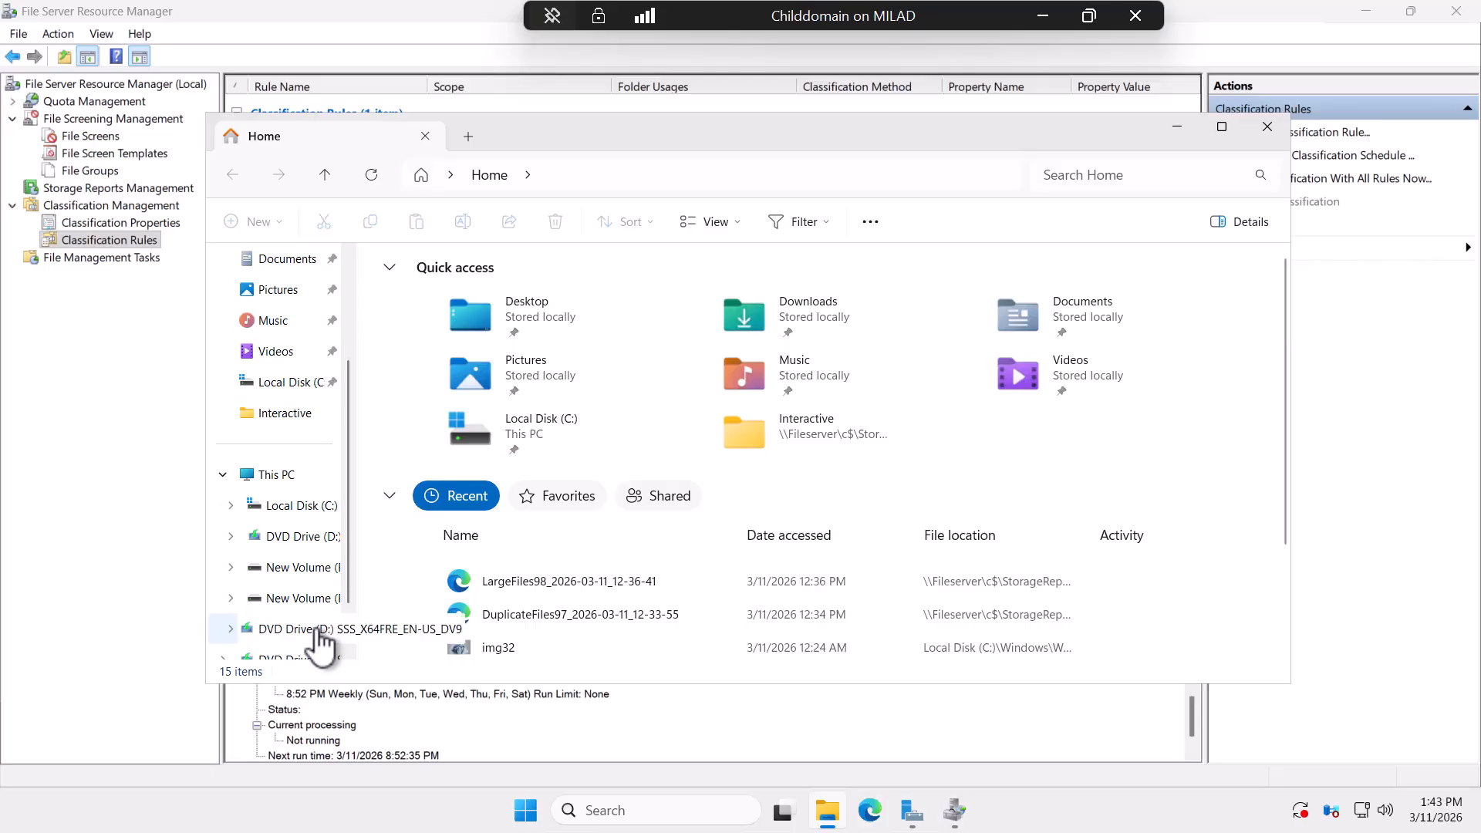
left_click(320, 571)
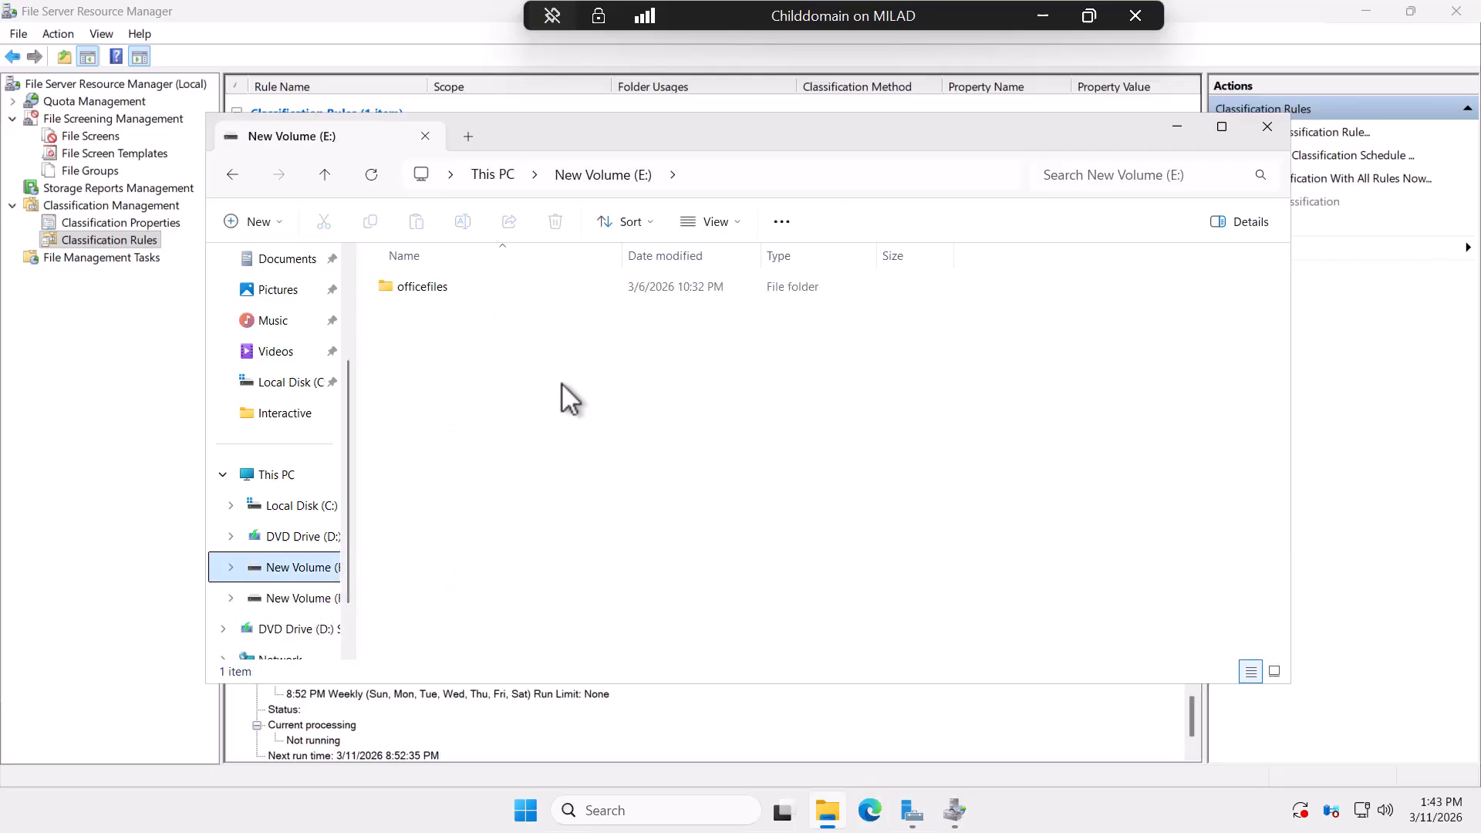
double_click(424, 285)
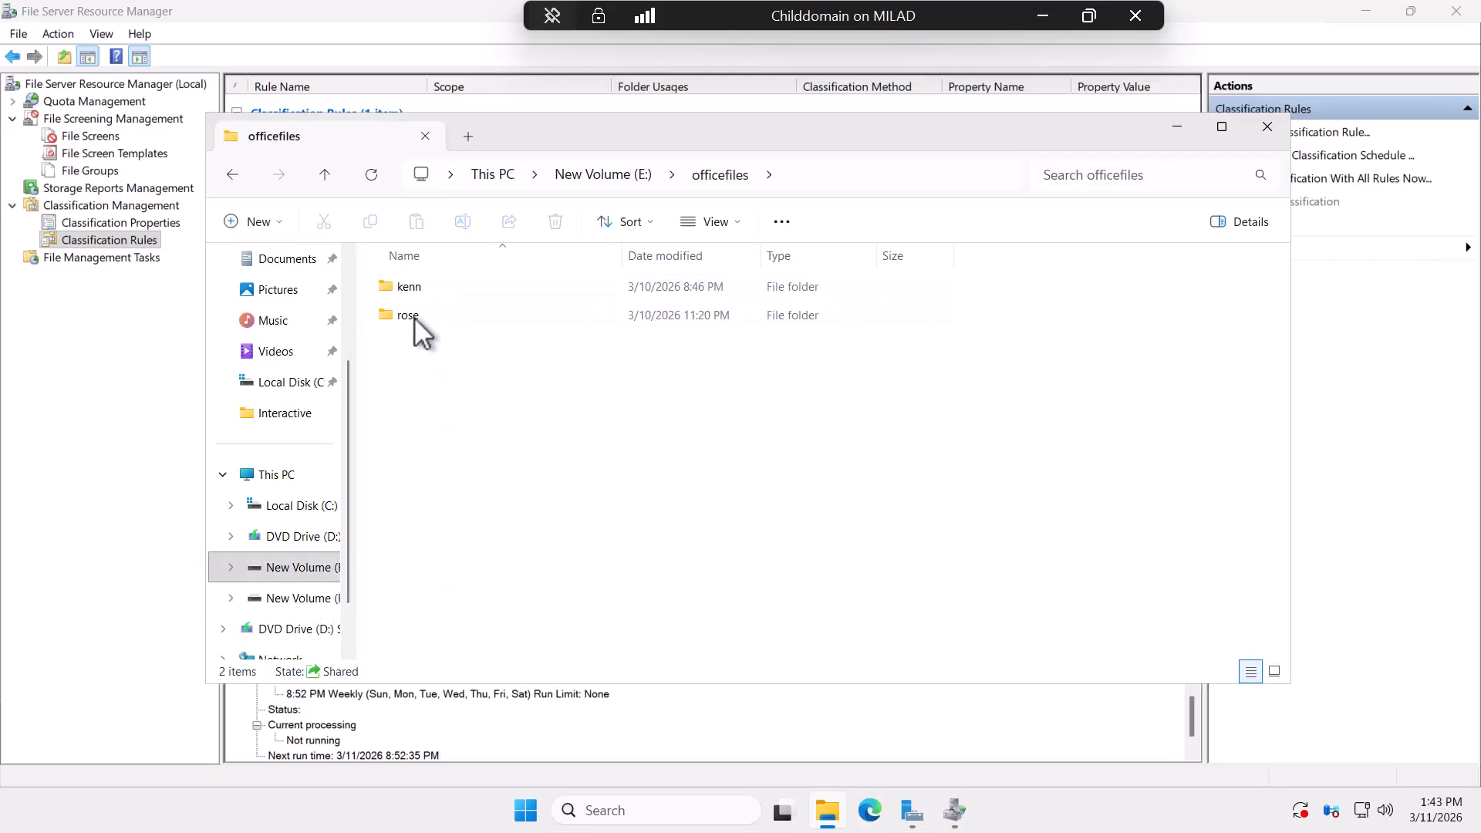
double_click(413, 315)
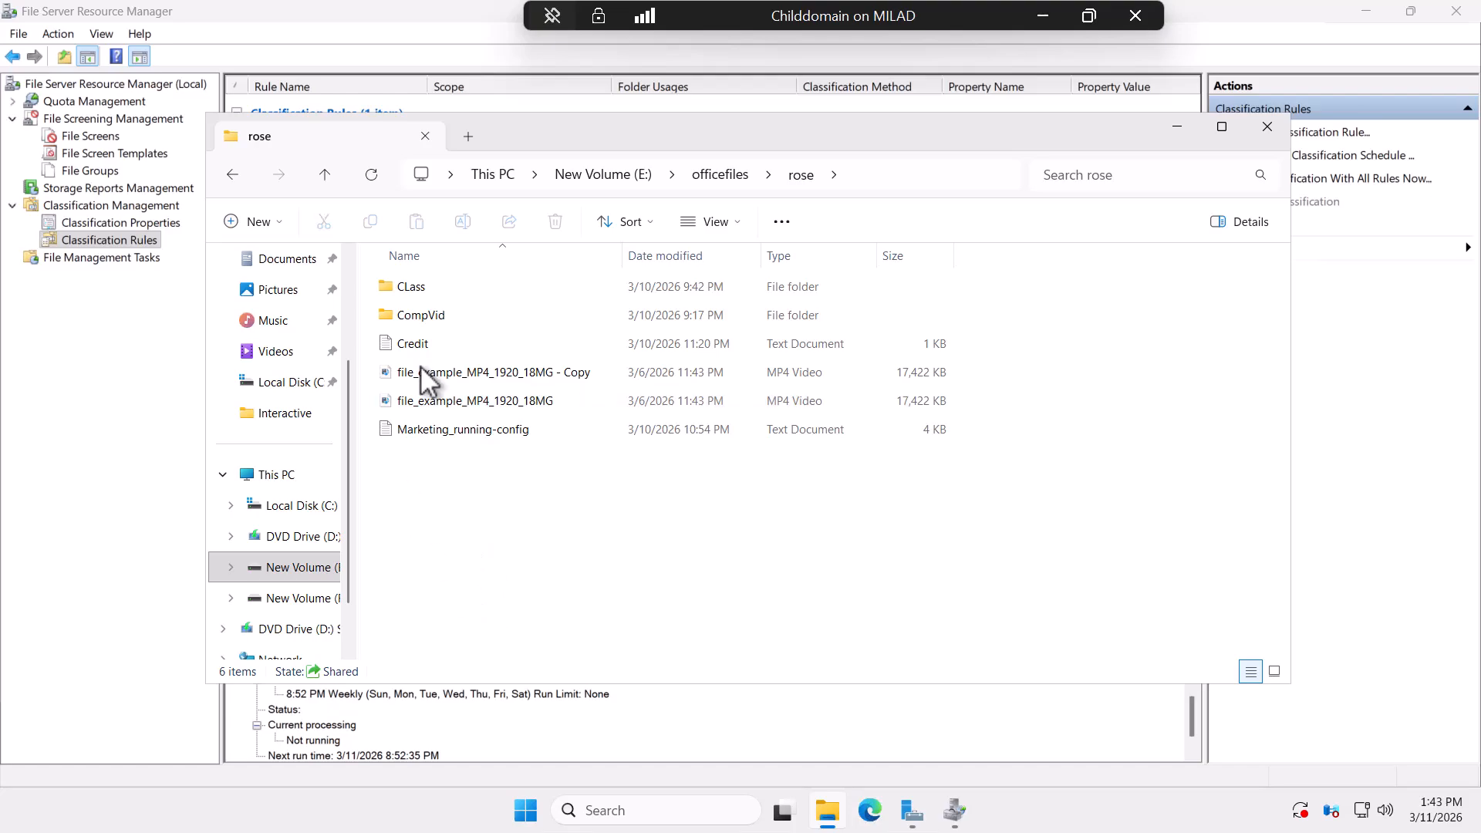
double_click(414, 289)
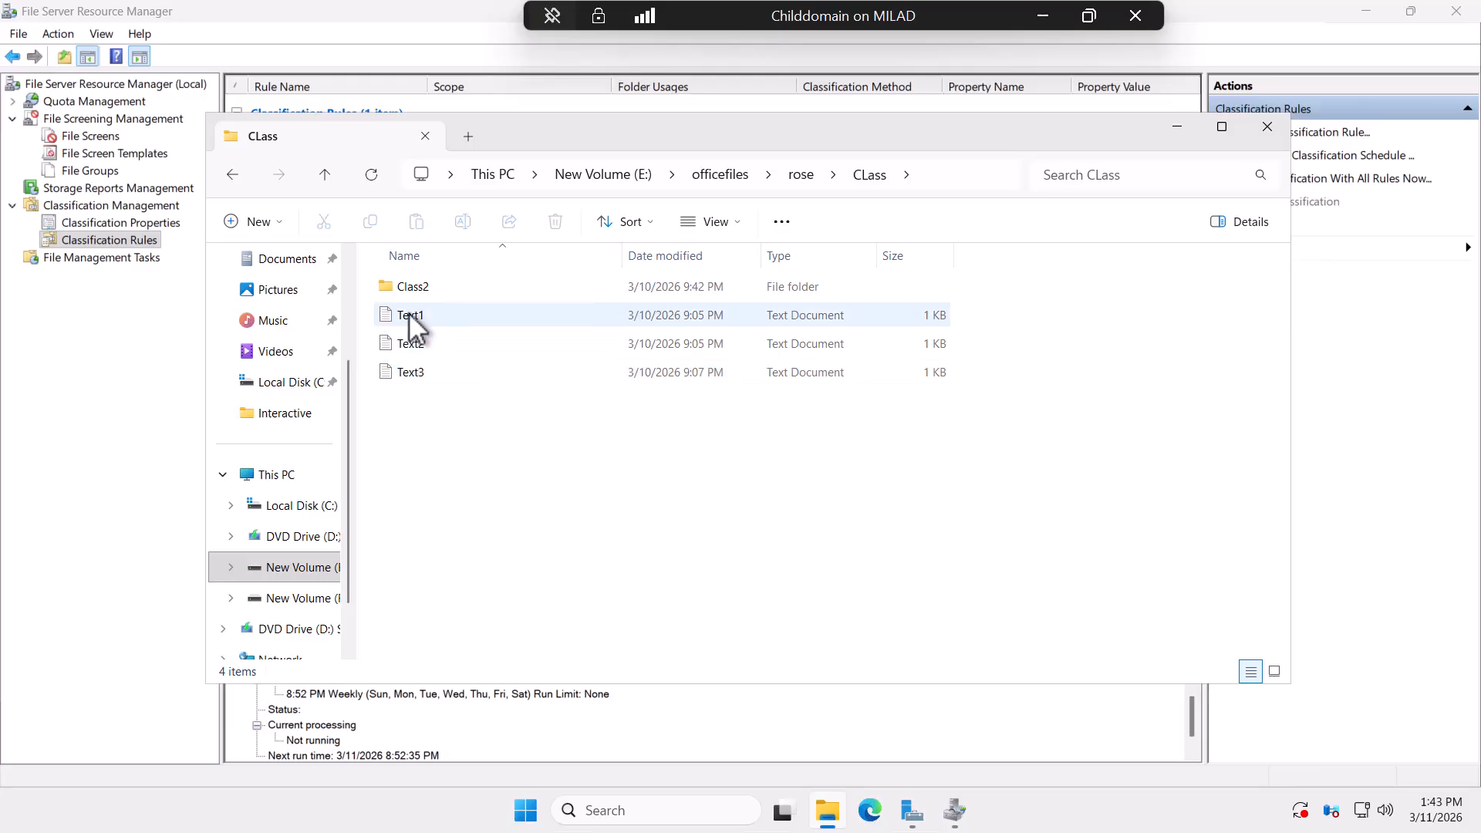
Inspect the Text1 file in the CLass folder, highlight the word Rose in it, and close the file
double_click(409, 314)
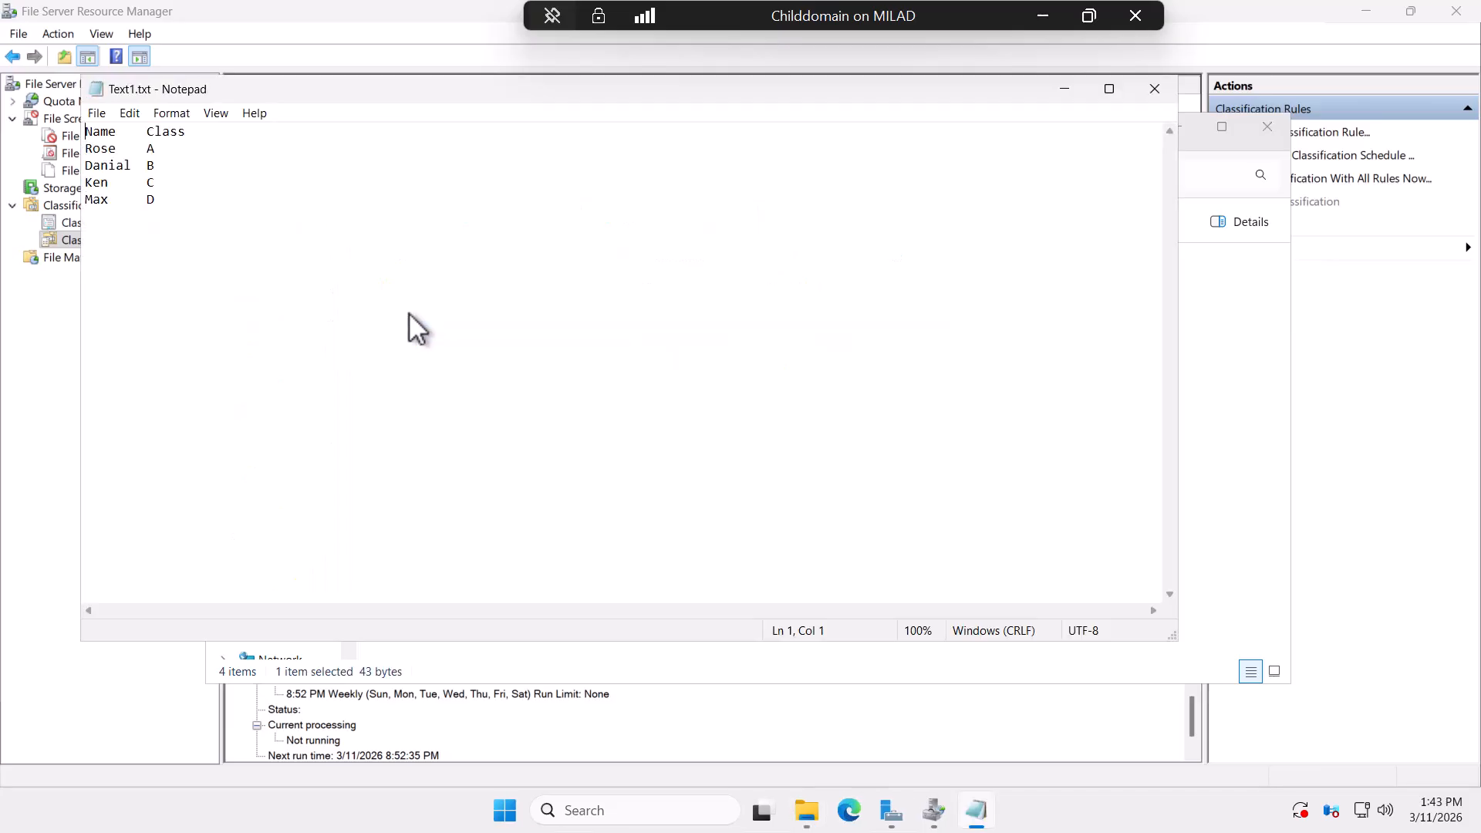
left_click_drag(442, 96, 579, 123)
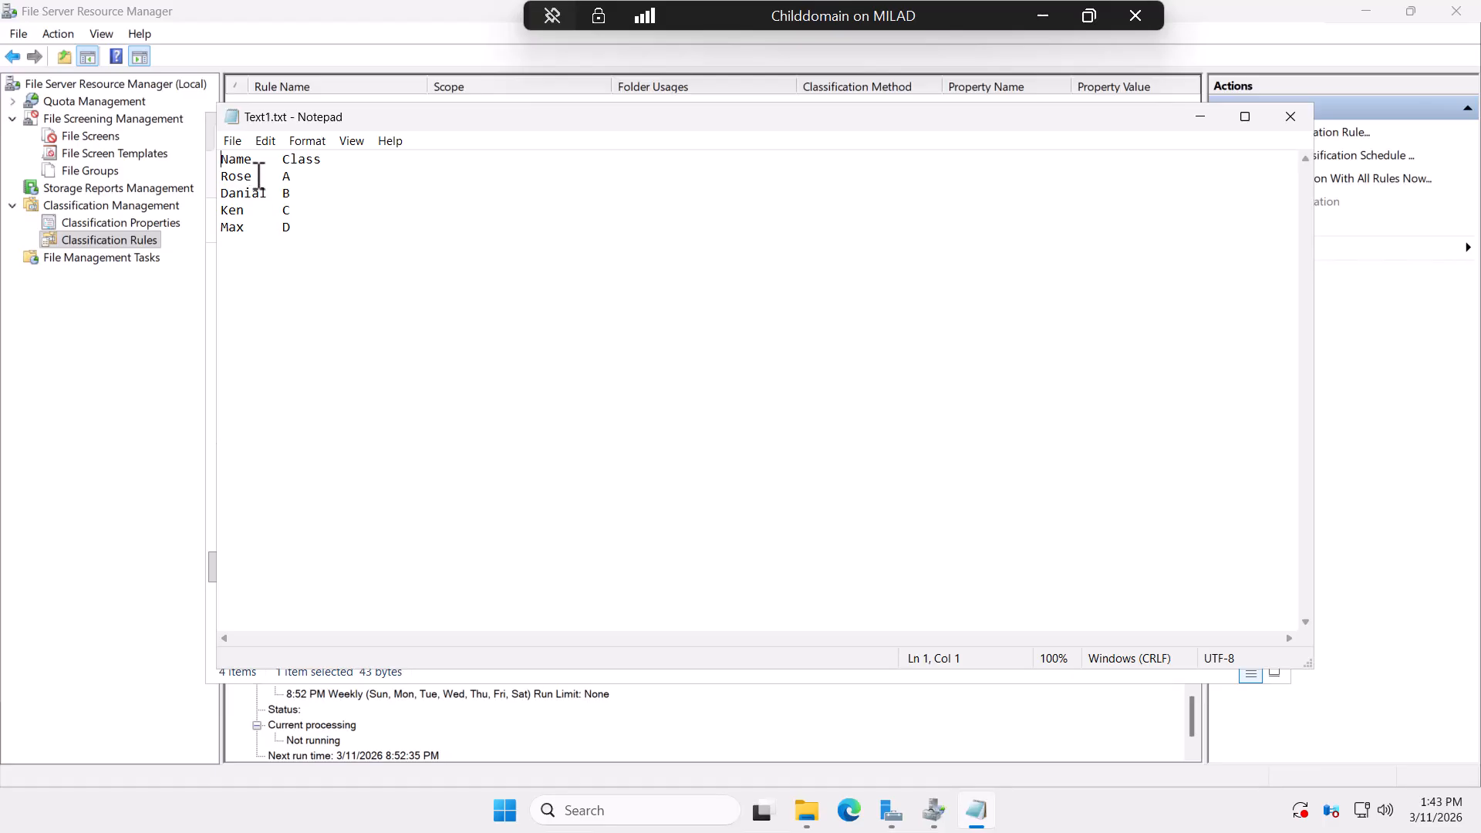
left_click_drag(253, 176, 220, 175)
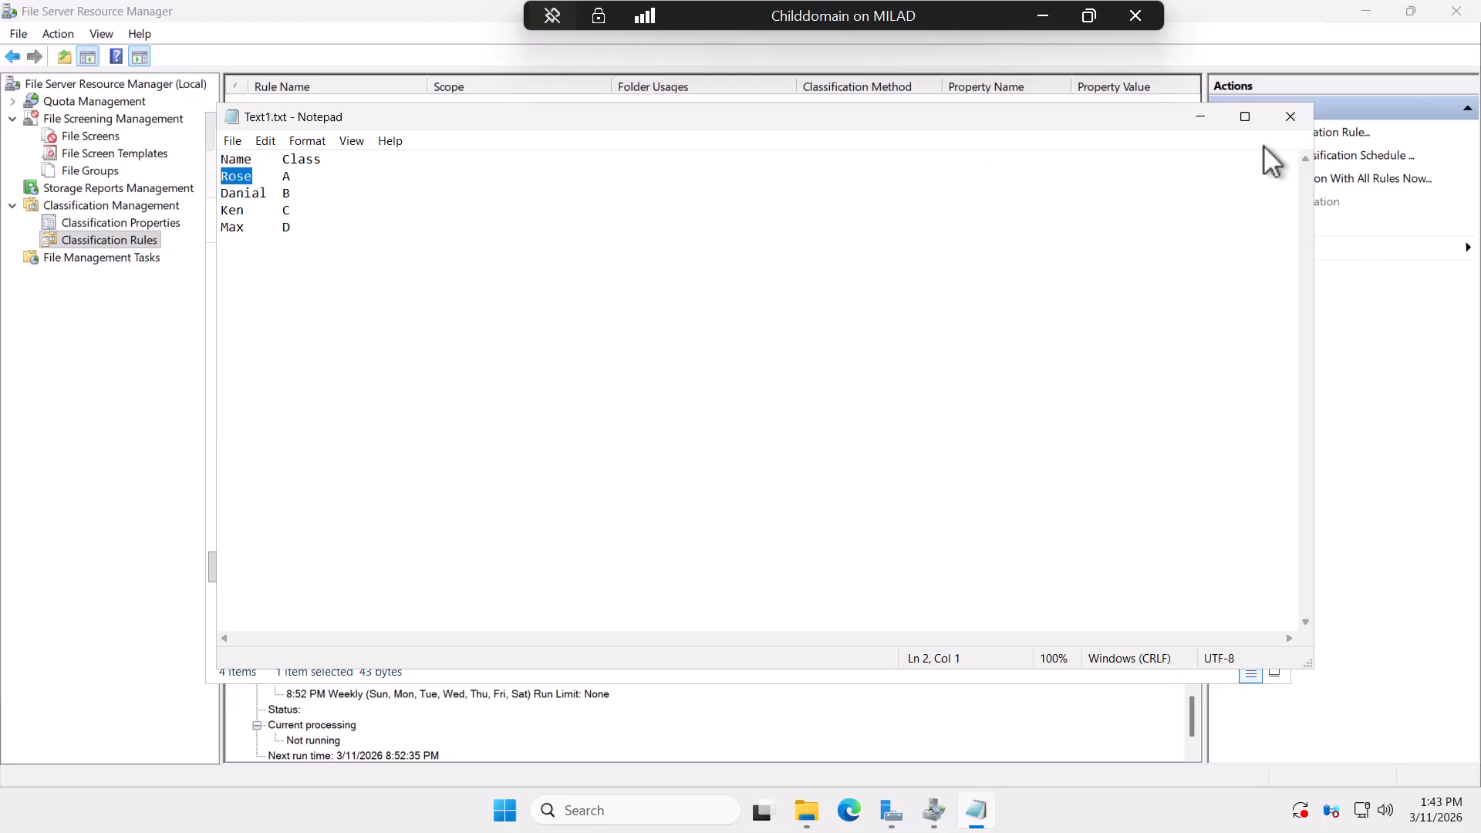
left_click(1287, 117)
Check the Text2 and Text3 files for the word Rose and return to File Server Resource Manager
double_click(424, 343)
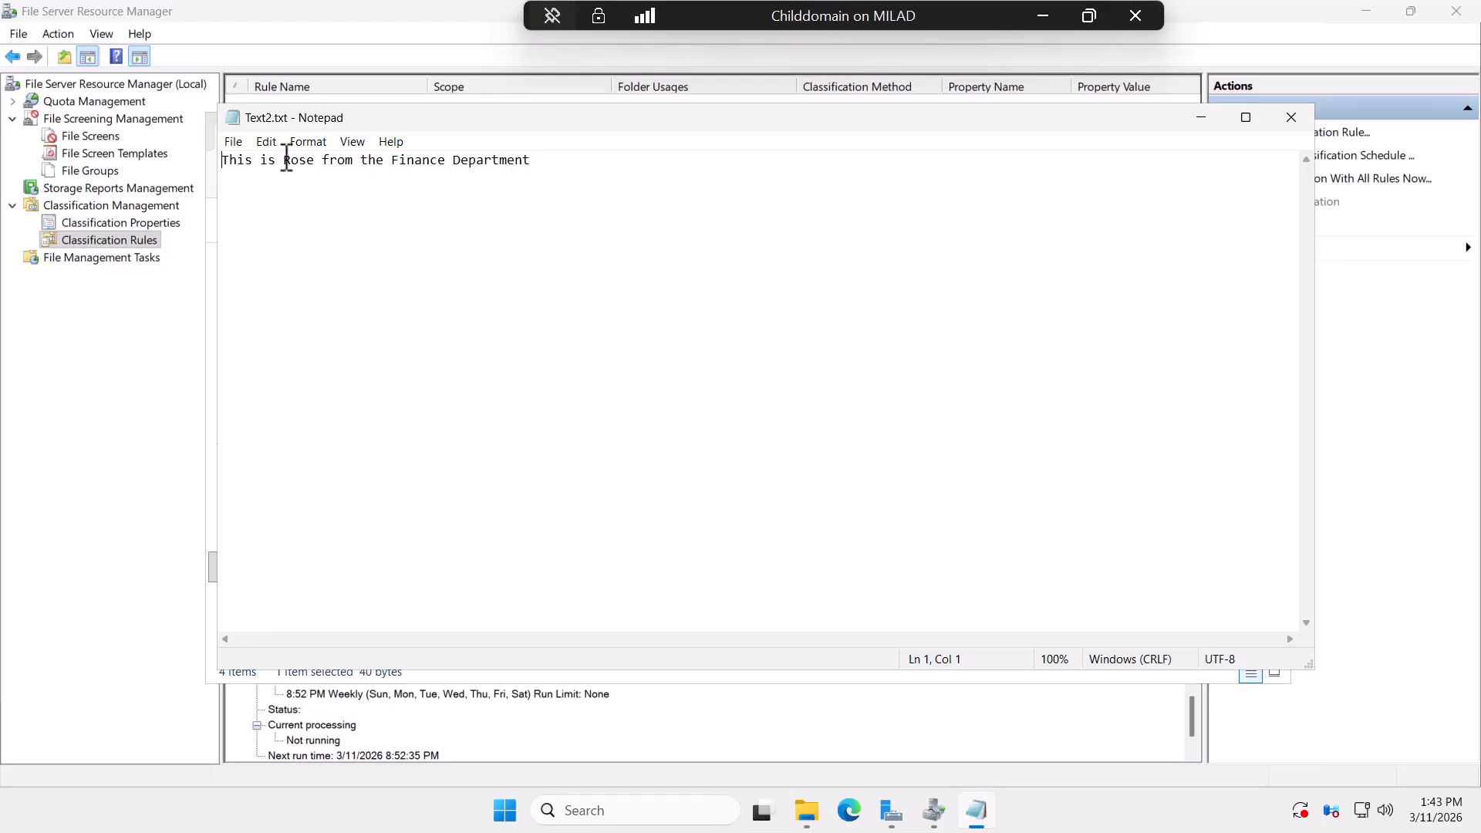
left_click_drag(284, 160, 323, 164)
left_click(1291, 117)
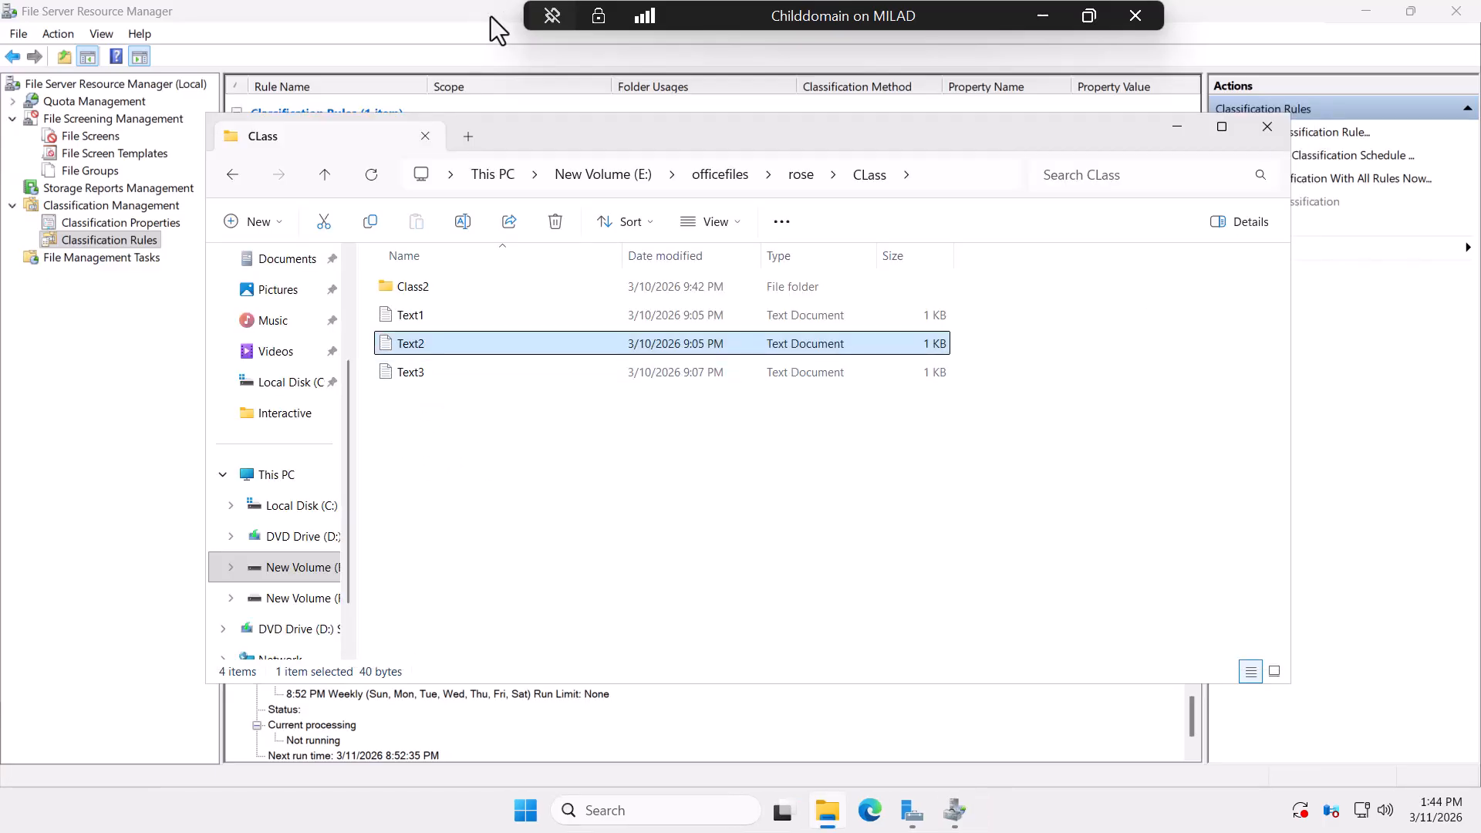
double_click(405, 374)
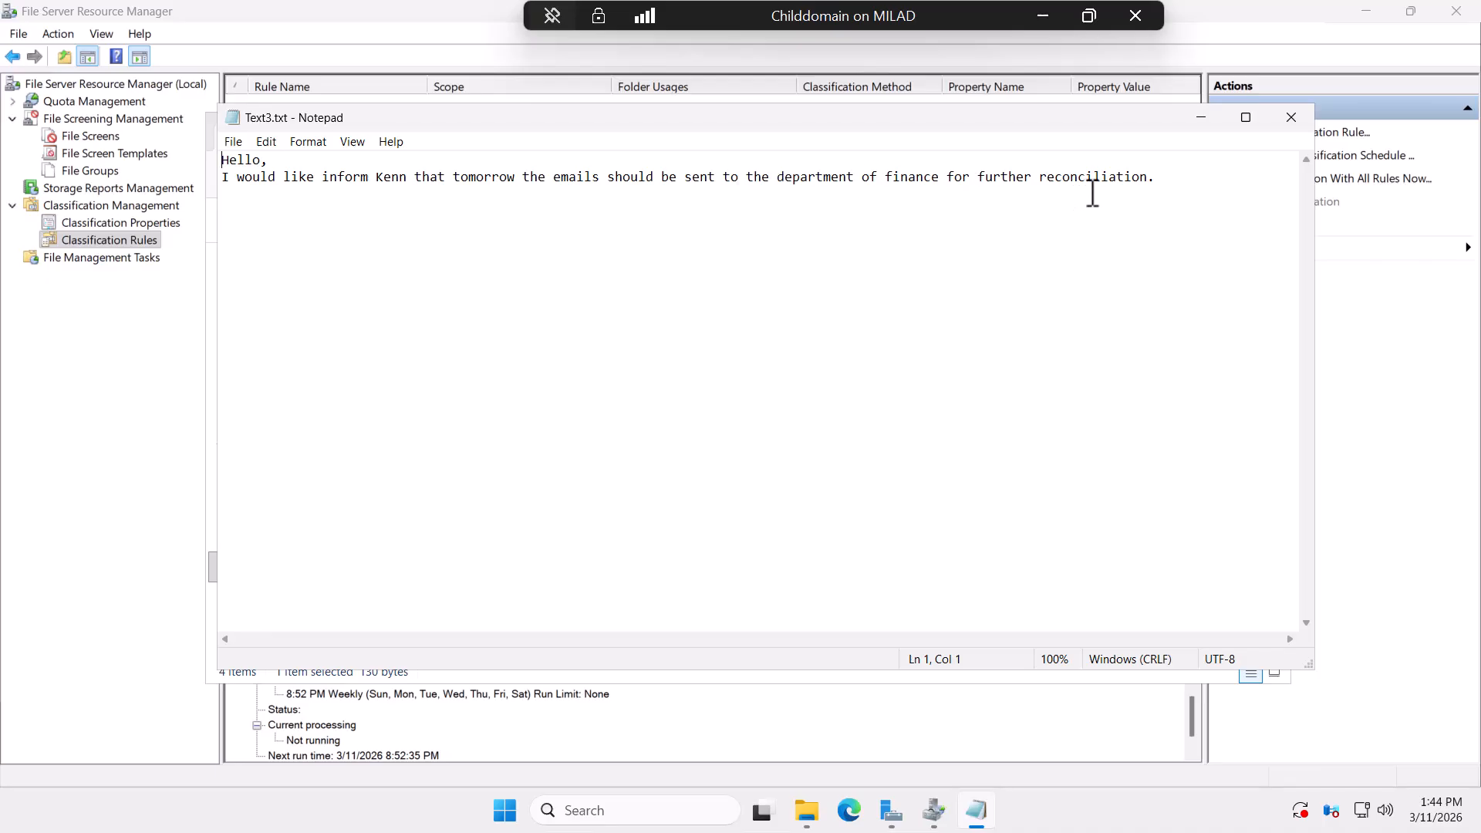
left_click(1290, 117)
left_click(401, 528)
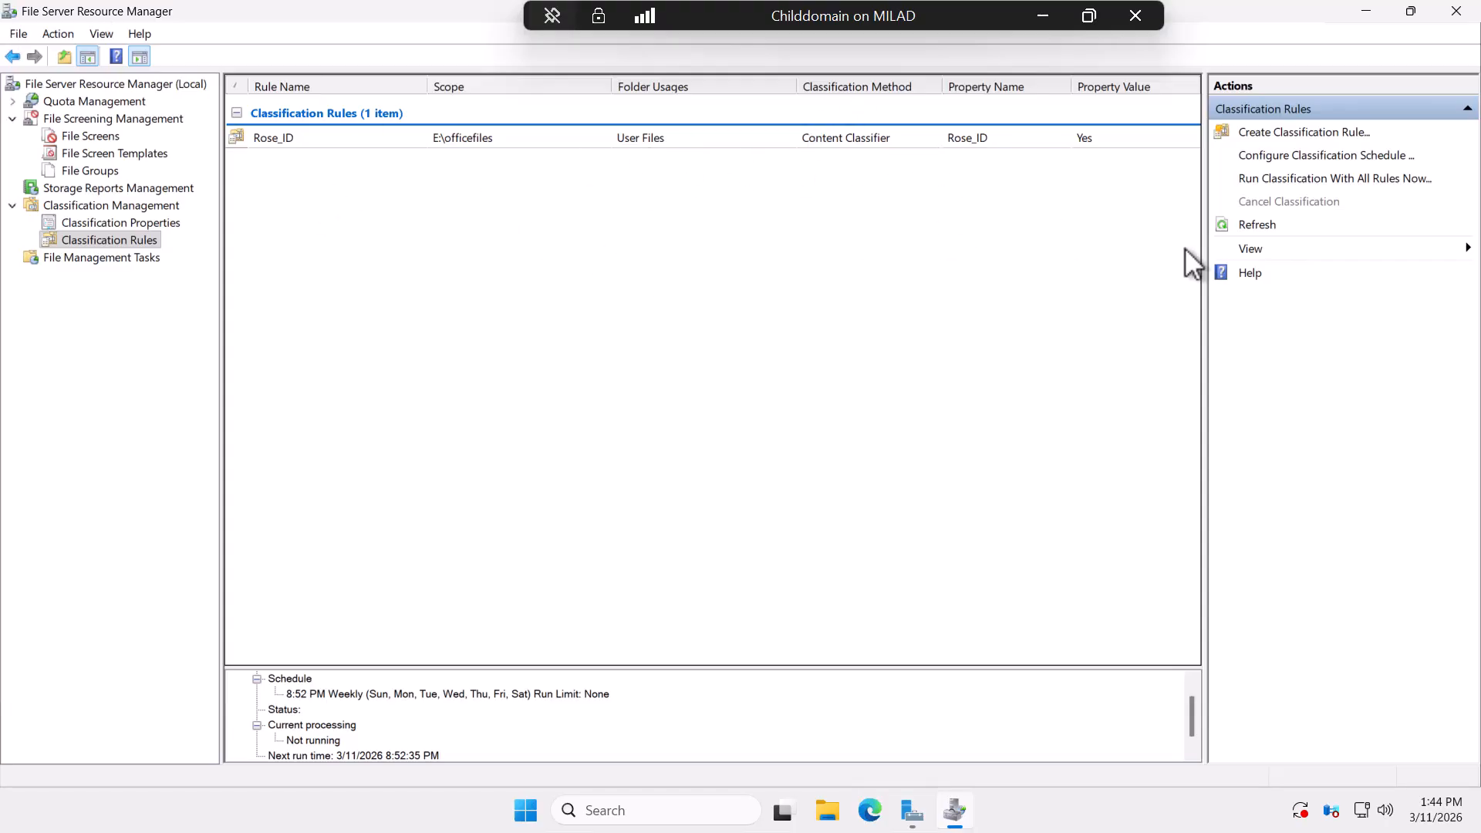
Run classification with all rules immediately, choosing to wait for classification to complete
left_click(1294, 179)
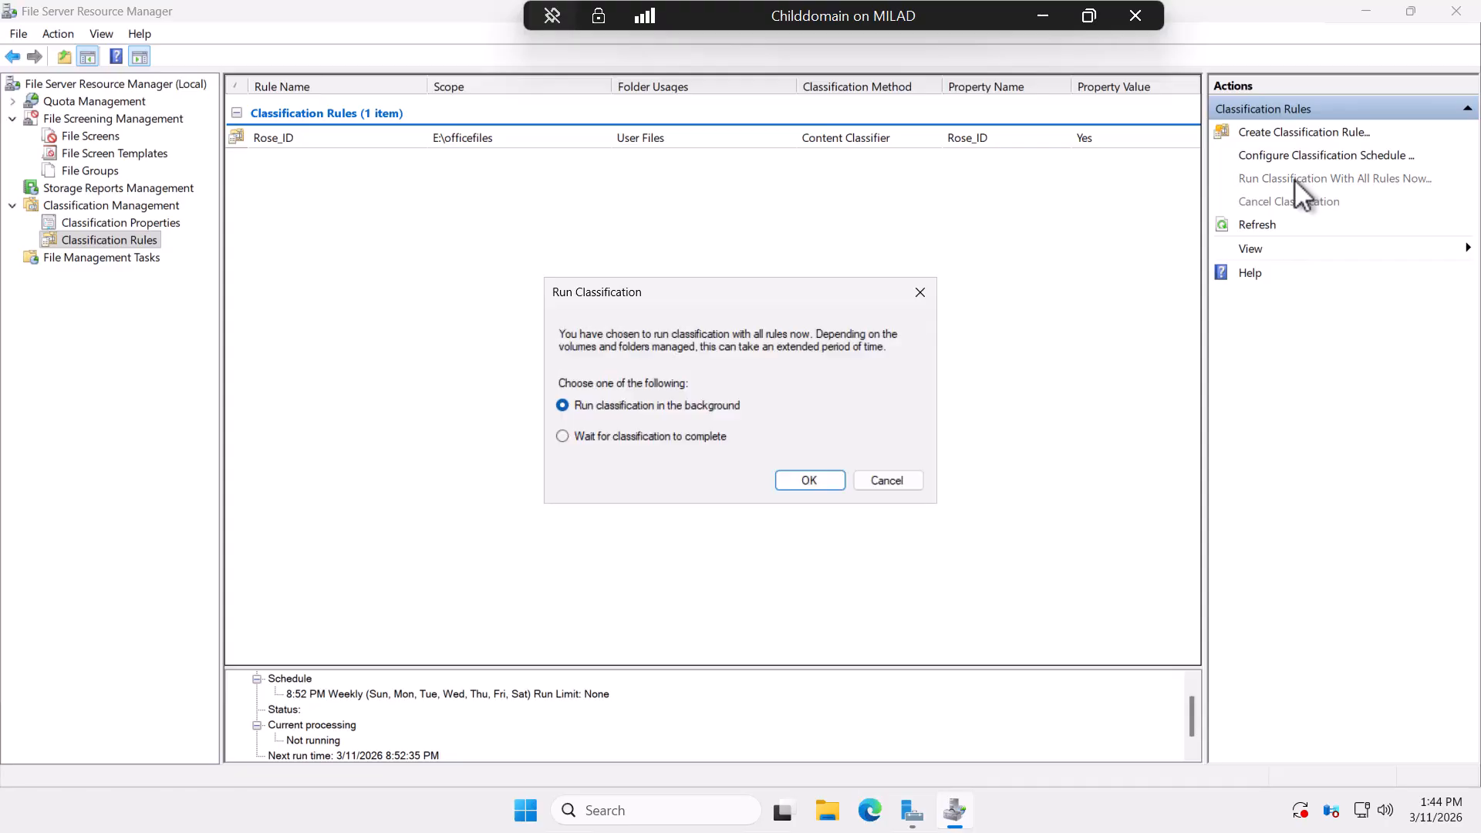
left_click(641, 434)
left_click(808, 480)
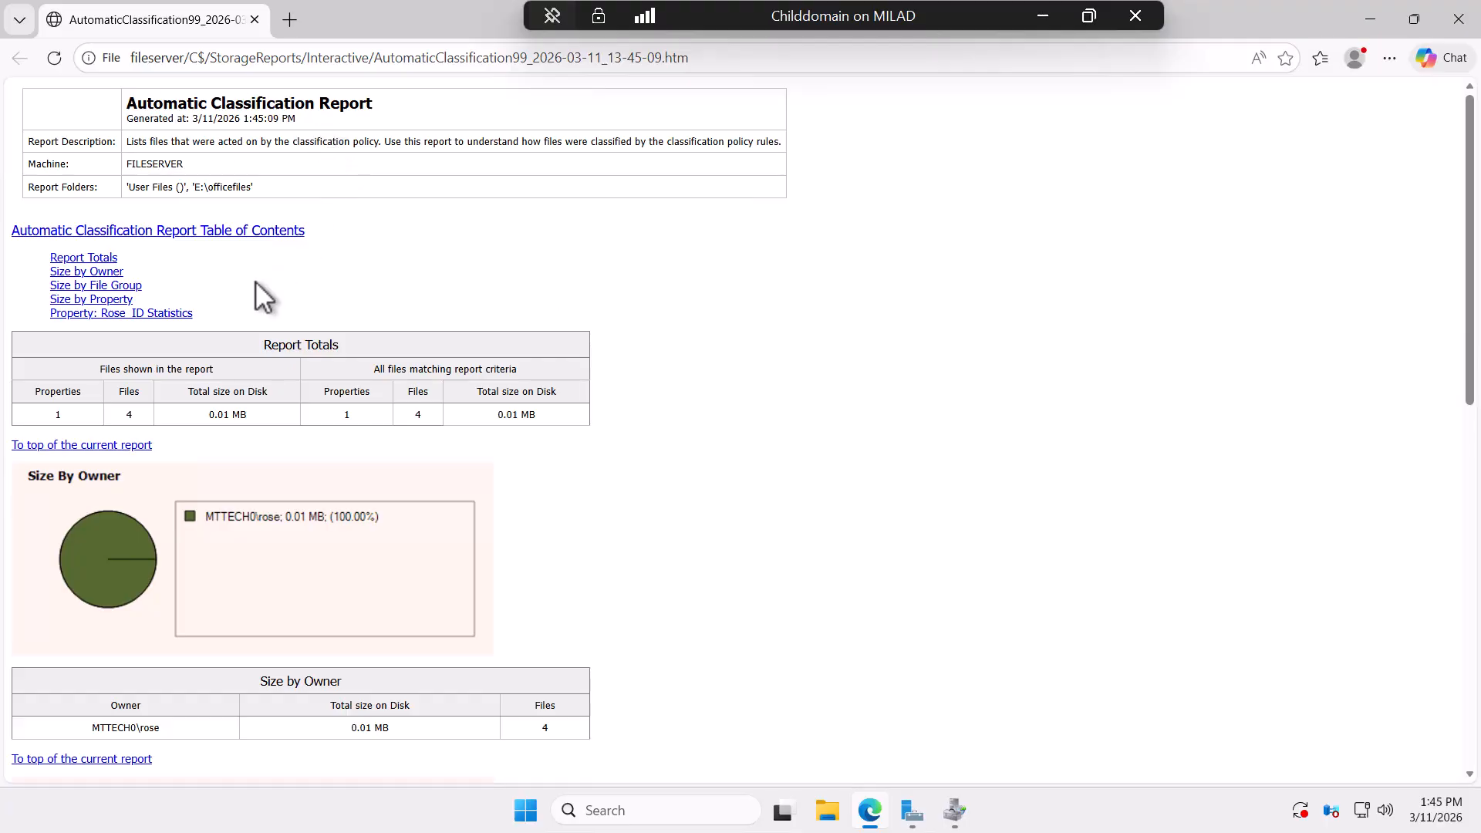
Examine the Automatic Classification Report, from the report totals down to the file statistics by Rose_ID
scroll(223, 300, "down", 1)
right_click(57, 318)
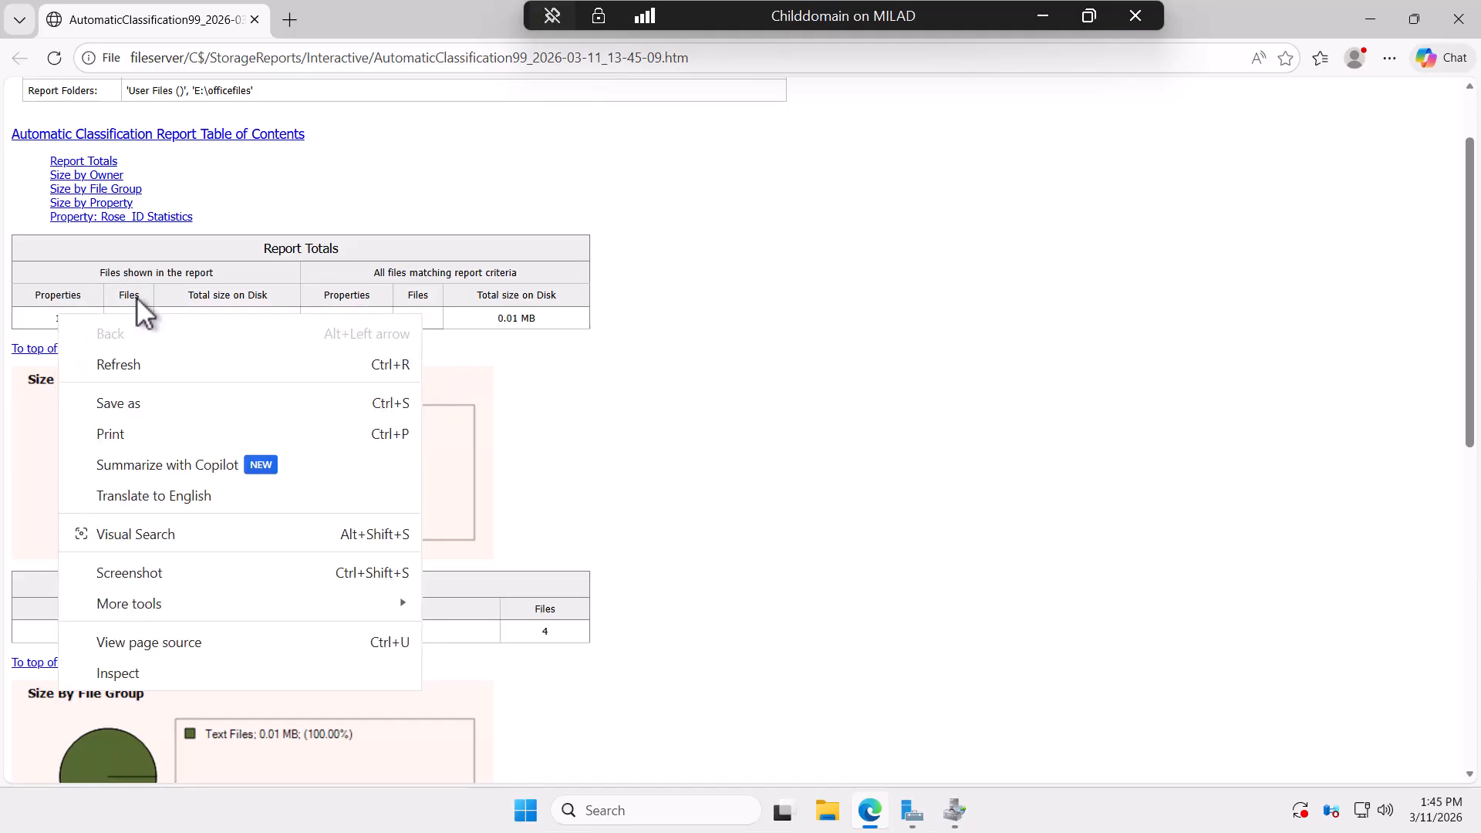
left_click(885, 314)
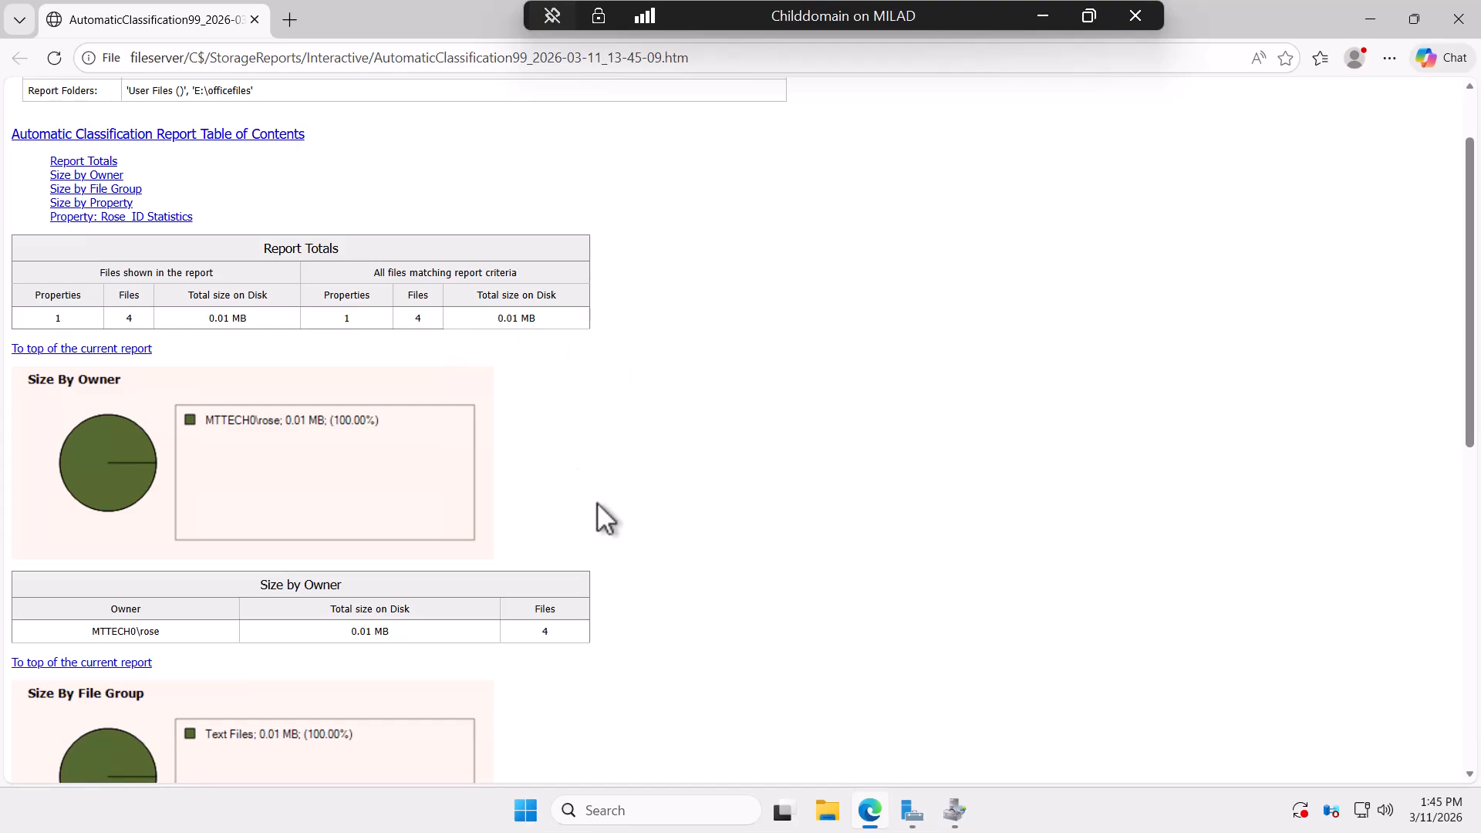
scroll(684, 451, "down", 2)
scroll(683, 451, "up", 1)
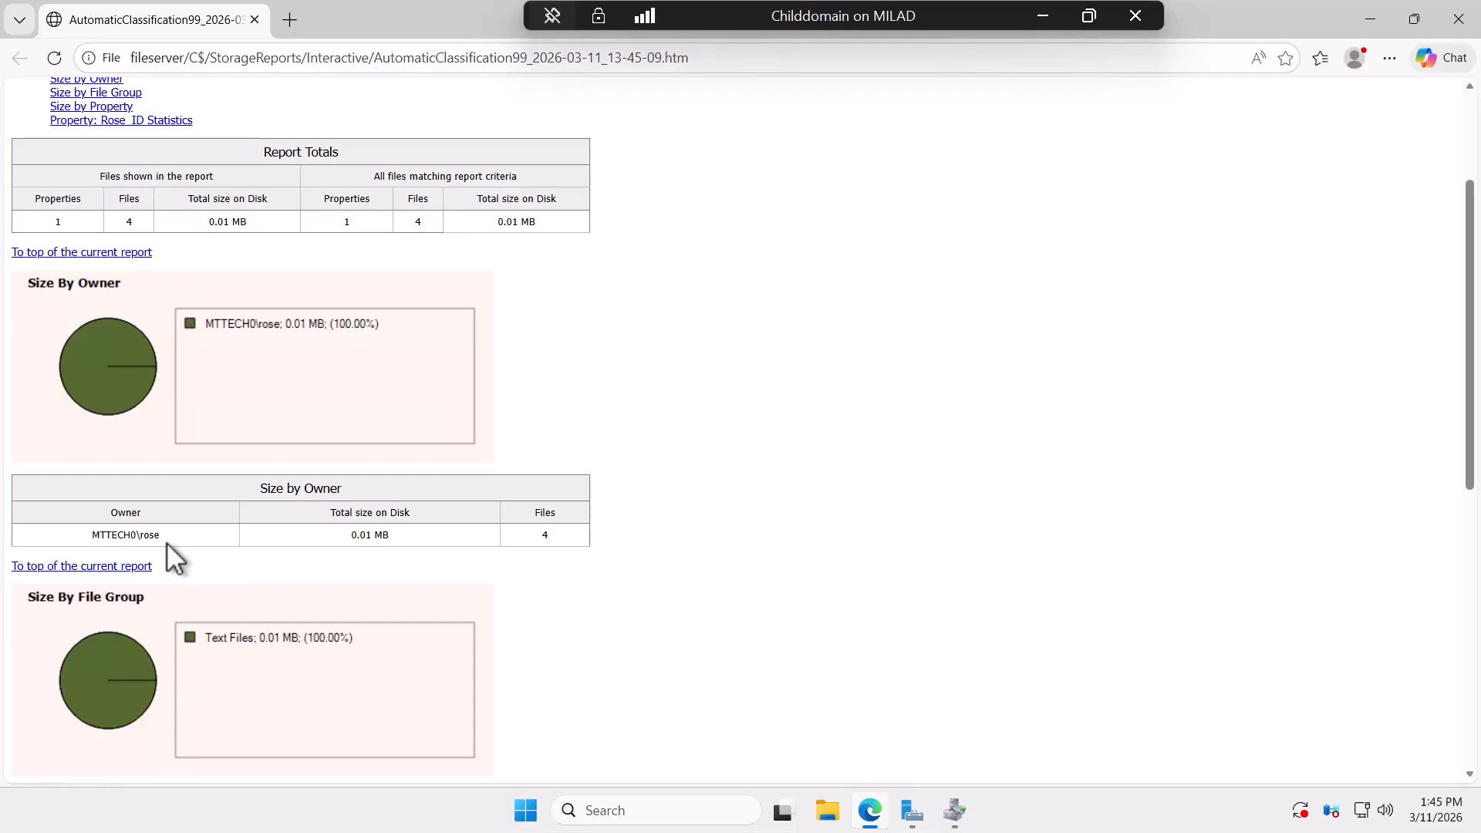
scroll(167, 543, "down", 6)
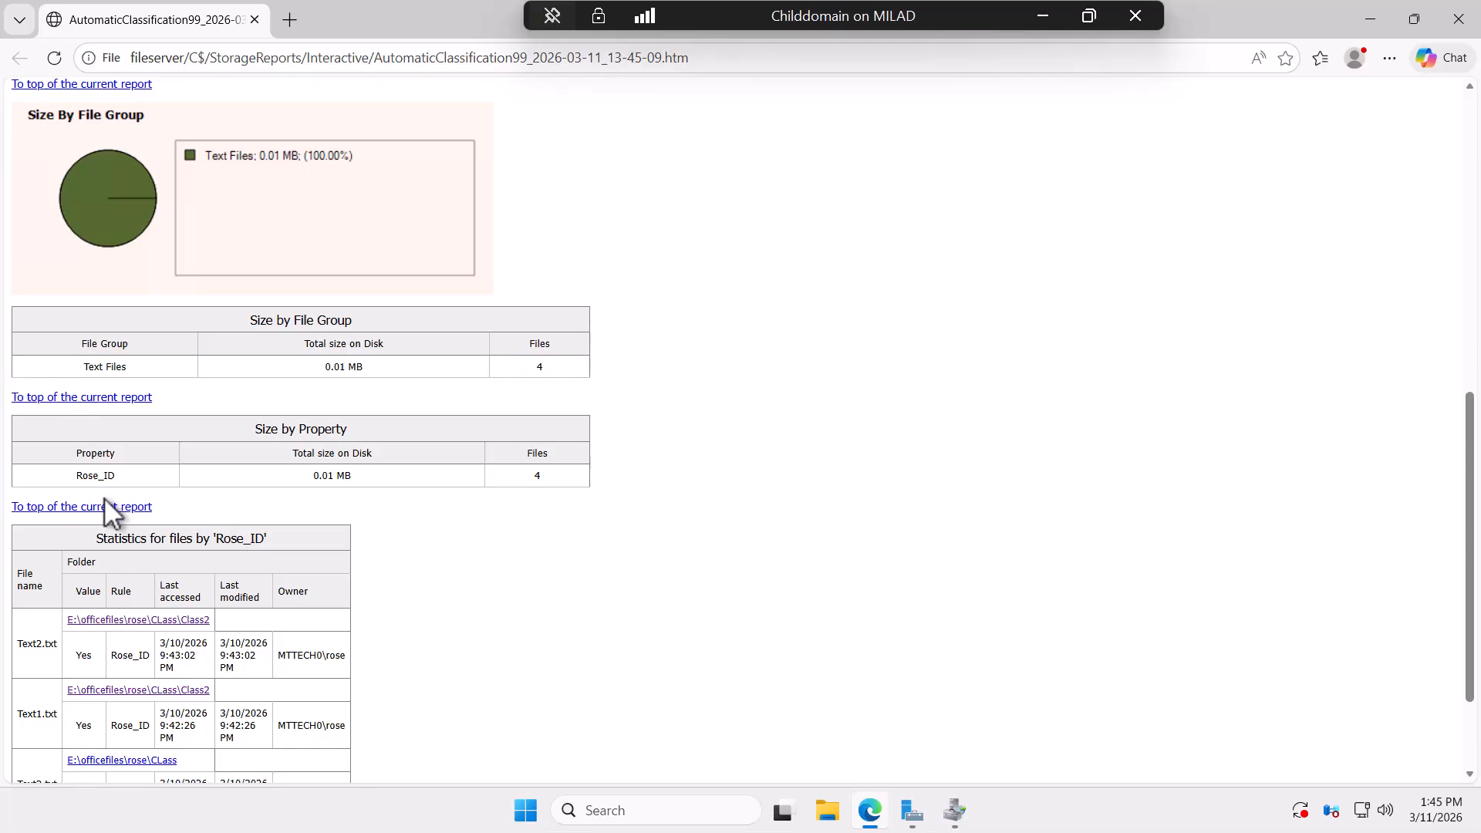
scroll(116, 520, "down", 1)
scroll(132, 548, "down", 1)
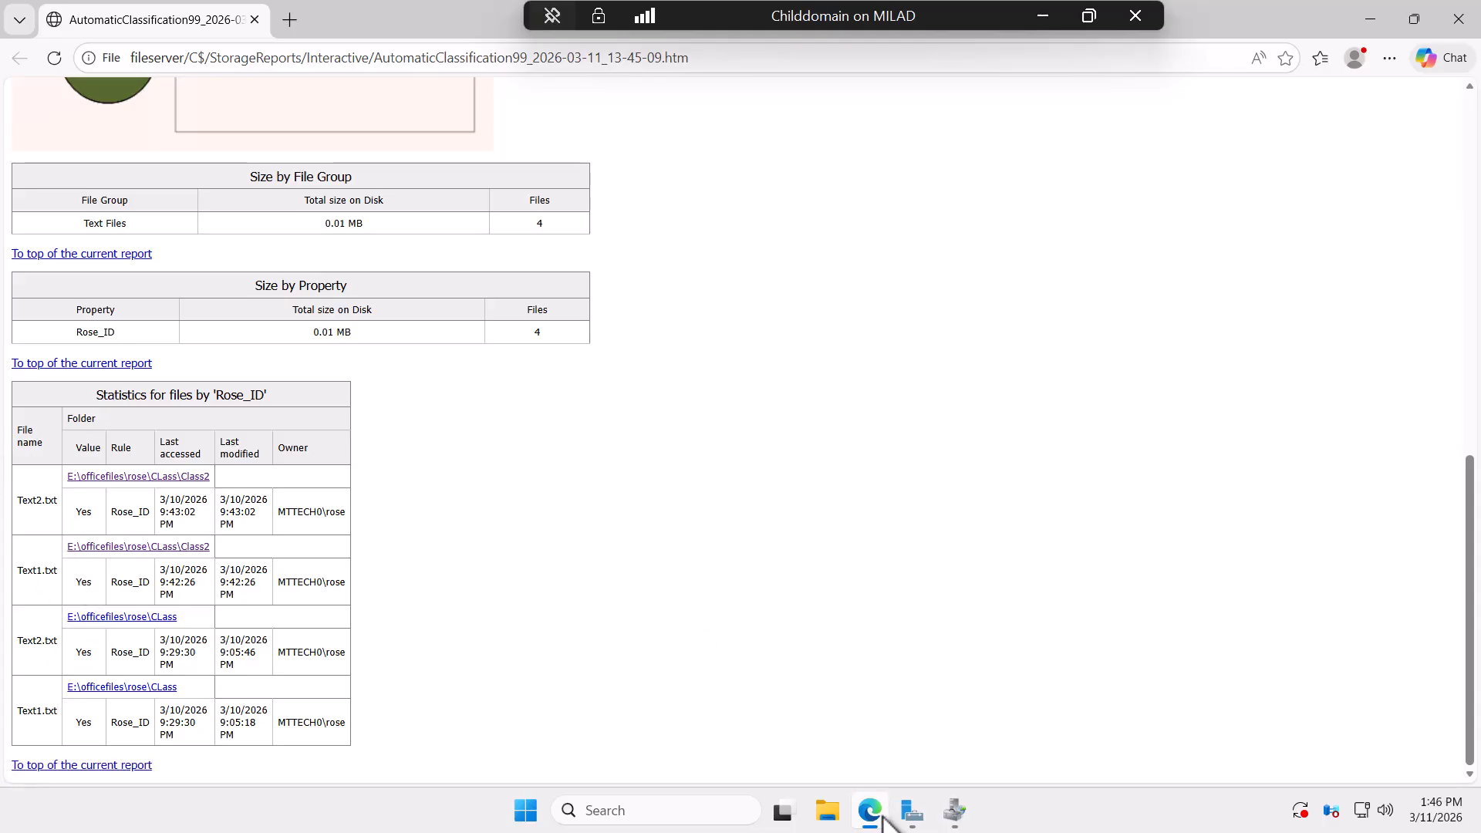
Open E:\officefiles\rose\CLass in File Explorer and place the window beside the report's Rose_ID statistics
left_click(828, 810)
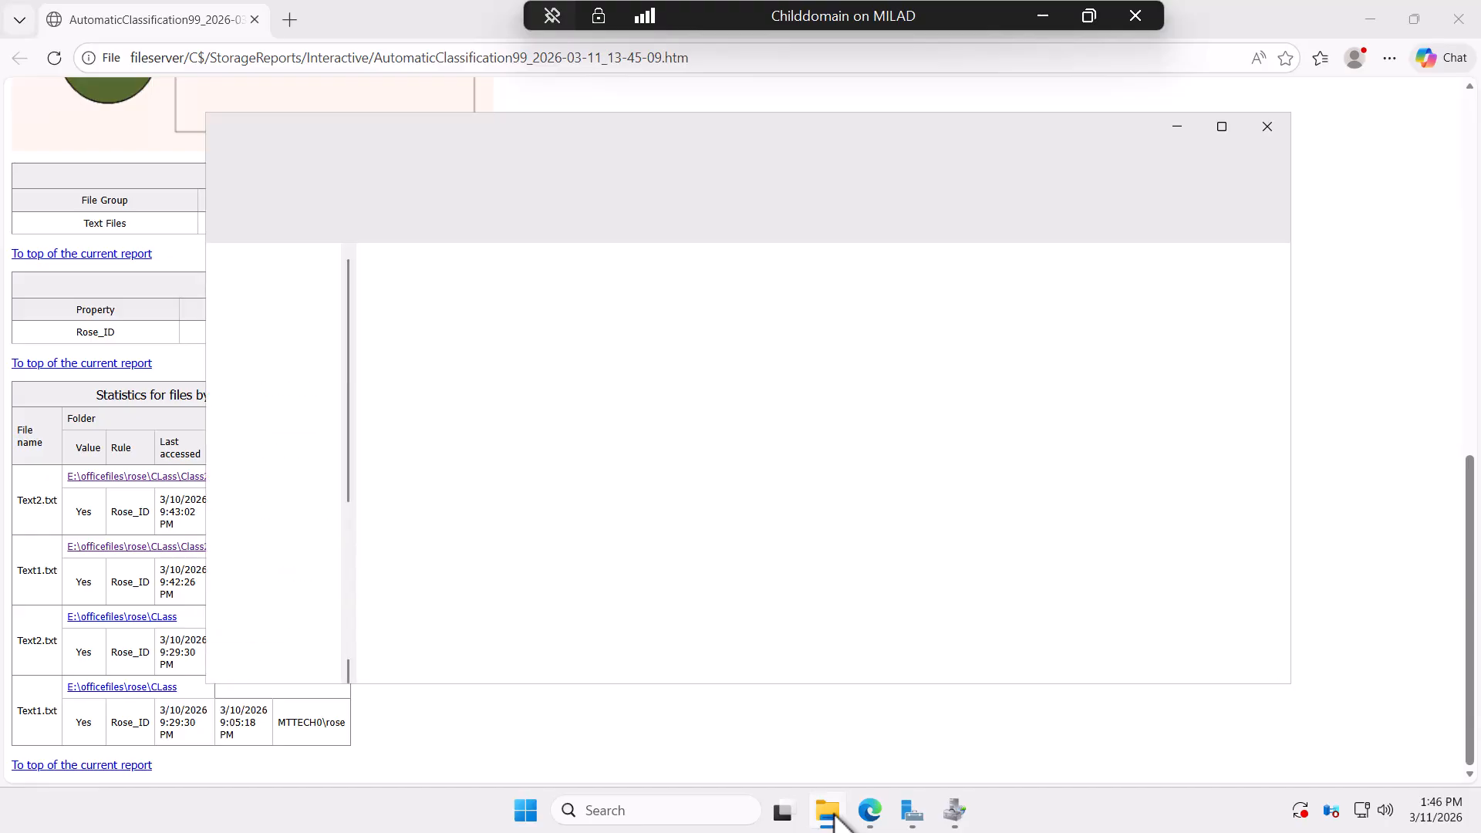
scroll(514, 420, "down", 3)
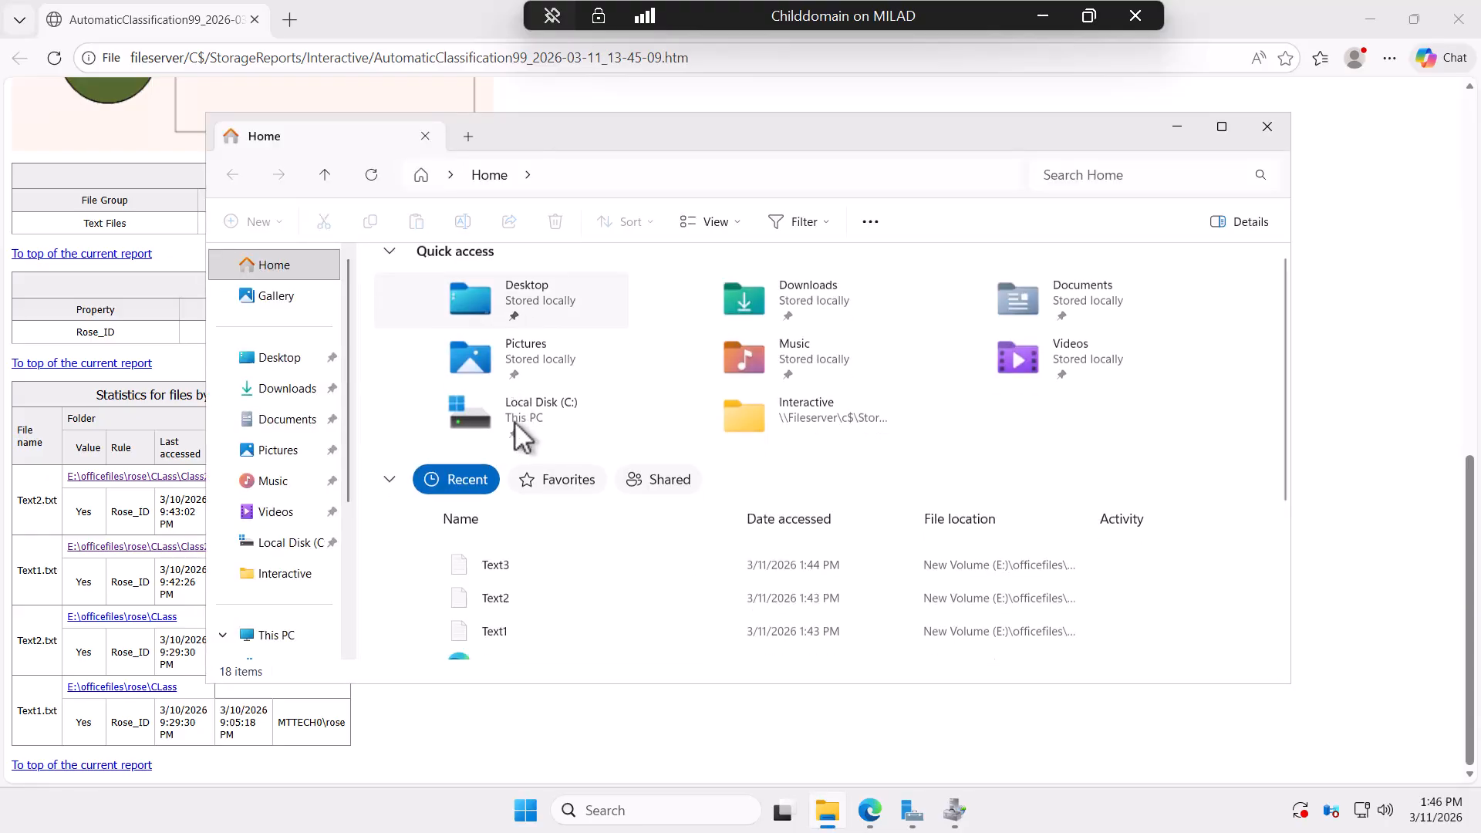
left_click_drag(349, 479, 356, 603)
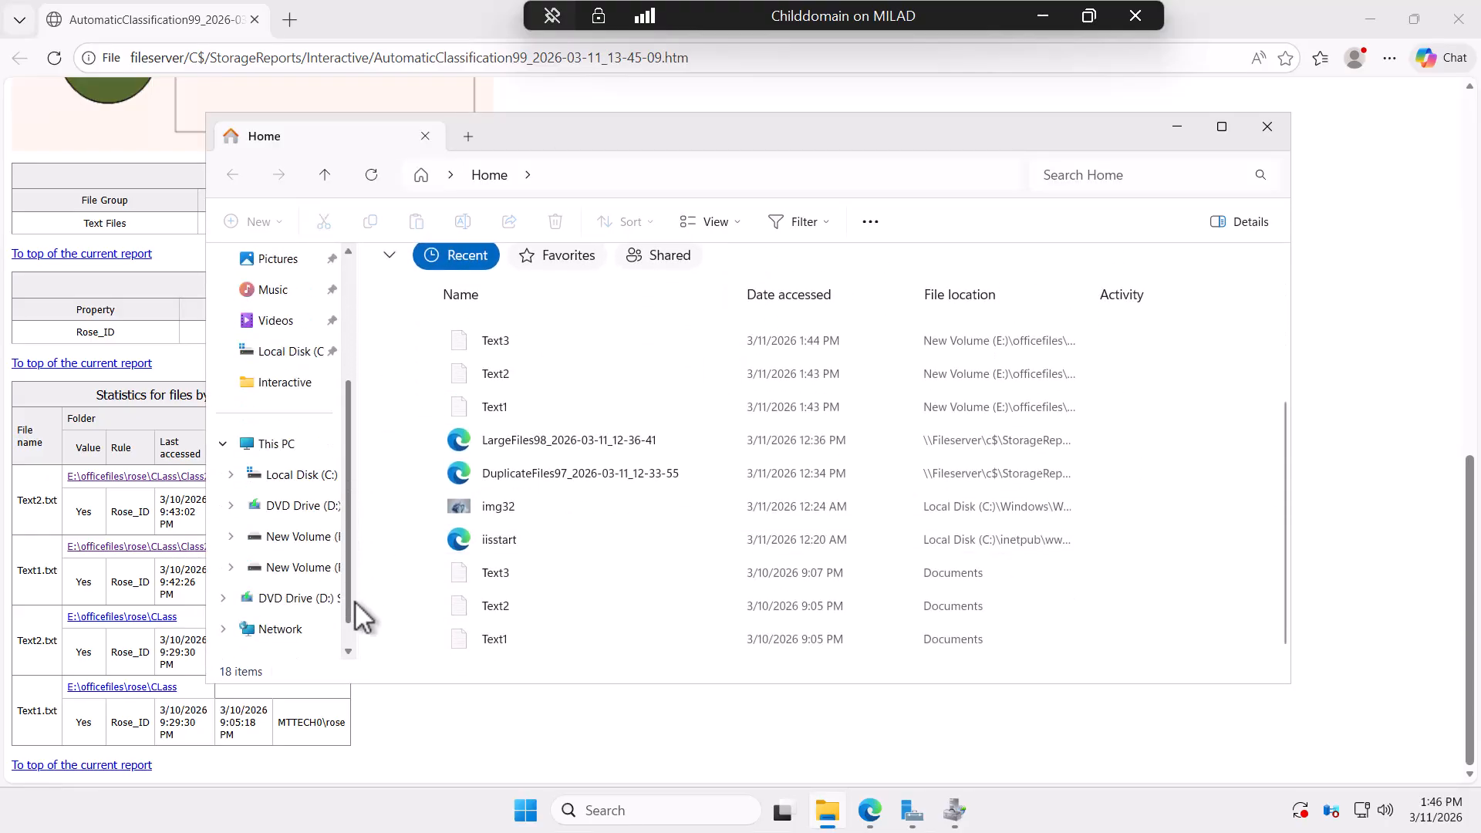
left_click(312, 535)
double_click(413, 286)
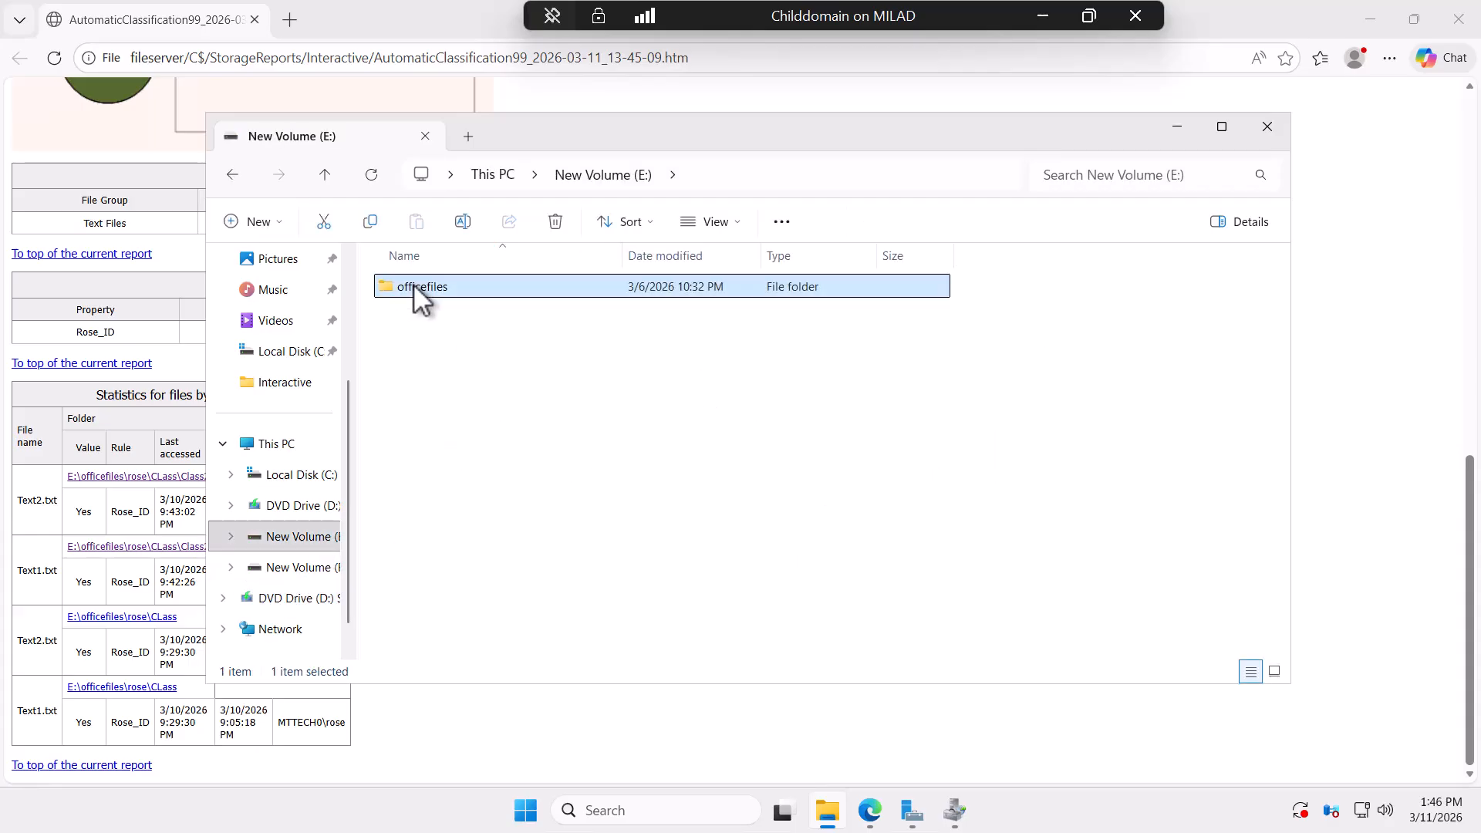
left_click_drag(655, 143, 825, 132)
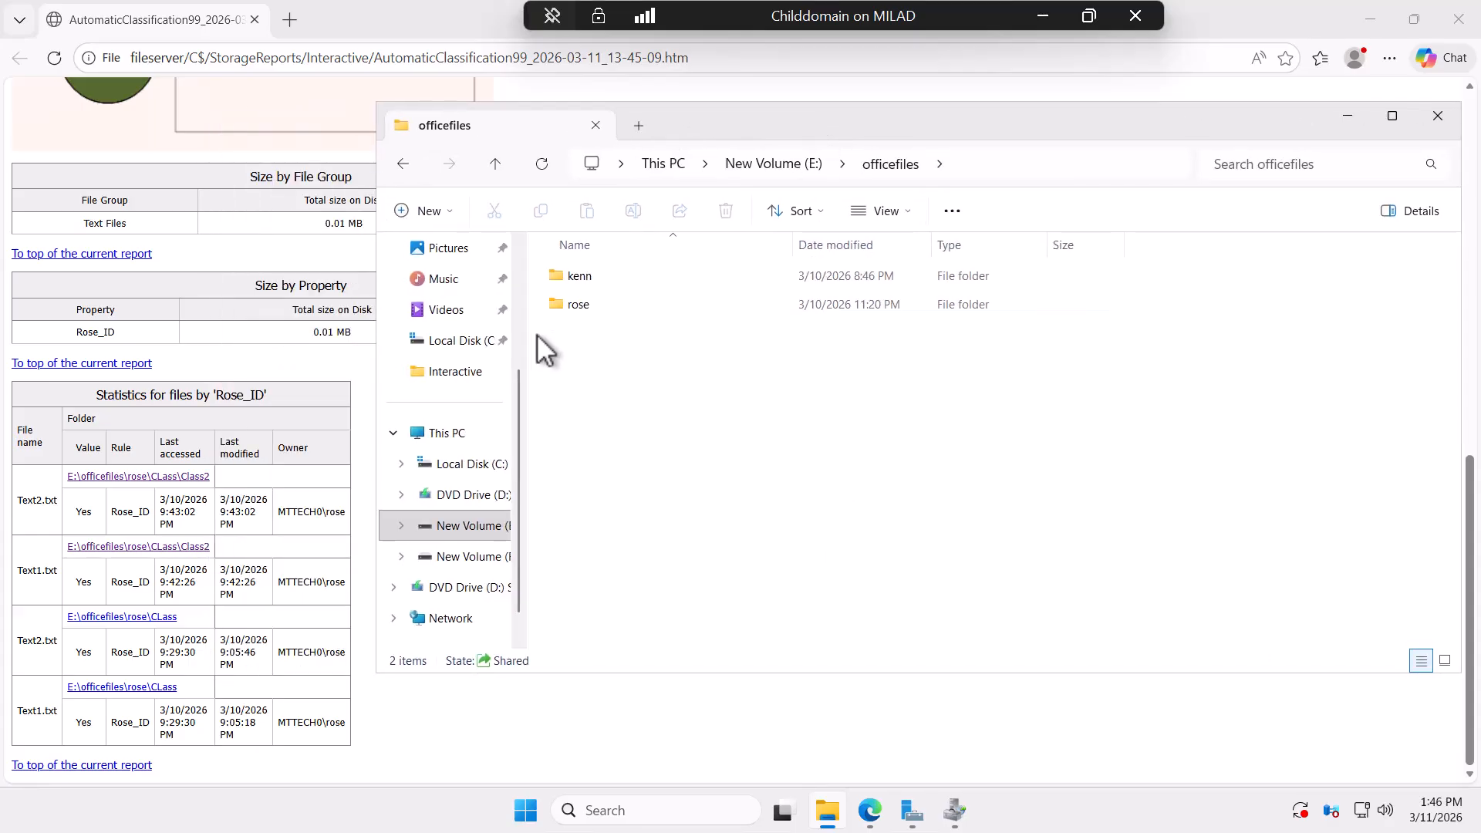
double_click(561, 301)
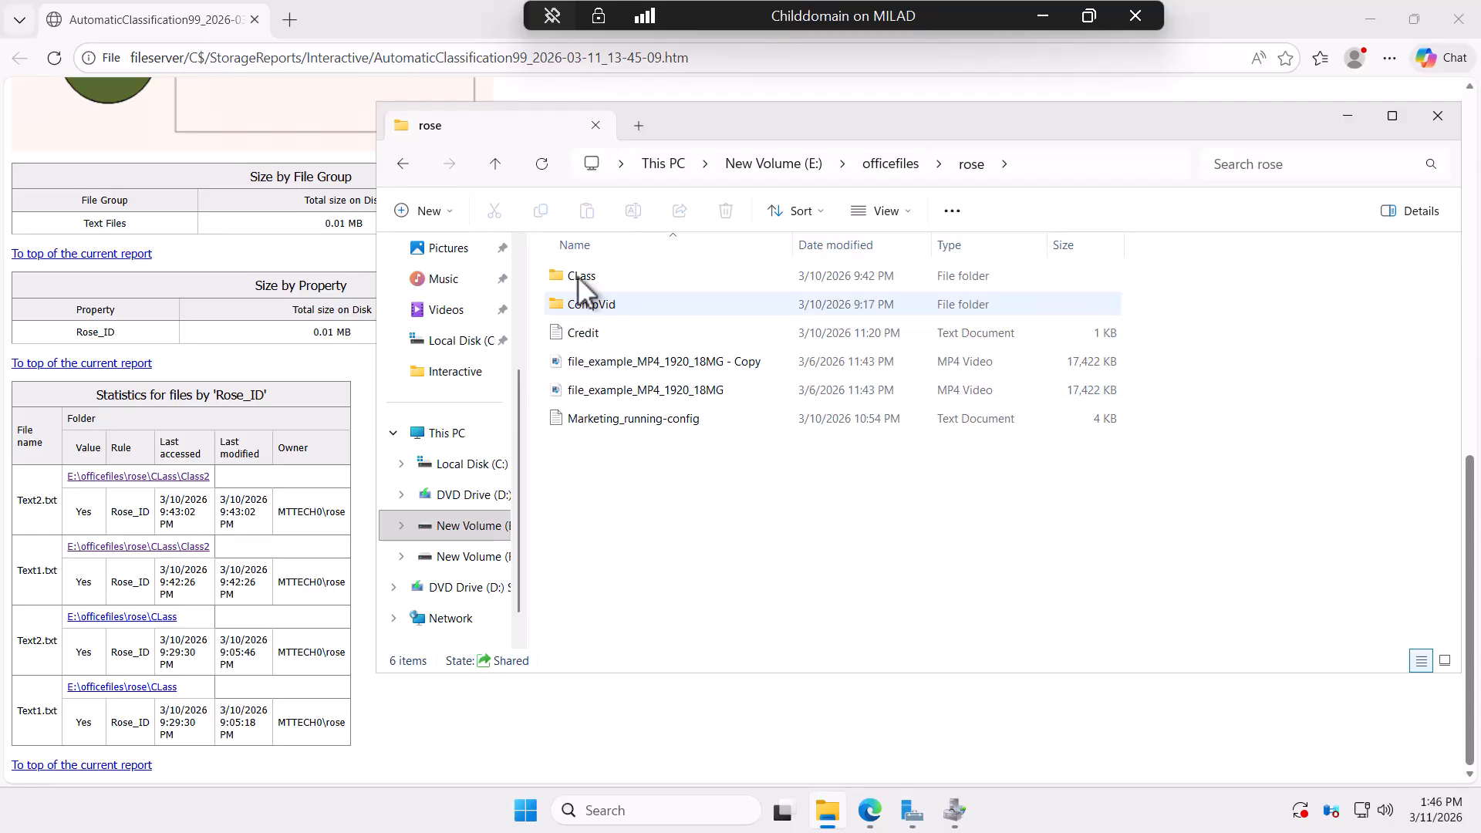
double_click(580, 272)
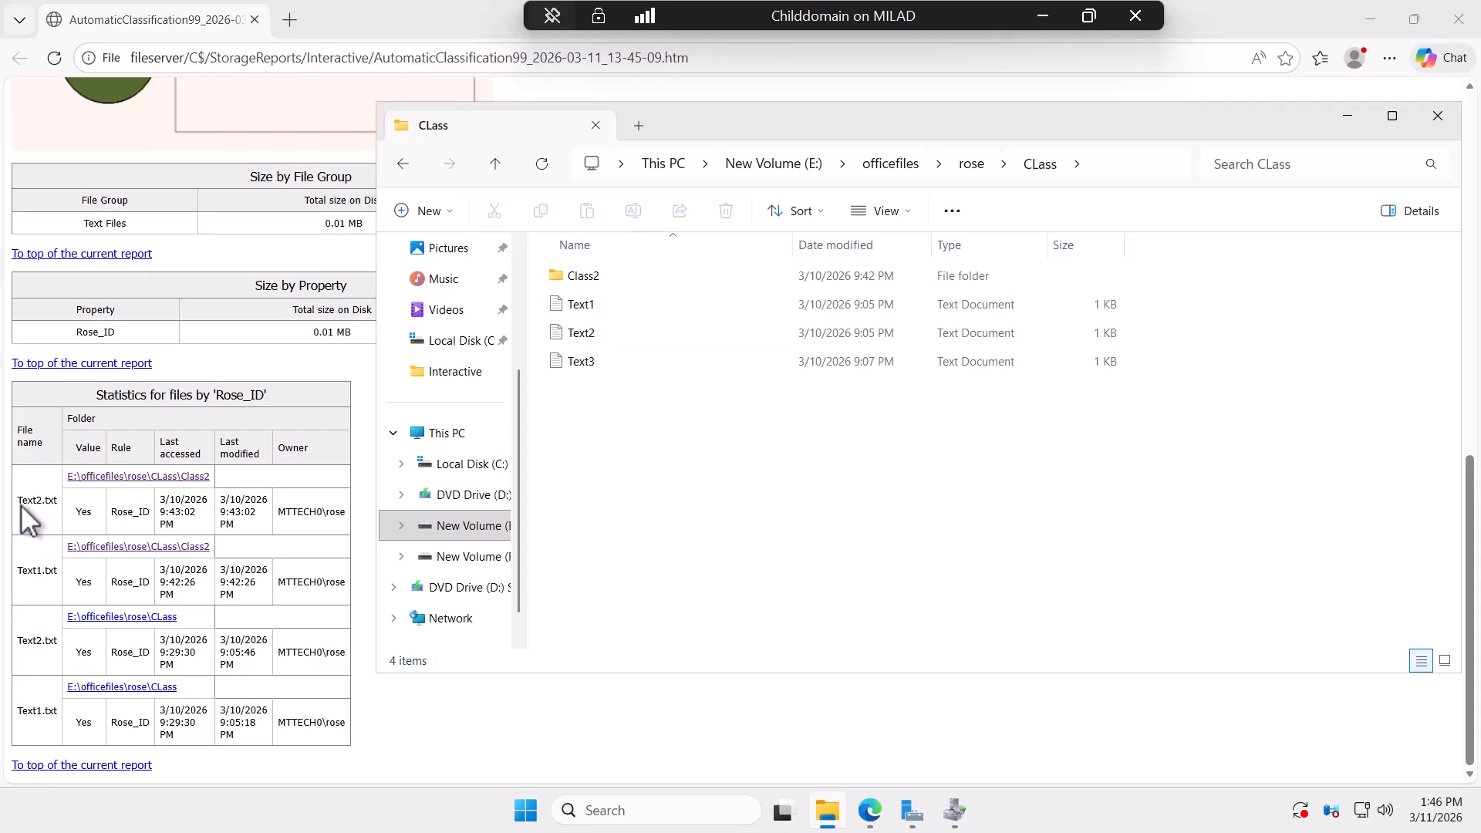
Verify the report's Text1 entry for the CLass folder by highlighting Rose in that file, and close it
double_click(591, 307)
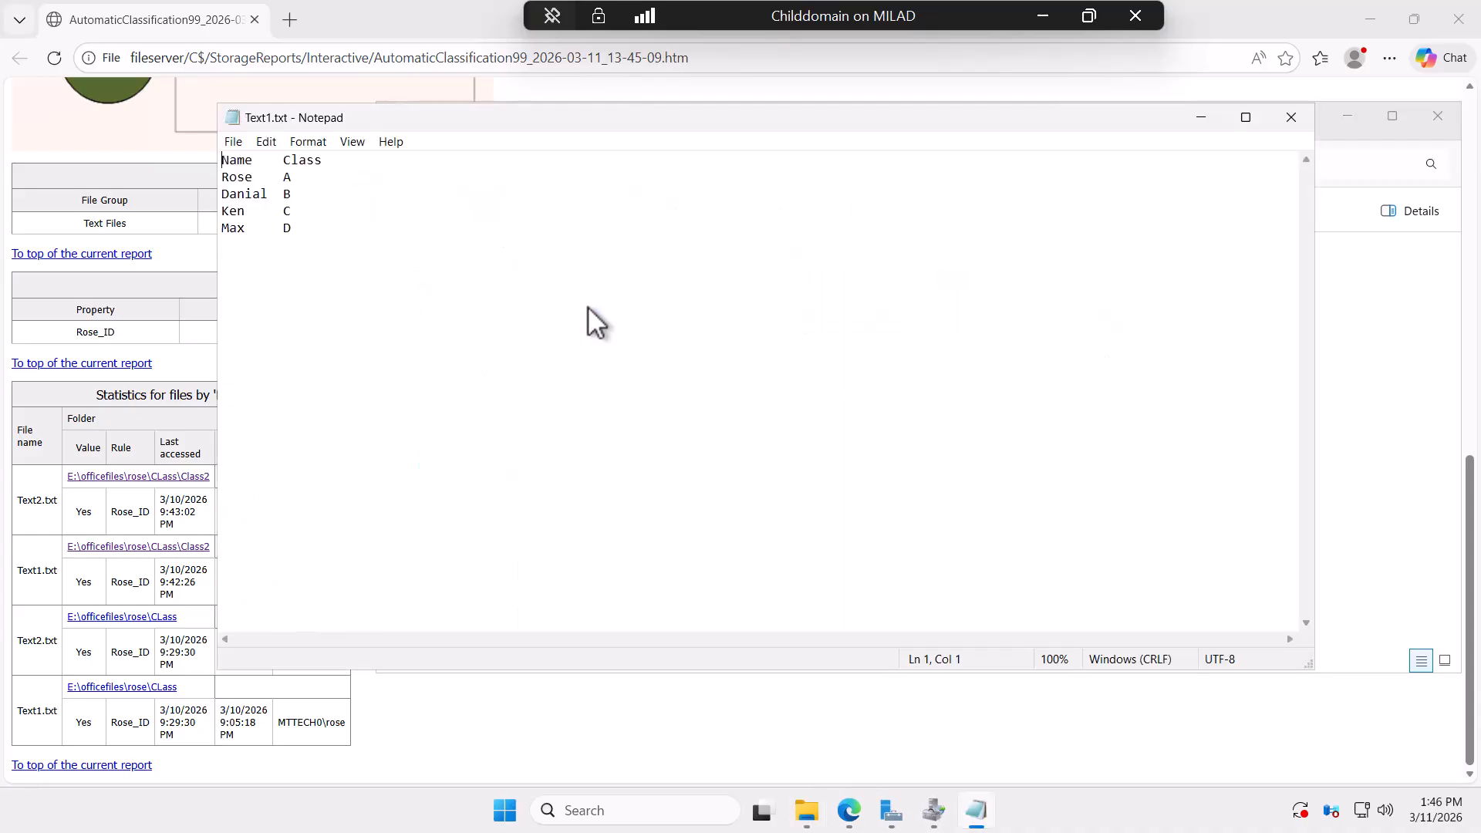
left_click_drag(250, 176, 219, 179)
left_click(1292, 116)
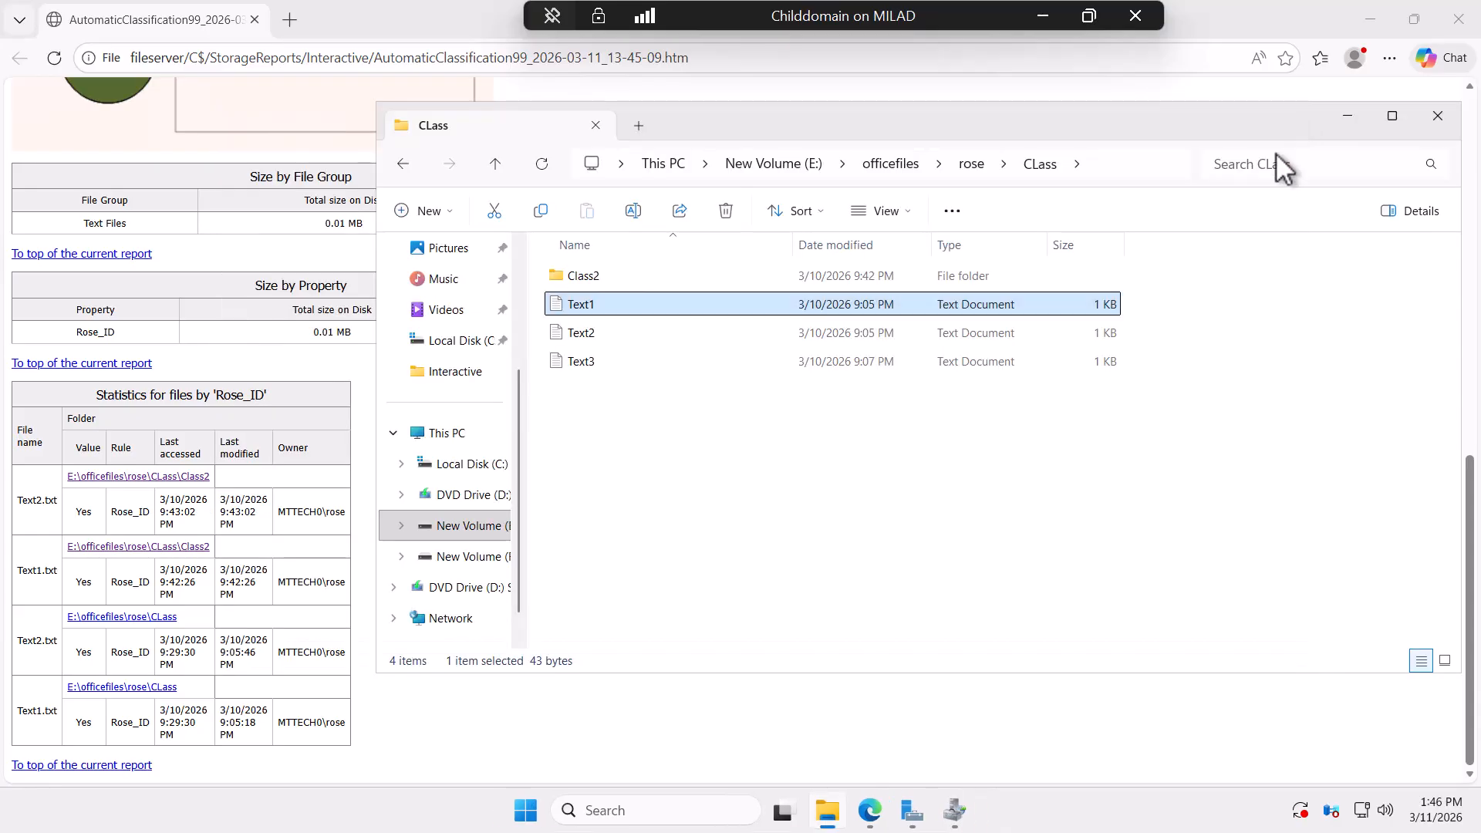
Compare the contents of Text2 and Text3 in the CLass folder with the report, looking for the word Rose
left_click(595, 334)
double_click(595, 333)
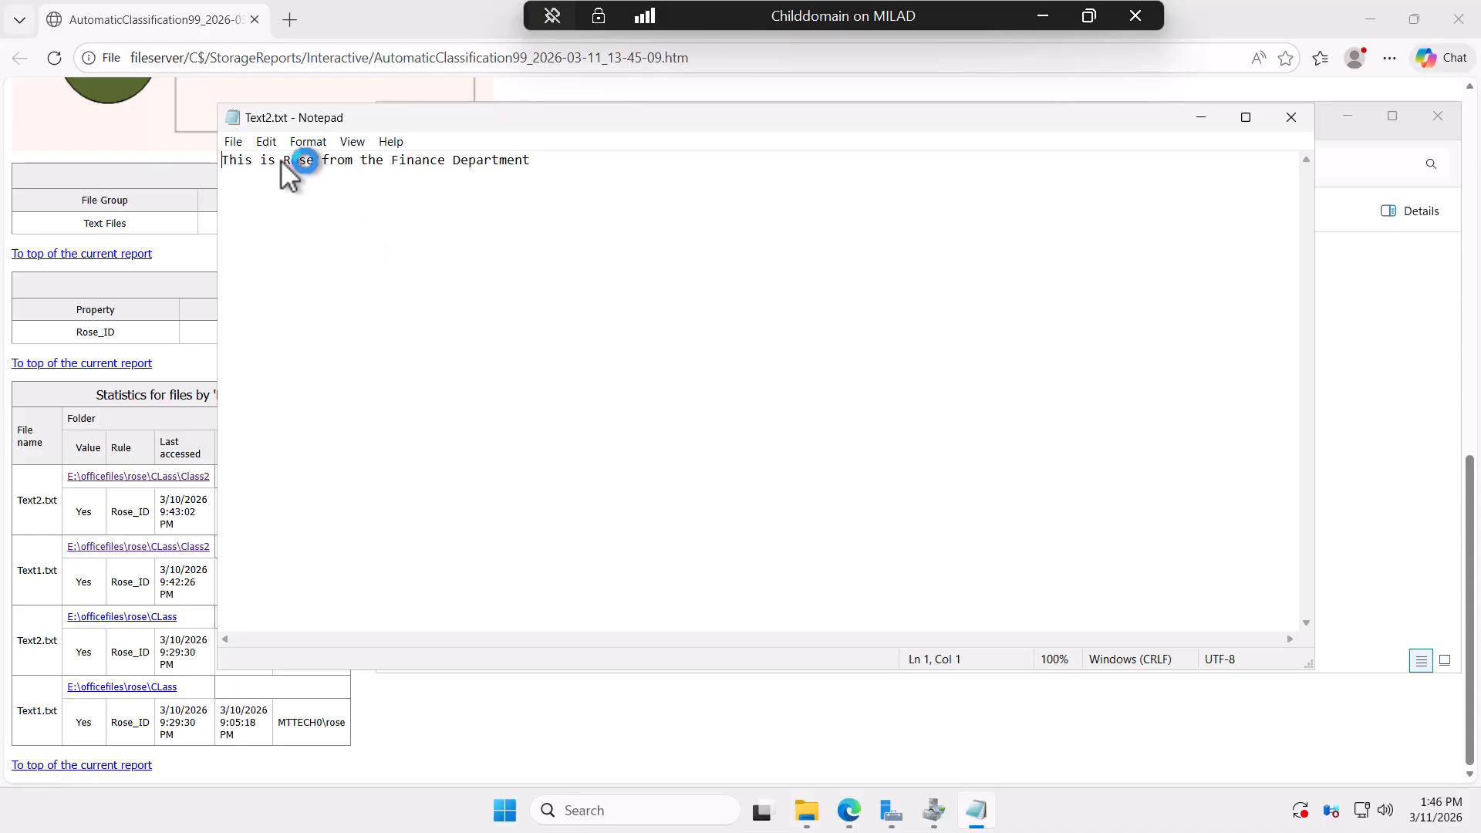
left_click_drag(281, 160, 319, 159)
left_click(1290, 117)
double_click(566, 351)
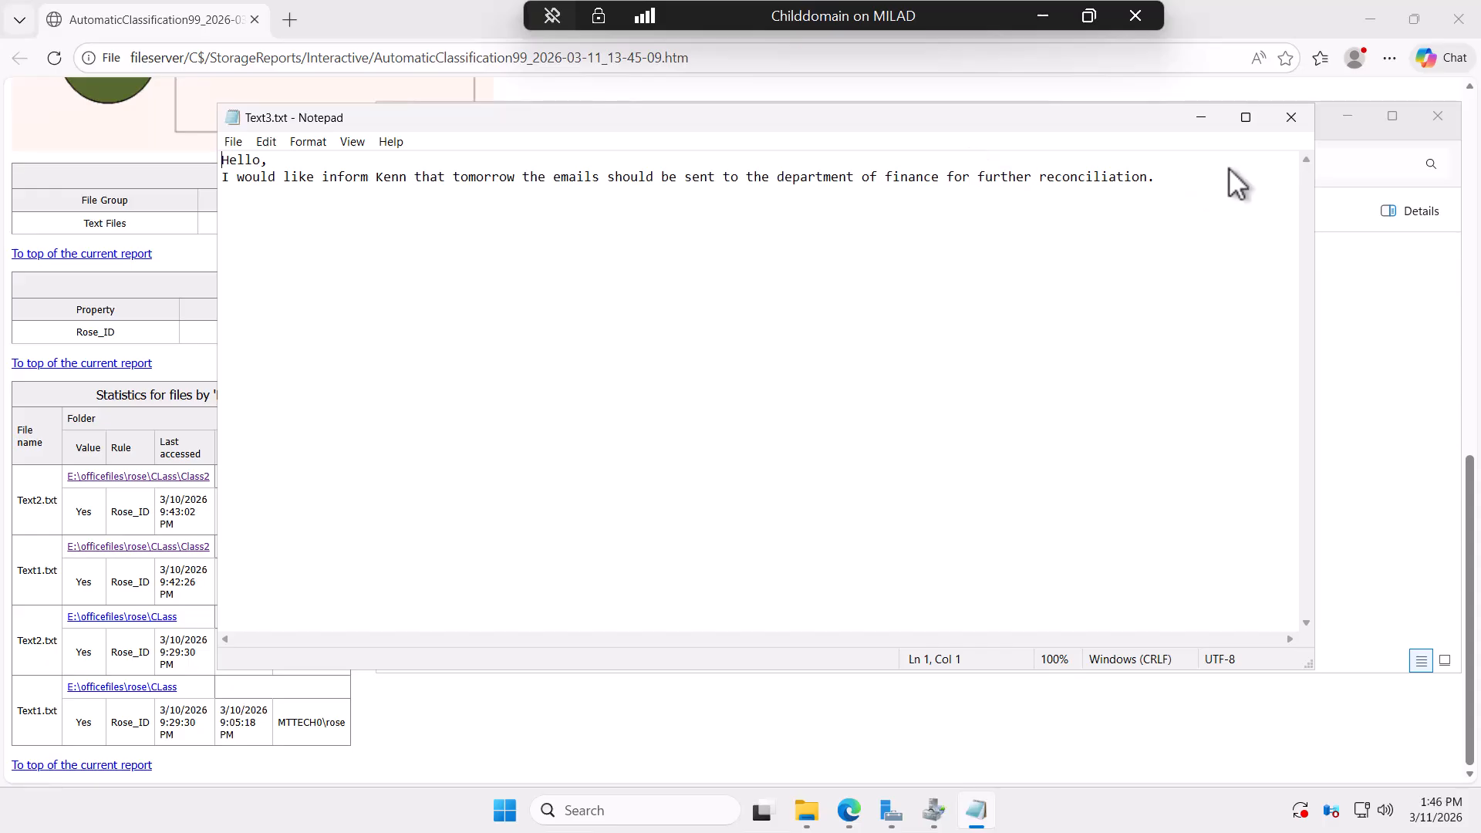
left_click(1290, 118)
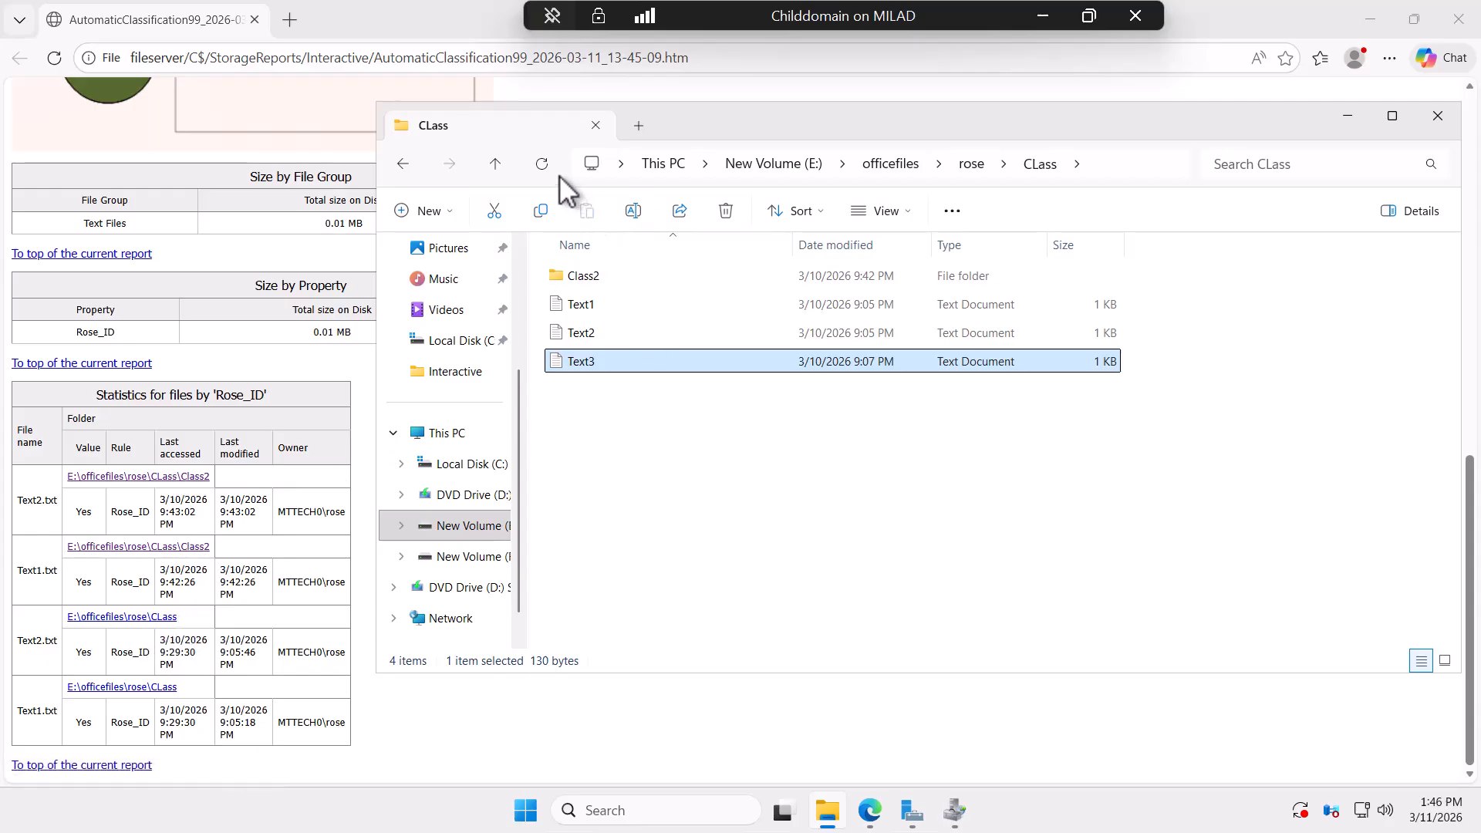
Verify the report's Text1 entry for the Class2 folder by highlighting Rose in that file, and close it
double_click(582, 276)
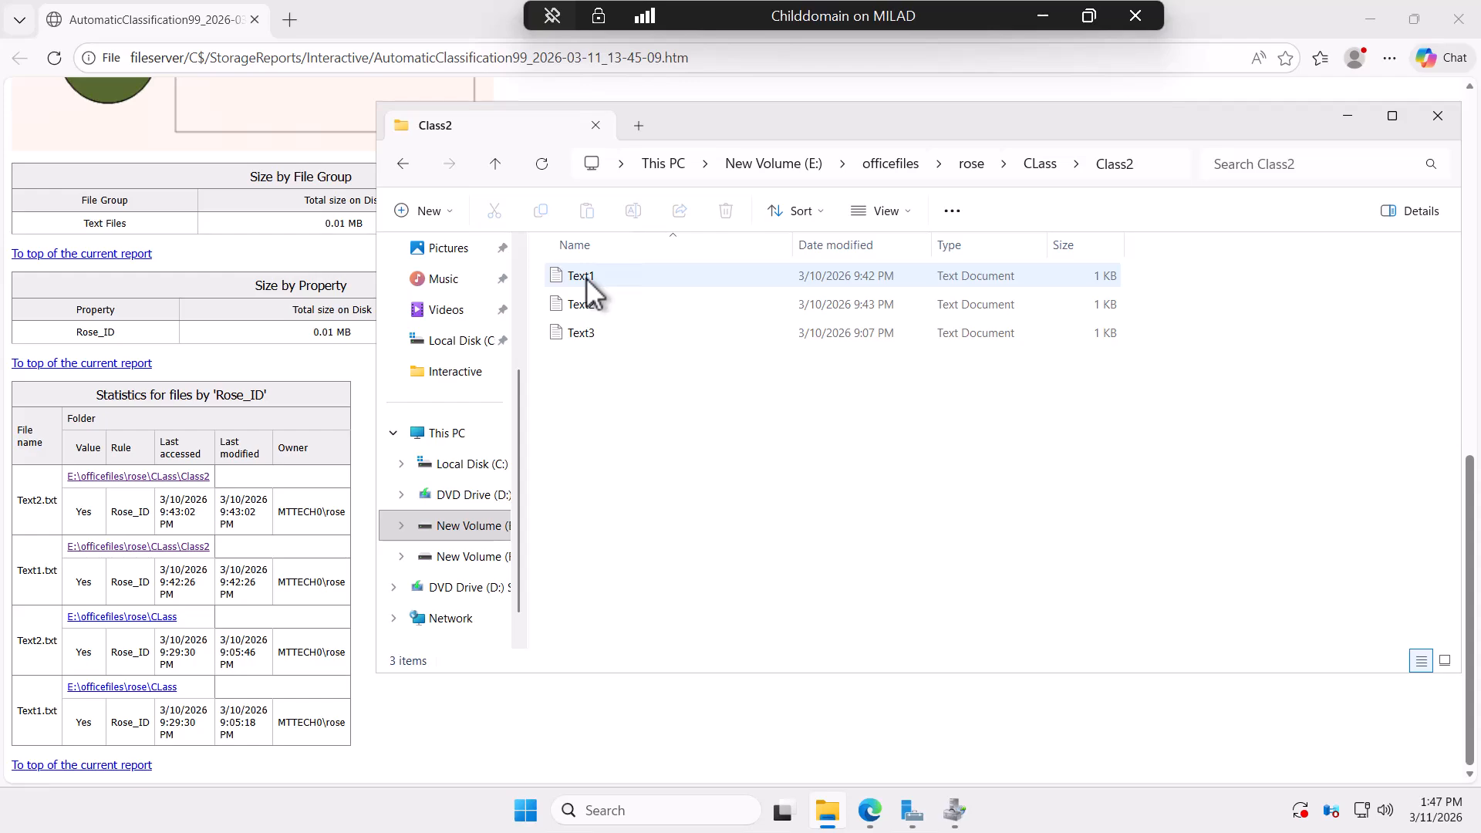
left_click(586, 278)
double_click(586, 277)
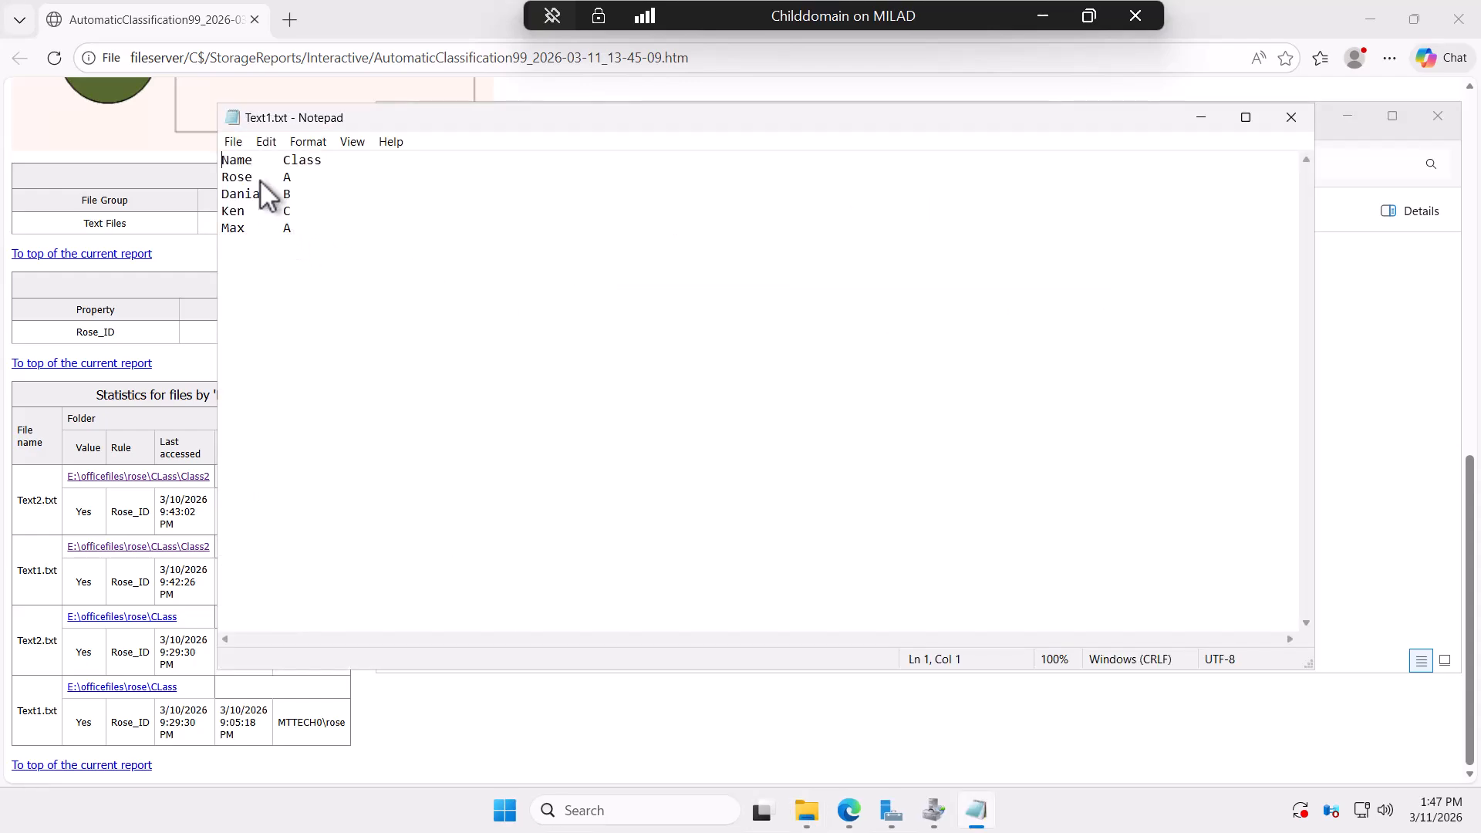
left_click_drag(259, 179, 233, 180)
left_click(1280, 116)
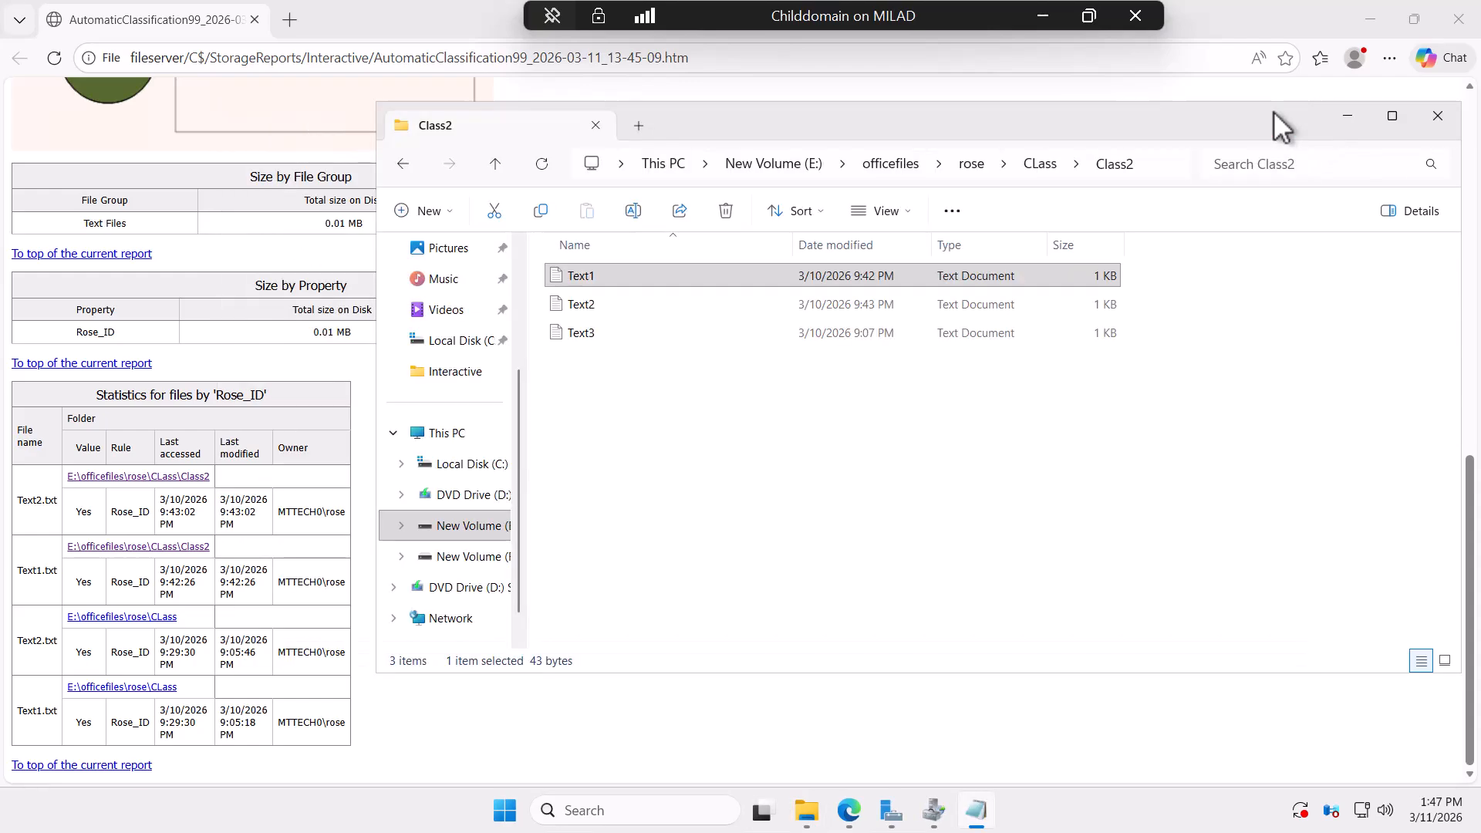
Verify the report's Text2 entry for the Class2 folder by highlighting the Rose text in that file, and close it
left_click(586, 304)
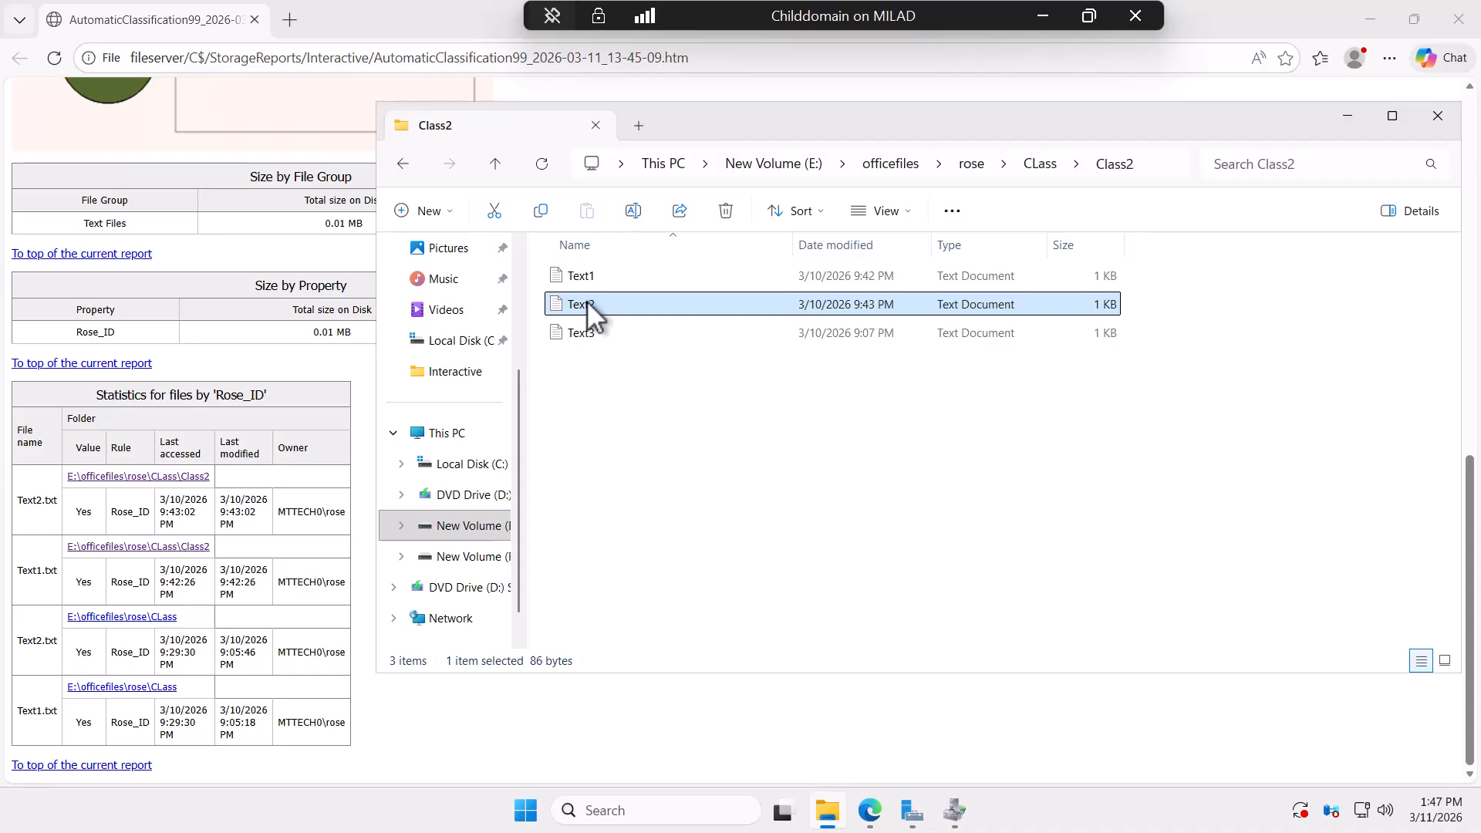
double_click(586, 304)
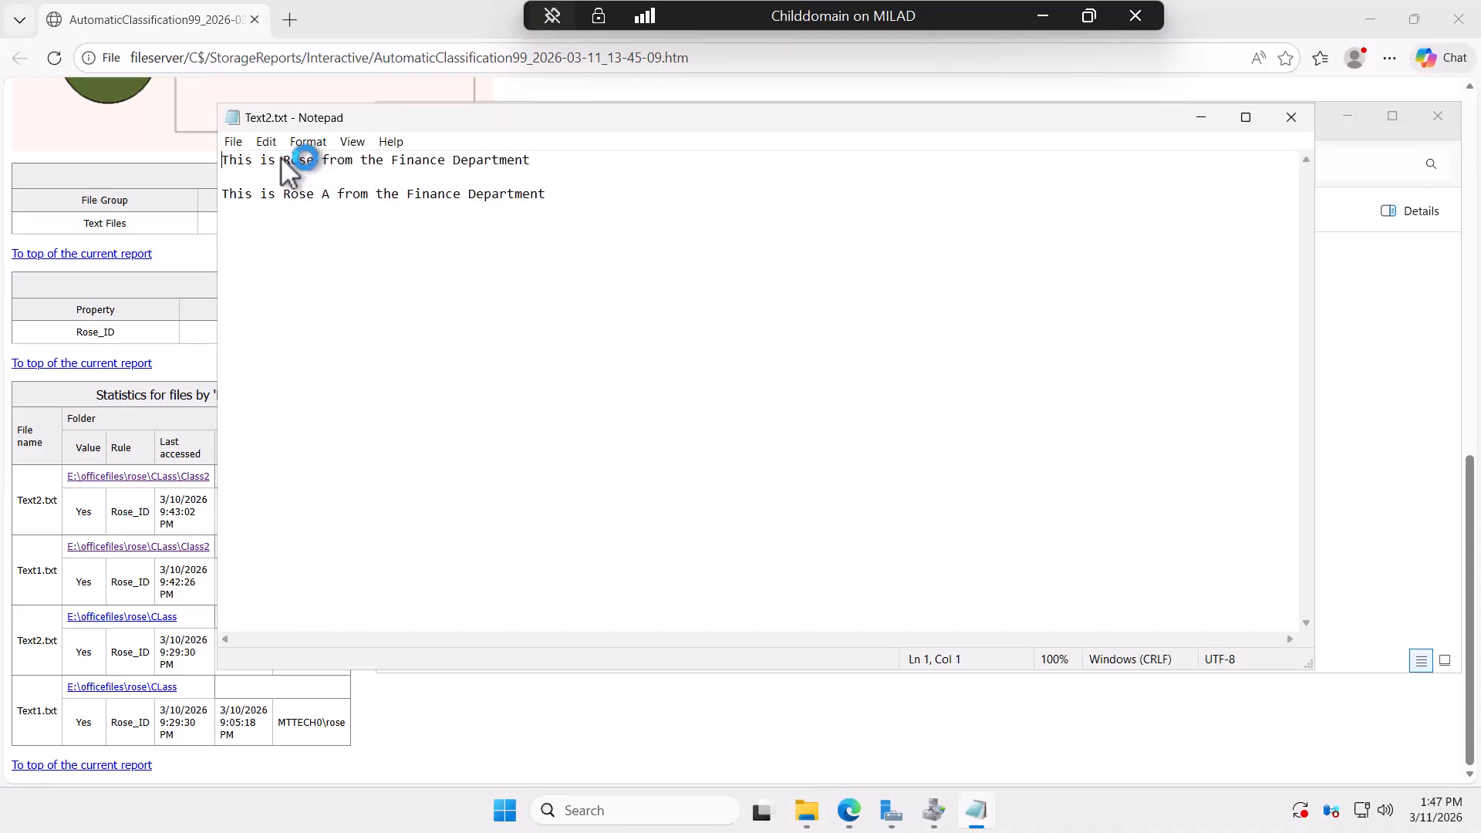
left_click_drag(280, 157, 310, 194)
left_click(1289, 118)
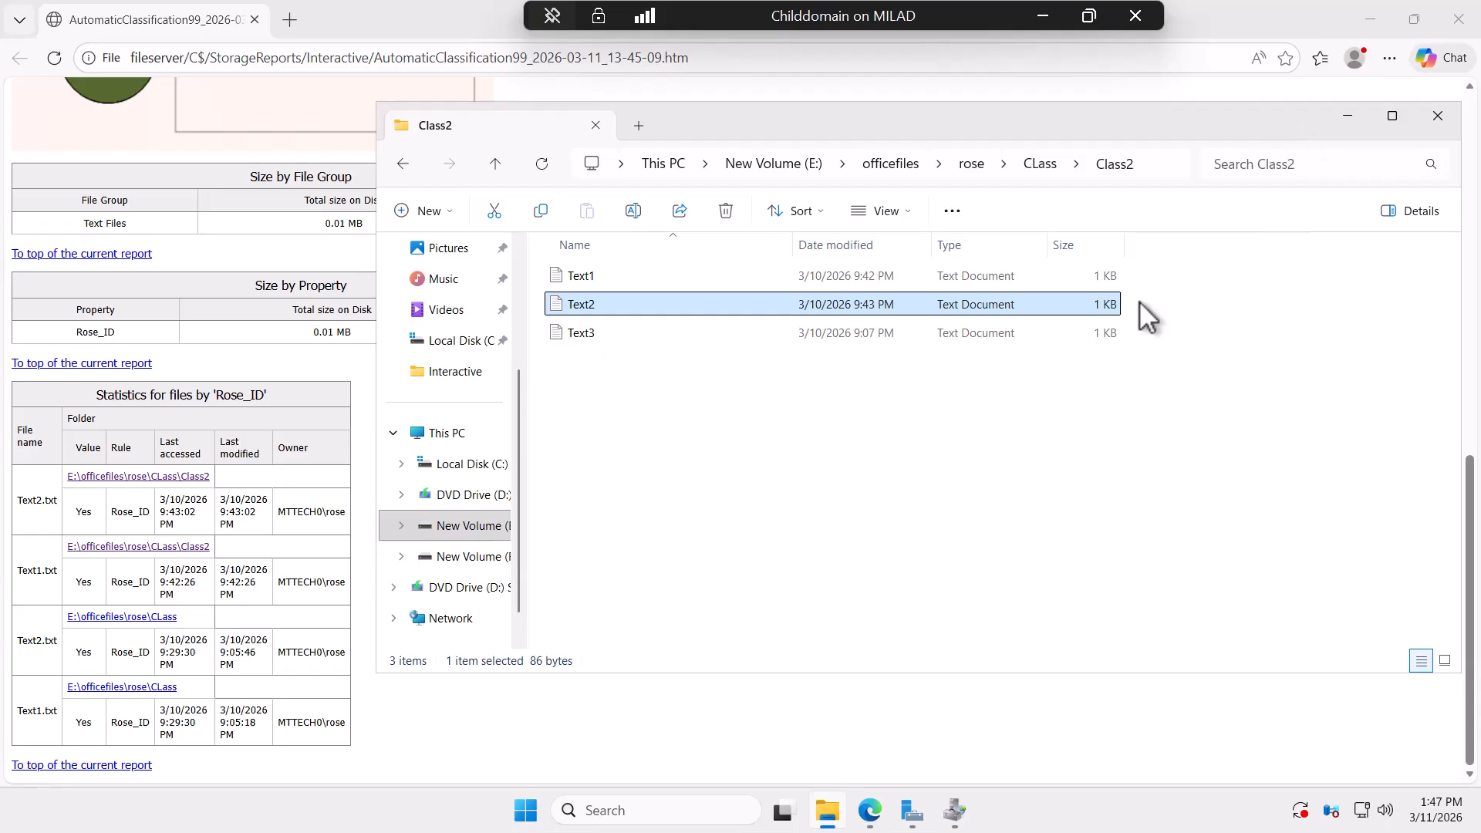
Check Text3 in the Class2 folder for the word Rose, and close the file, the folder window and the report
double_click(575, 330)
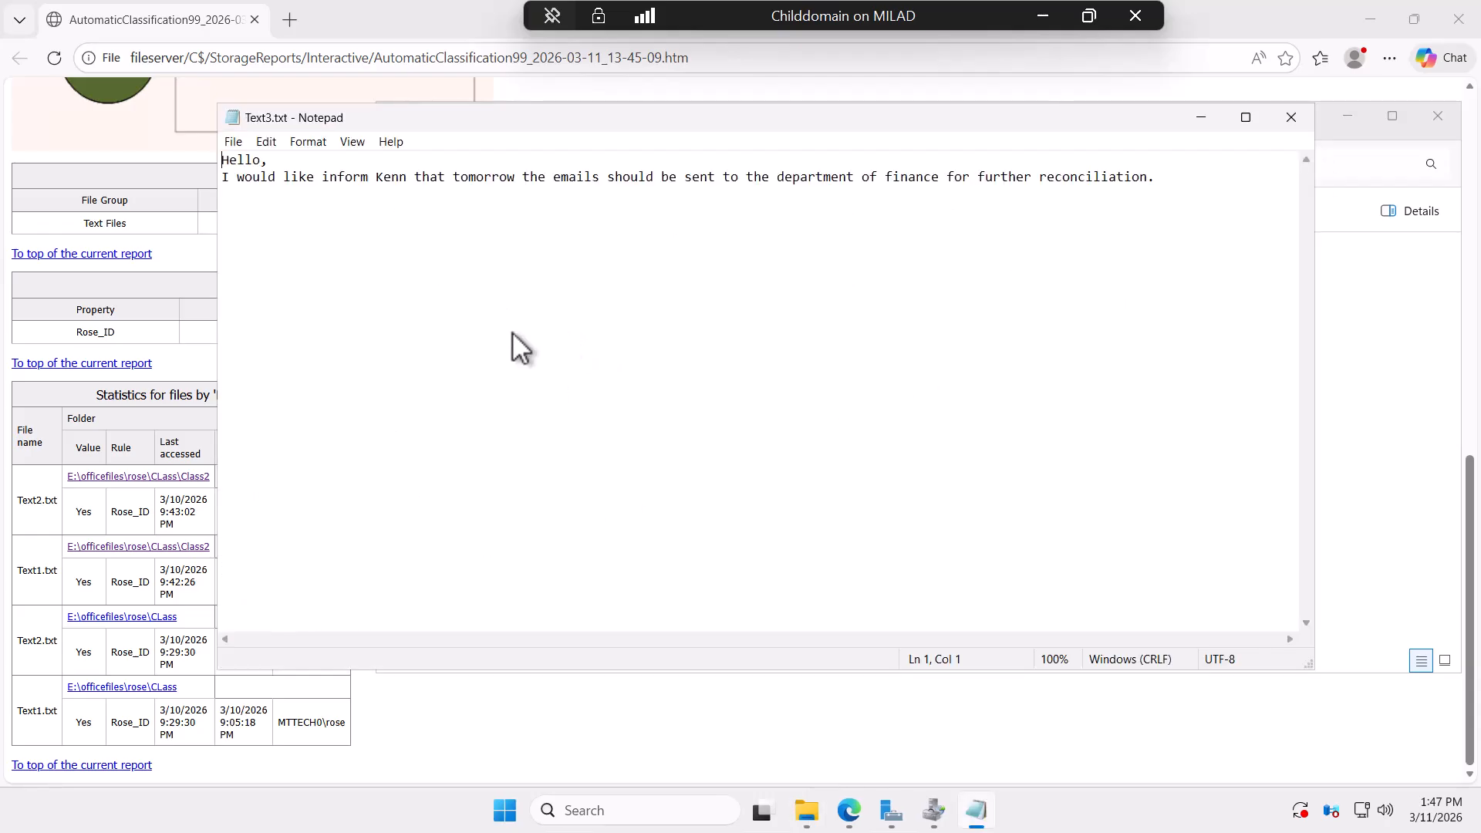
left_click(1297, 124)
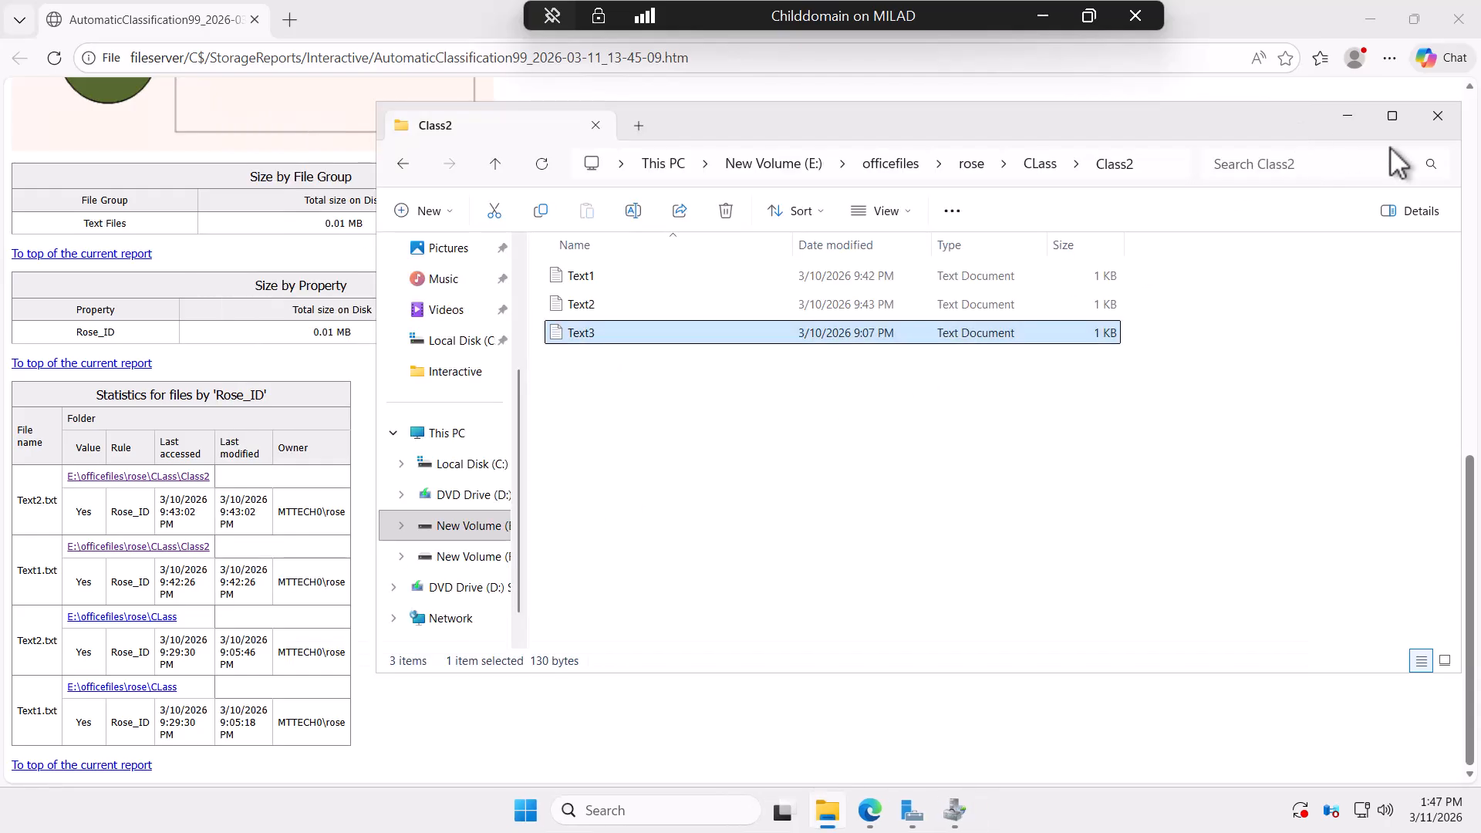
left_click(1439, 117)
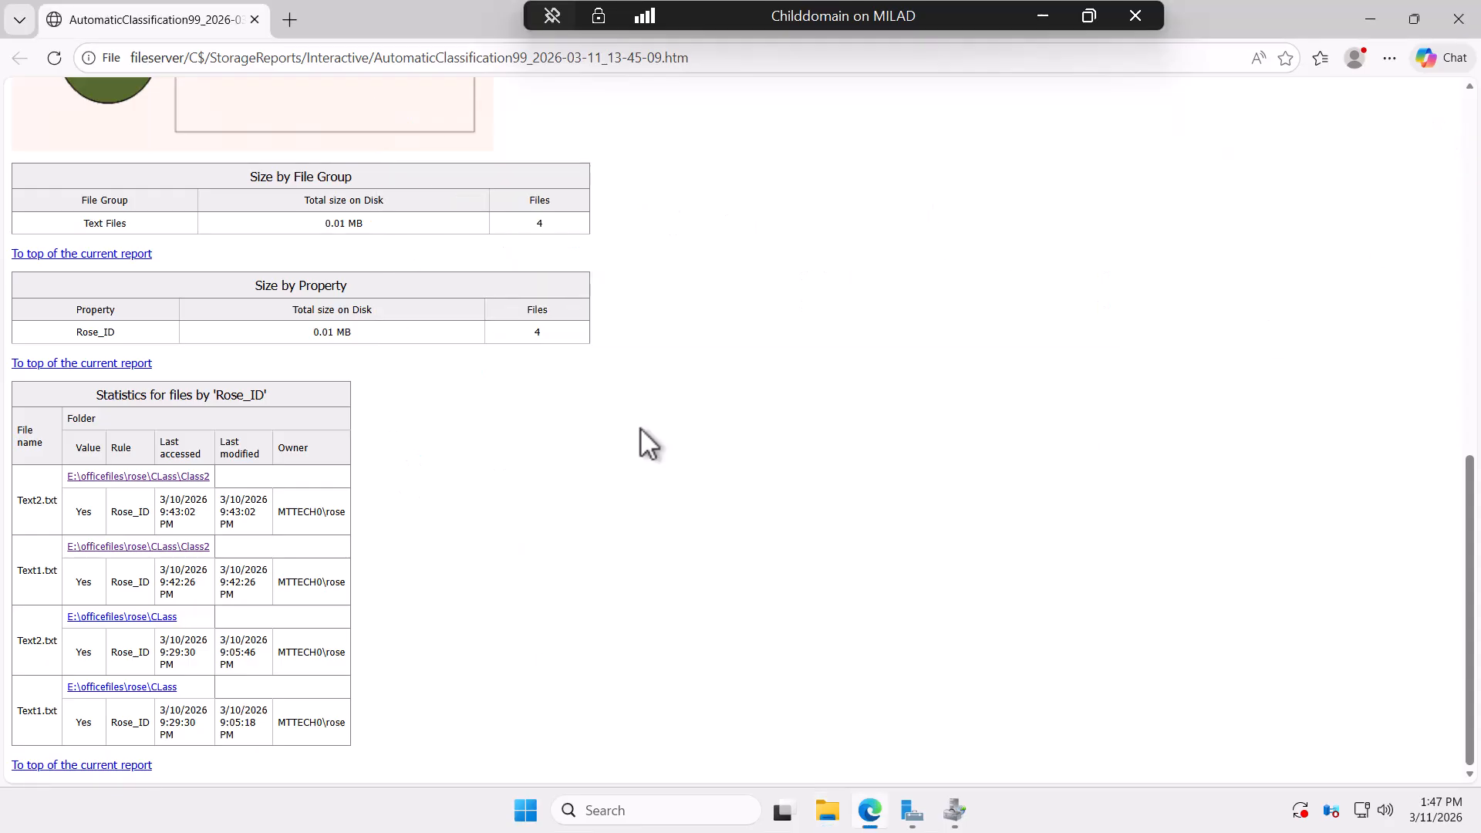
left_click(1460, 24)
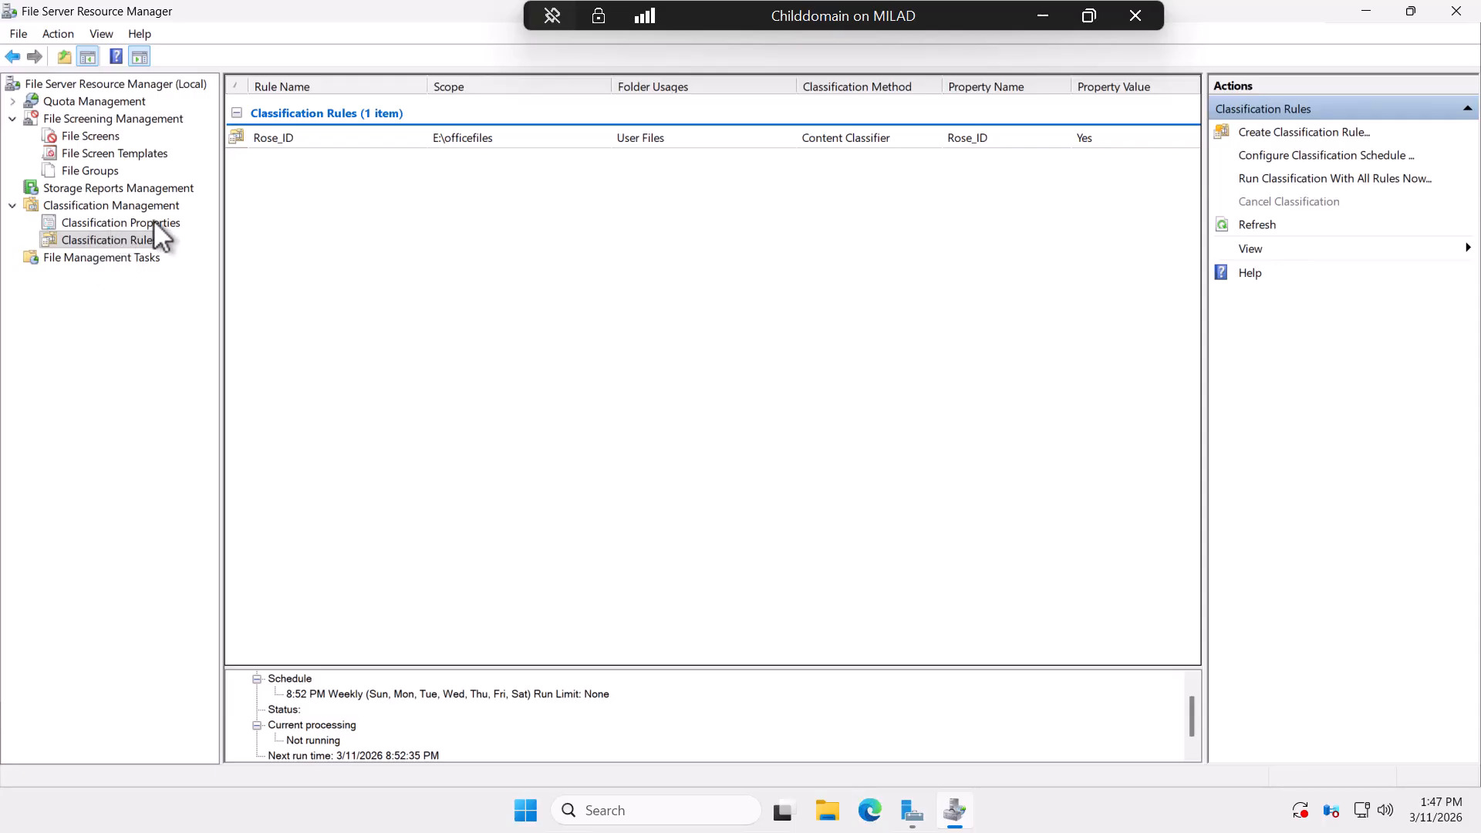
Start a new file management task in File Server Resource Manager and name it Rose_ID
left_click(108, 258)
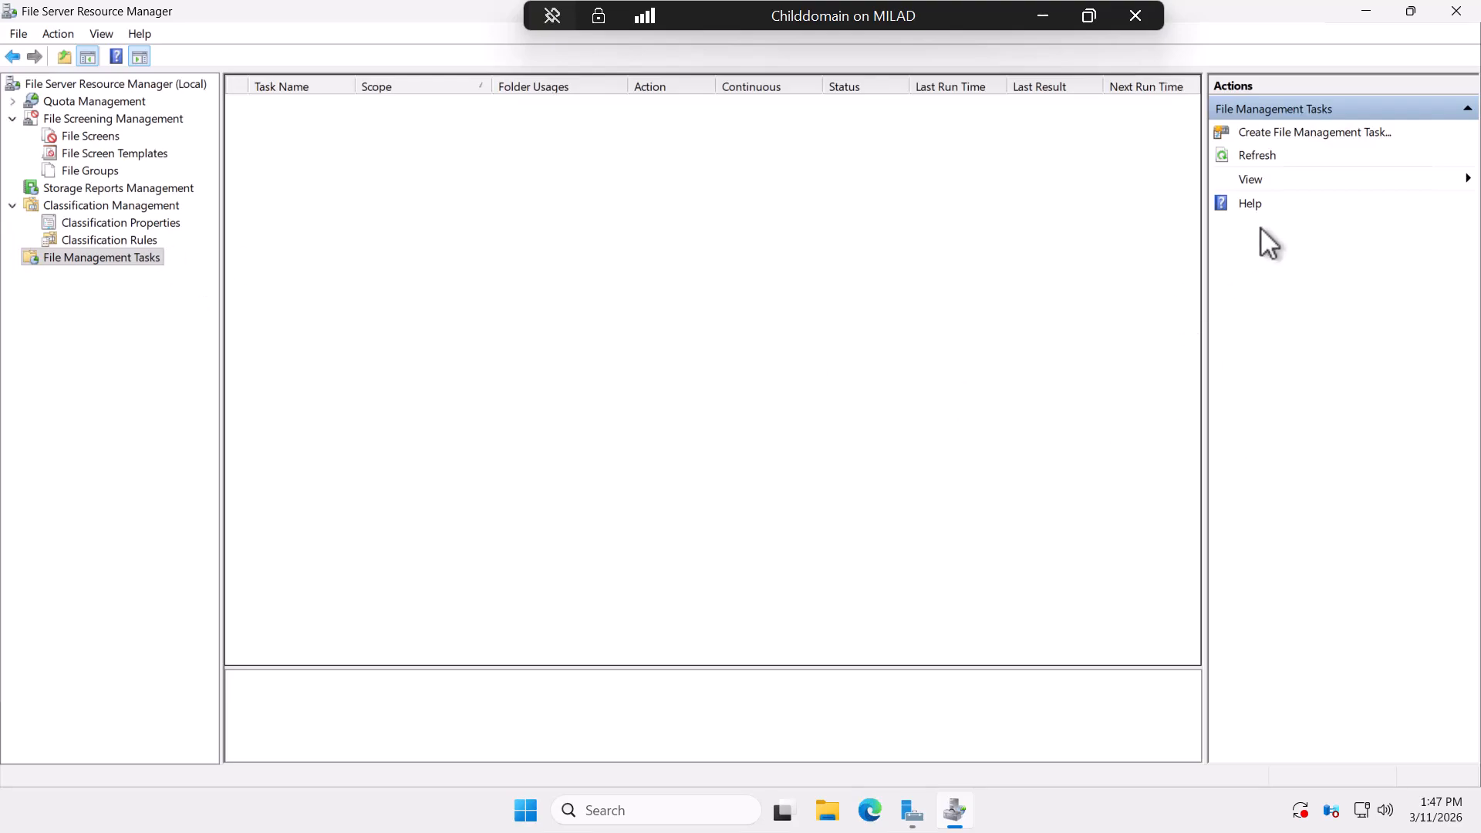
left_click(1306, 132)
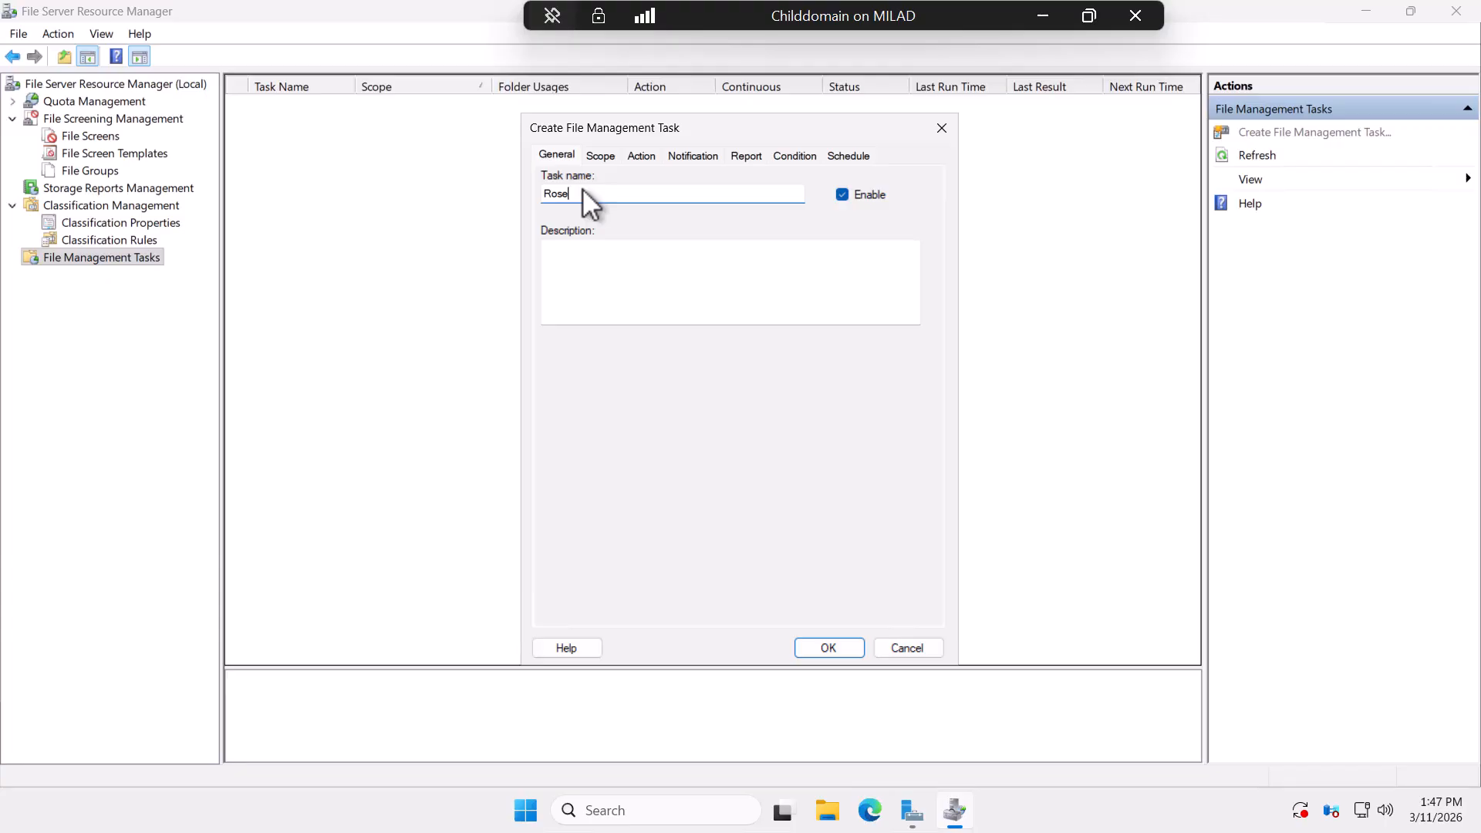
type("ID")
Enter the task description "I want to remove the files which have Rose's names into a separate folder"
left_click(609, 267)
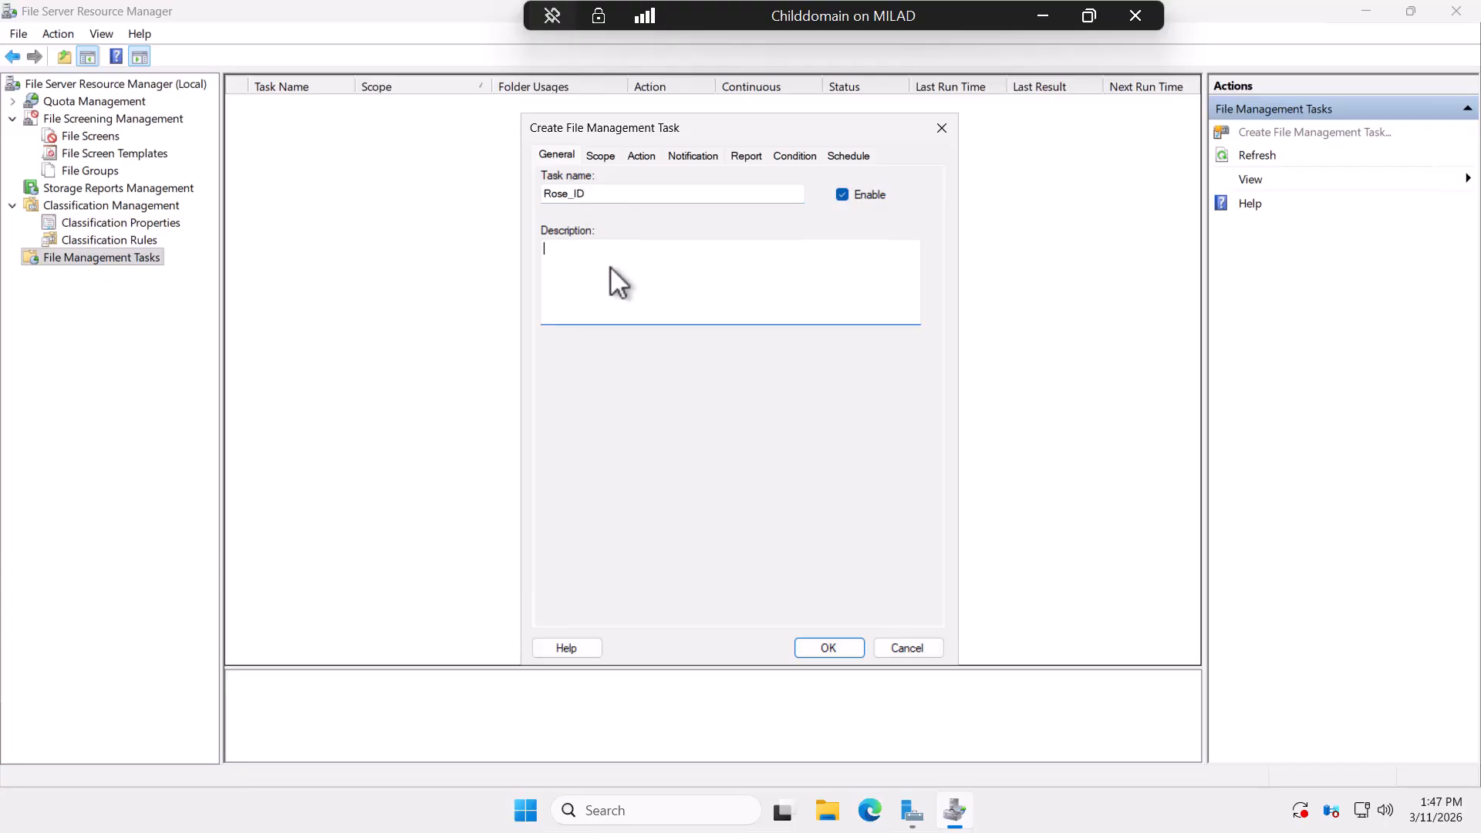
type("I want to remove the files which have rose")
key("BackSpace")
key("BackSpace")
key("BackSpace")
key("BackSpace")
type("Rose's ")
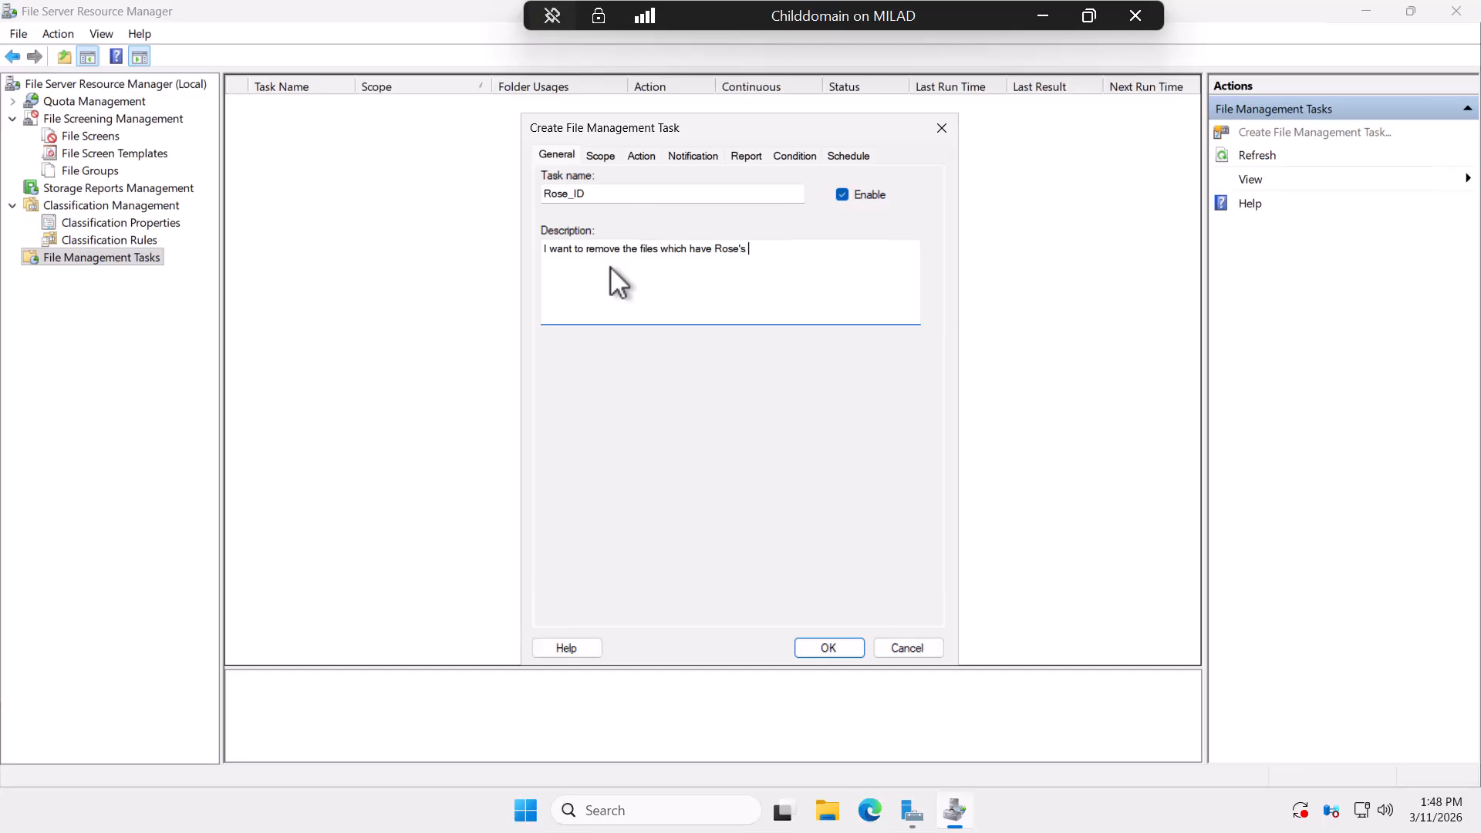
type("names into a separate folder")
Set the task's scope to User Files and add the folder E:\officefiles
left_click(591, 154)
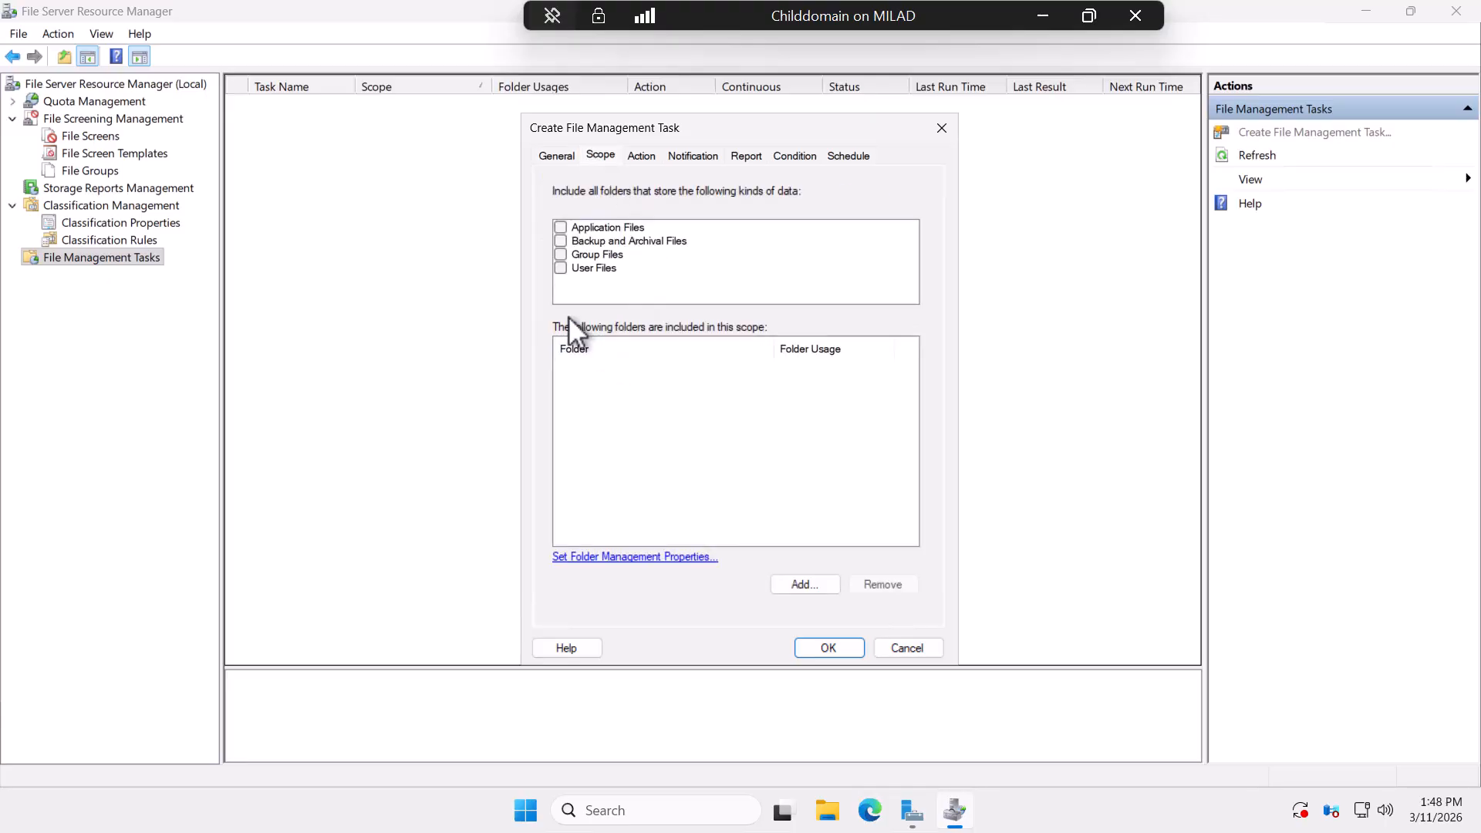
left_click(561, 268)
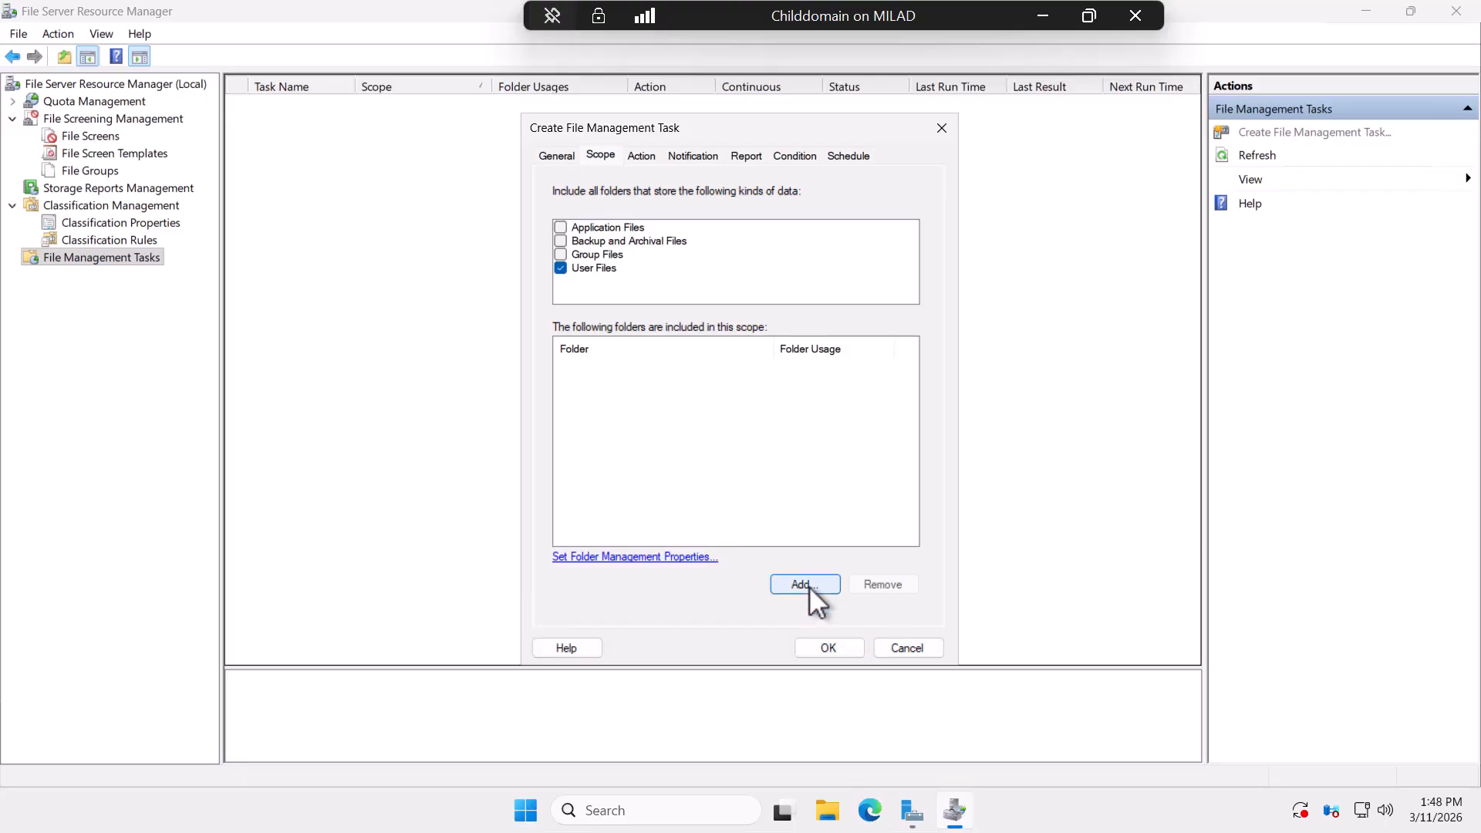
left_click(805, 586)
left_click(610, 363)
left_click(627, 382)
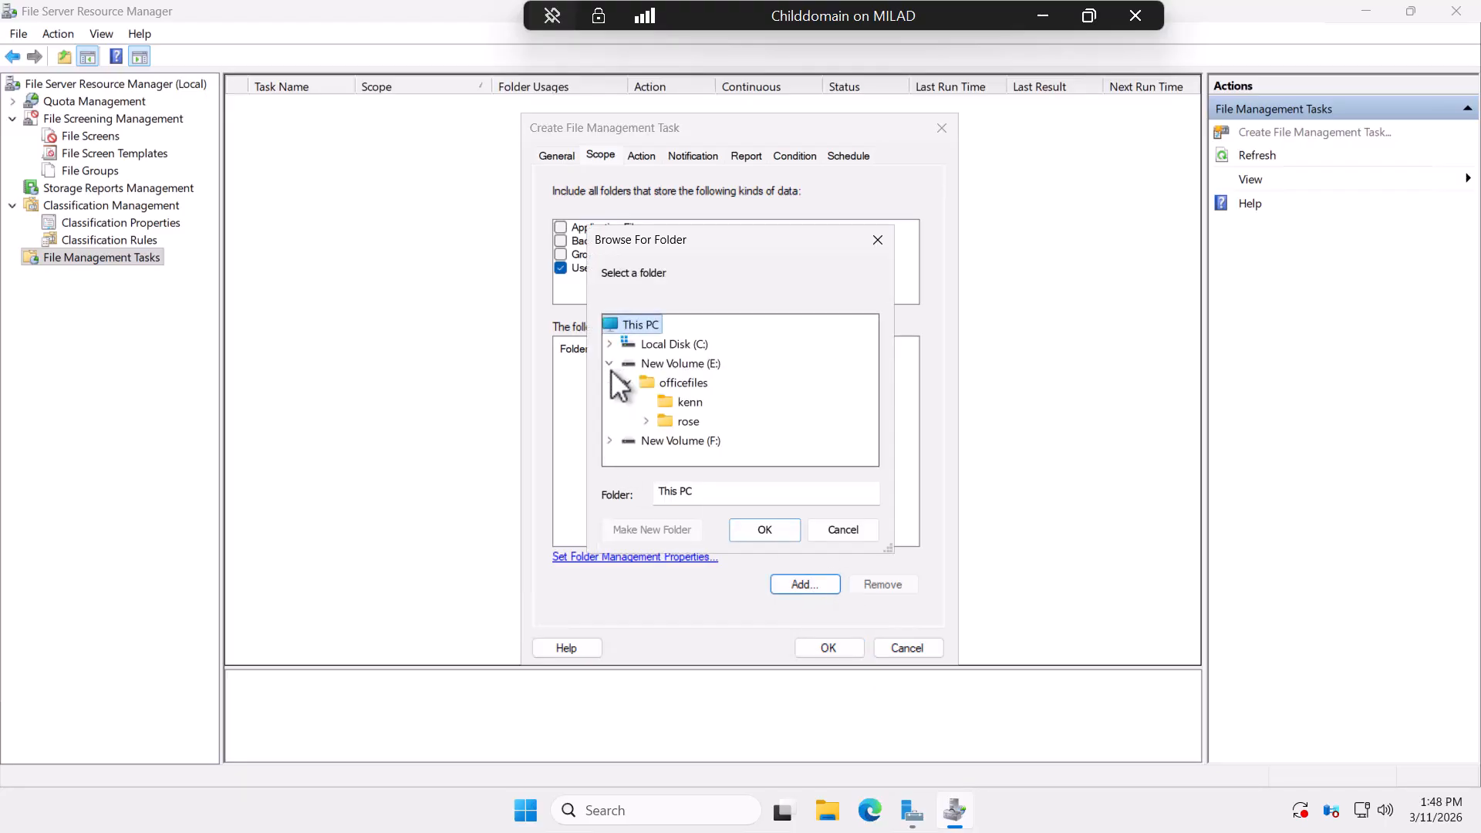
left_click(678, 383)
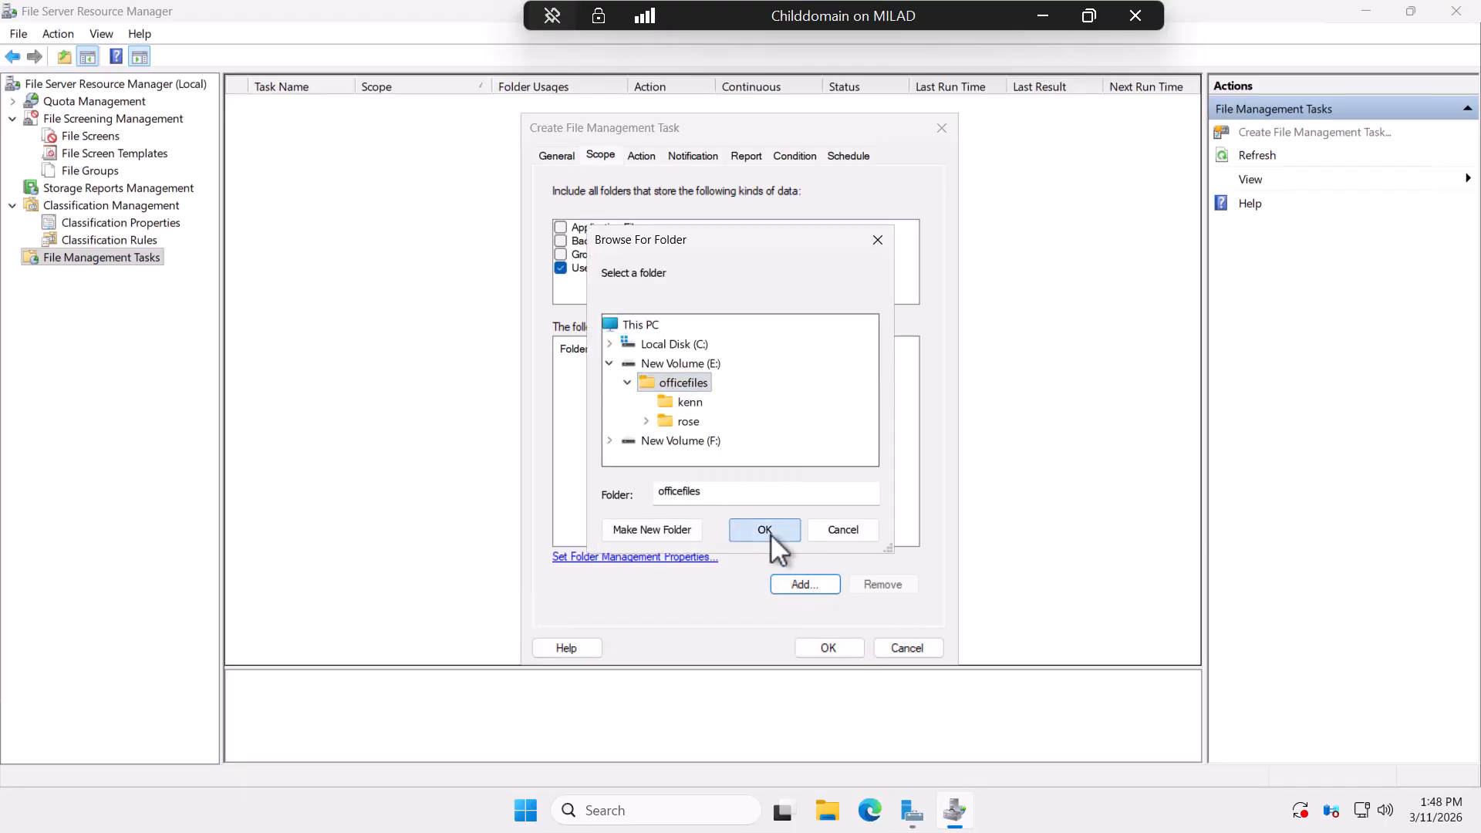
left_click(768, 532)
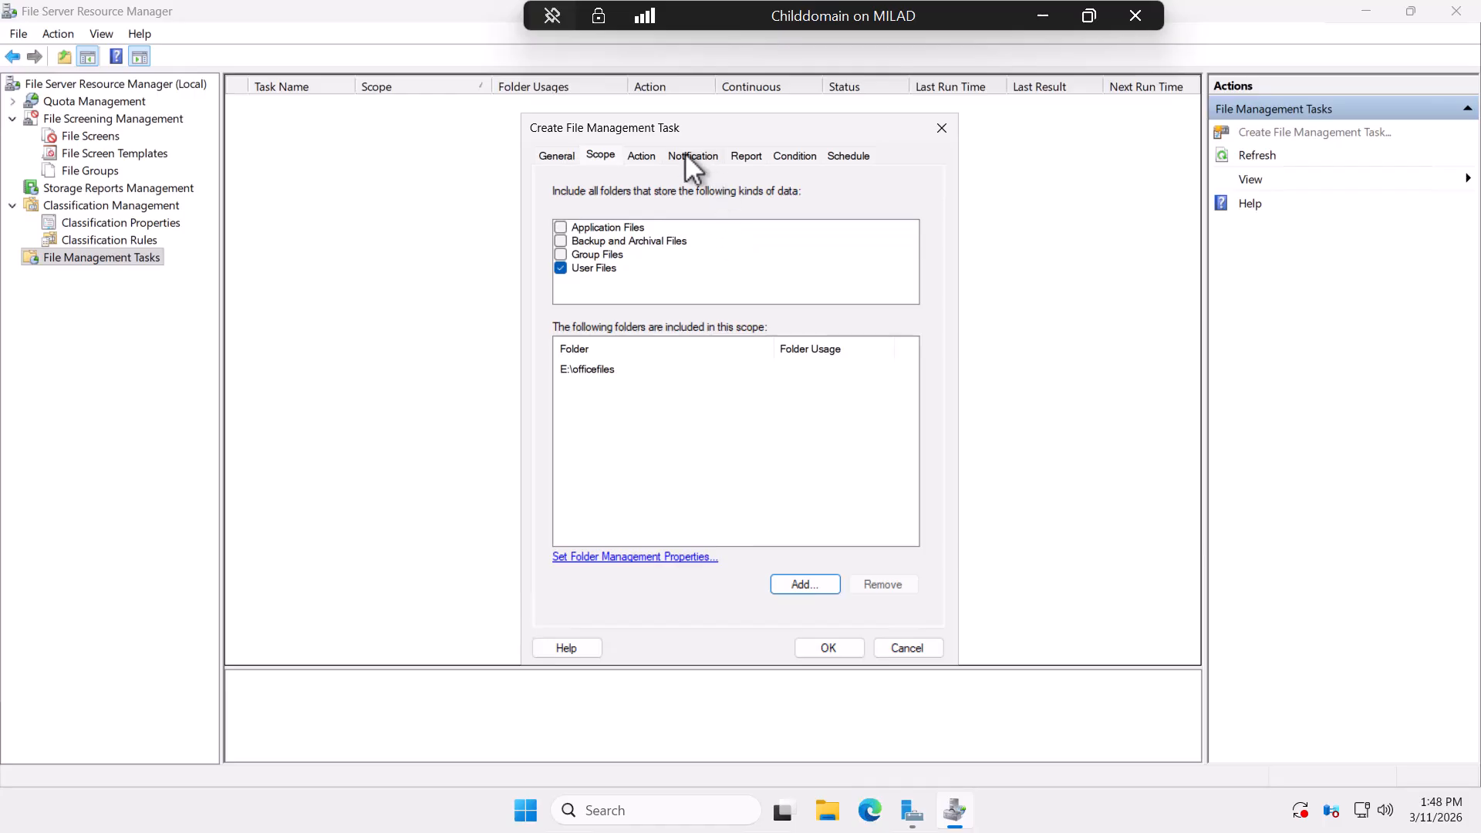
Set the task's action to File expiration, with a new folder named ExpiredfilesRose on the E: volume as the expiration directory
left_click(645, 155)
left_click(732, 182)
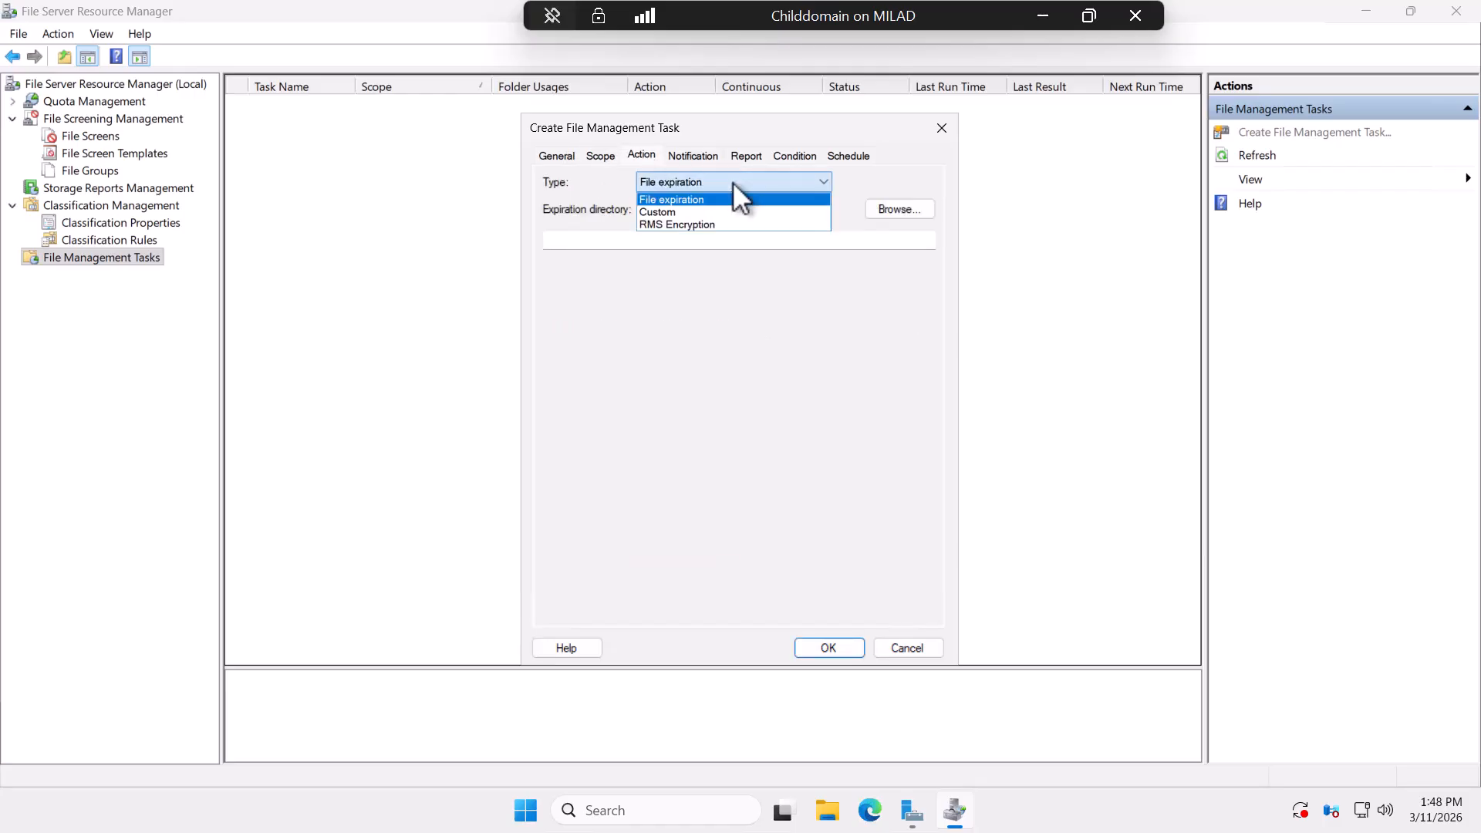
left_click(700, 198)
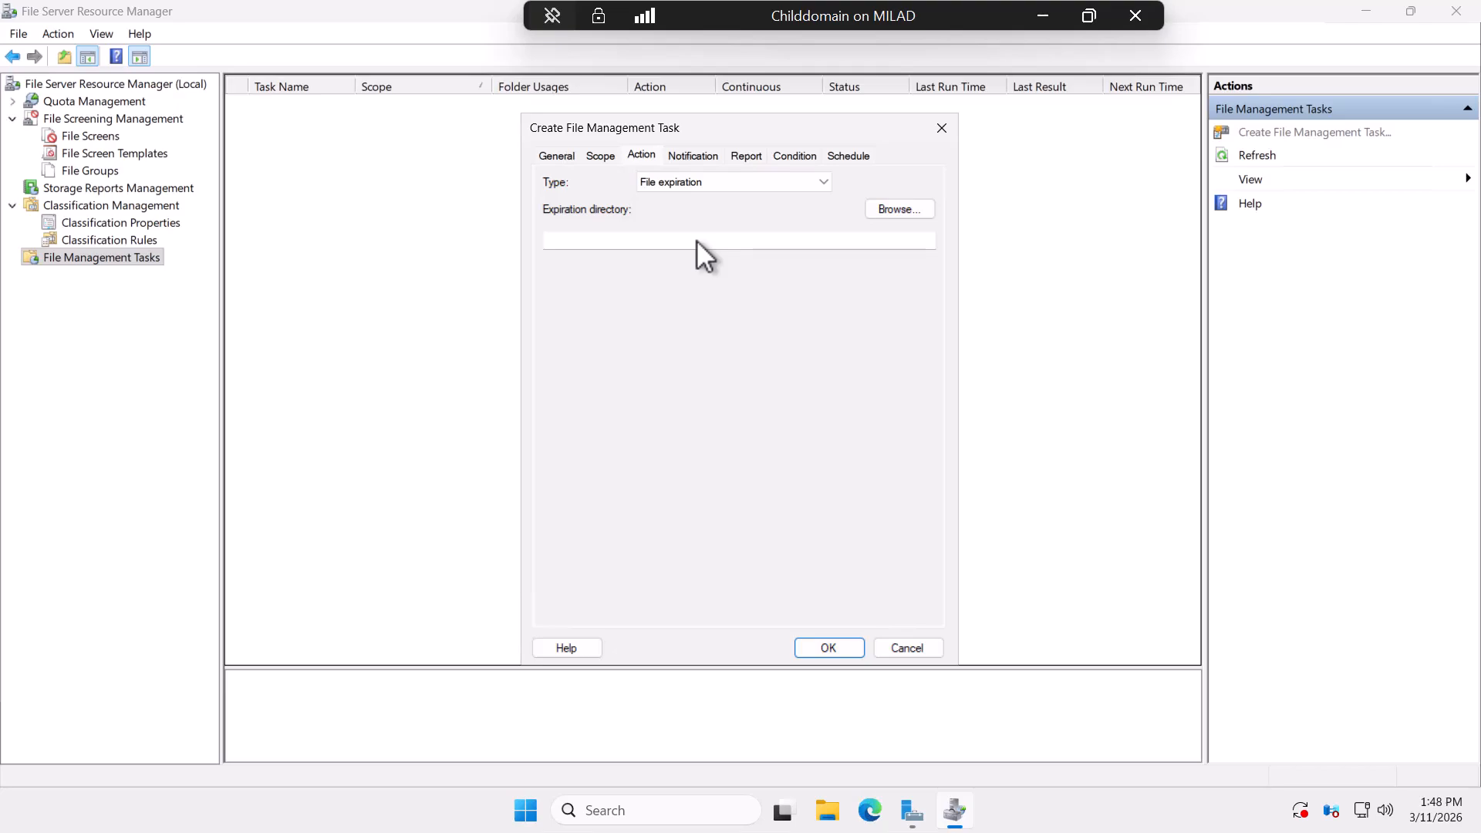
left_click(896, 208)
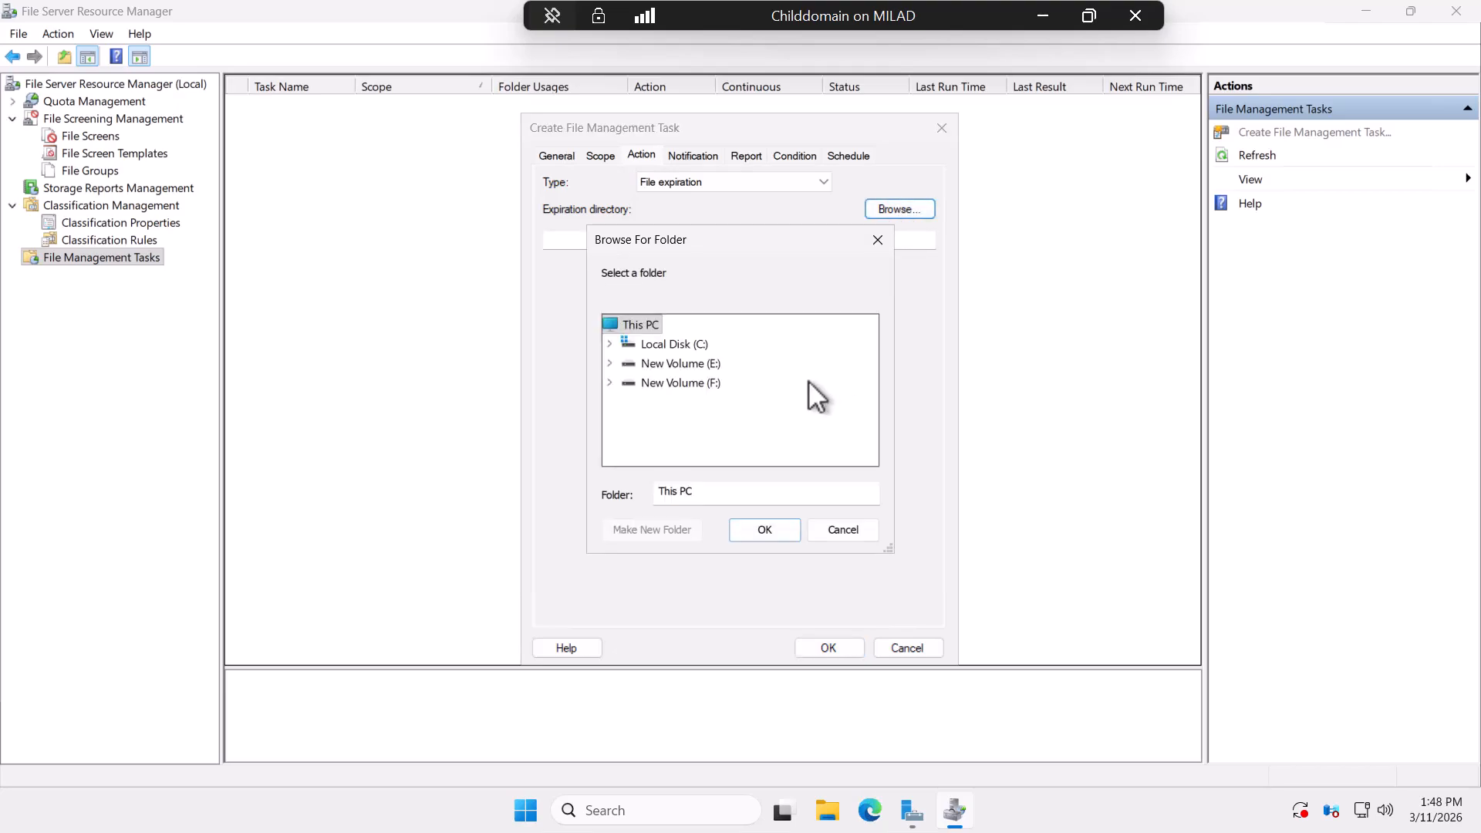
left_click(639, 362)
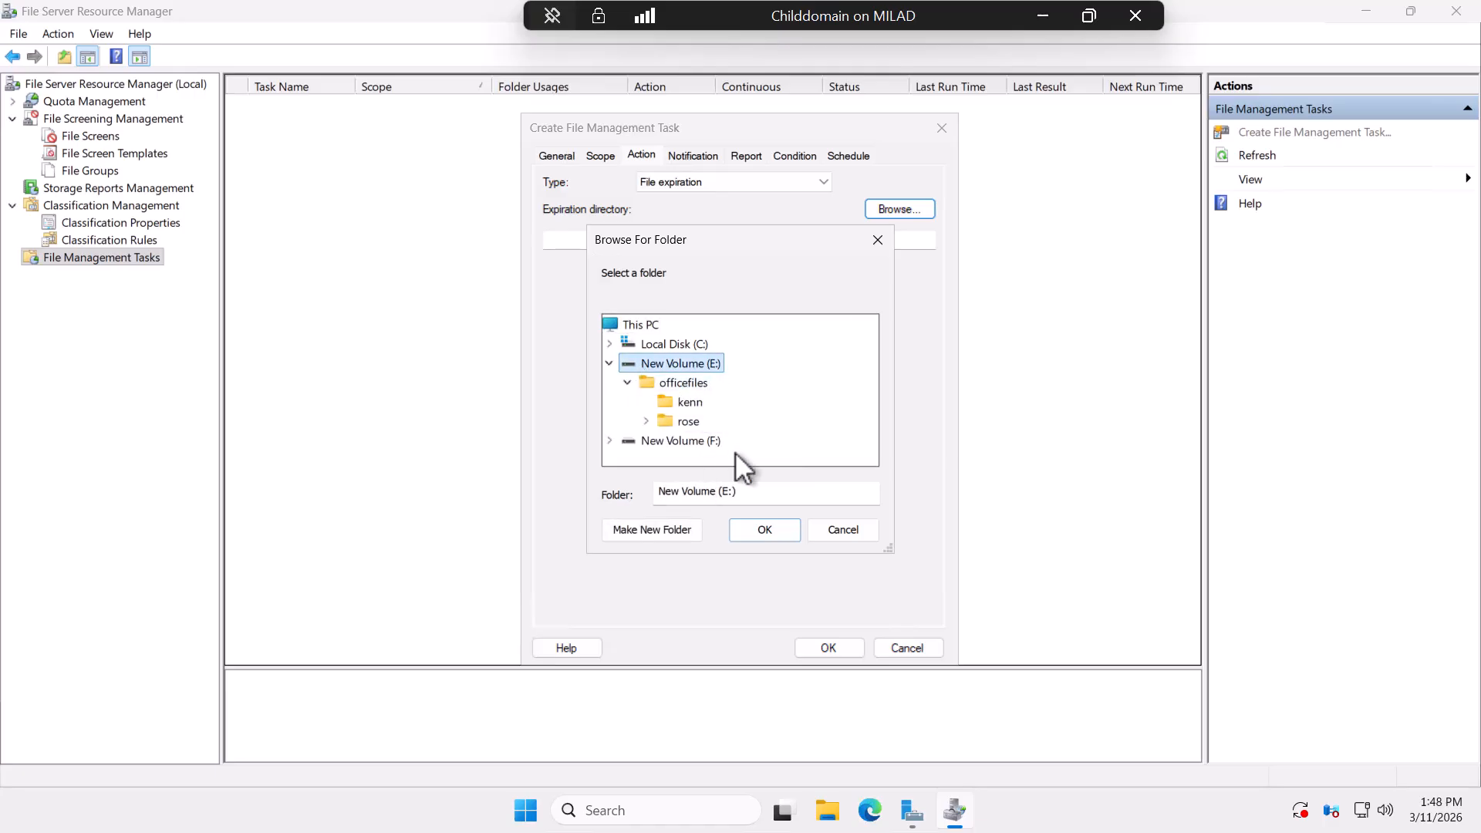
left_click(645, 530)
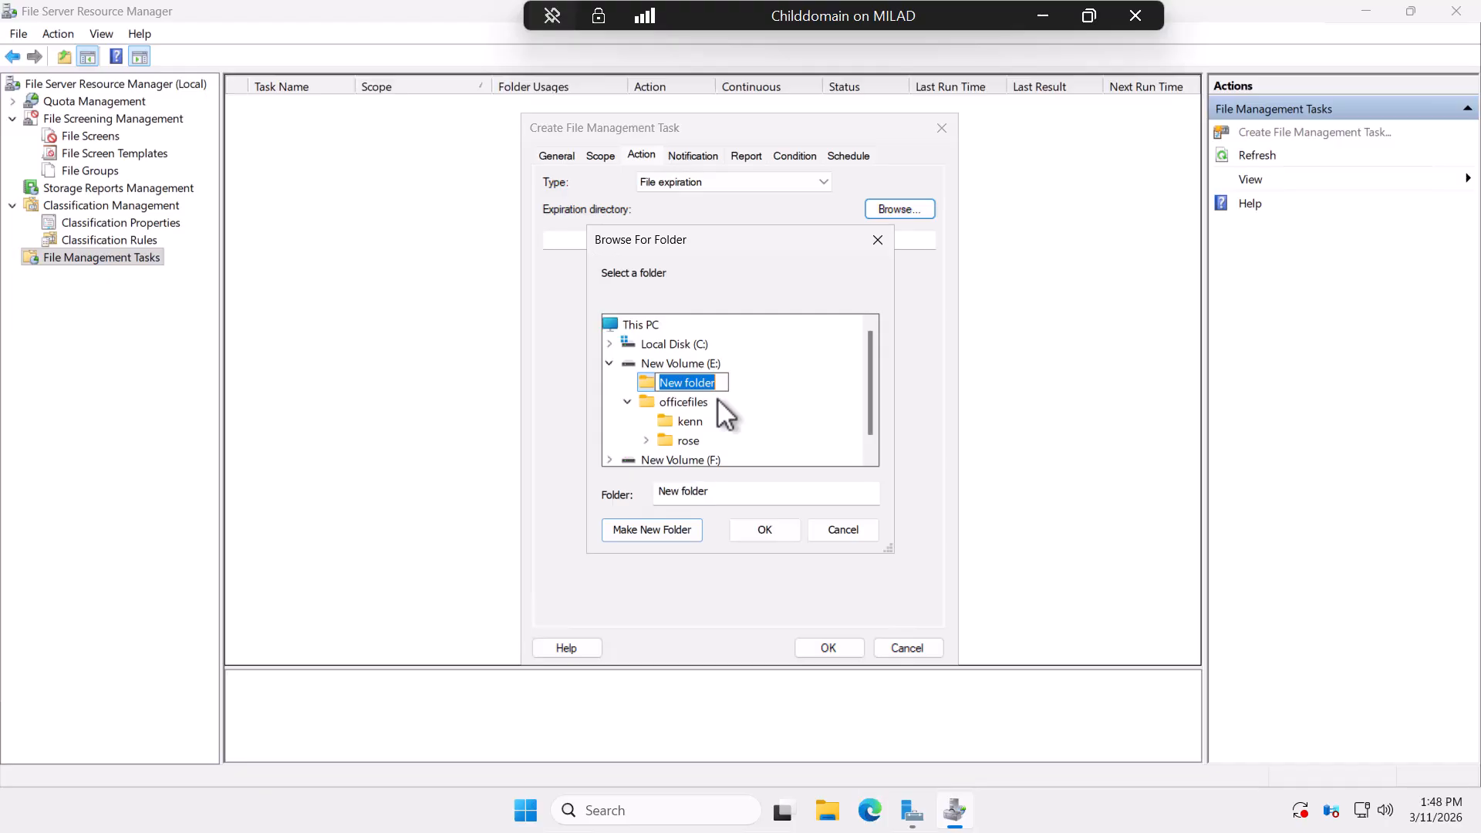
type("Ex")
type("dfilesRose")
key("Return")
left_click(748, 532)
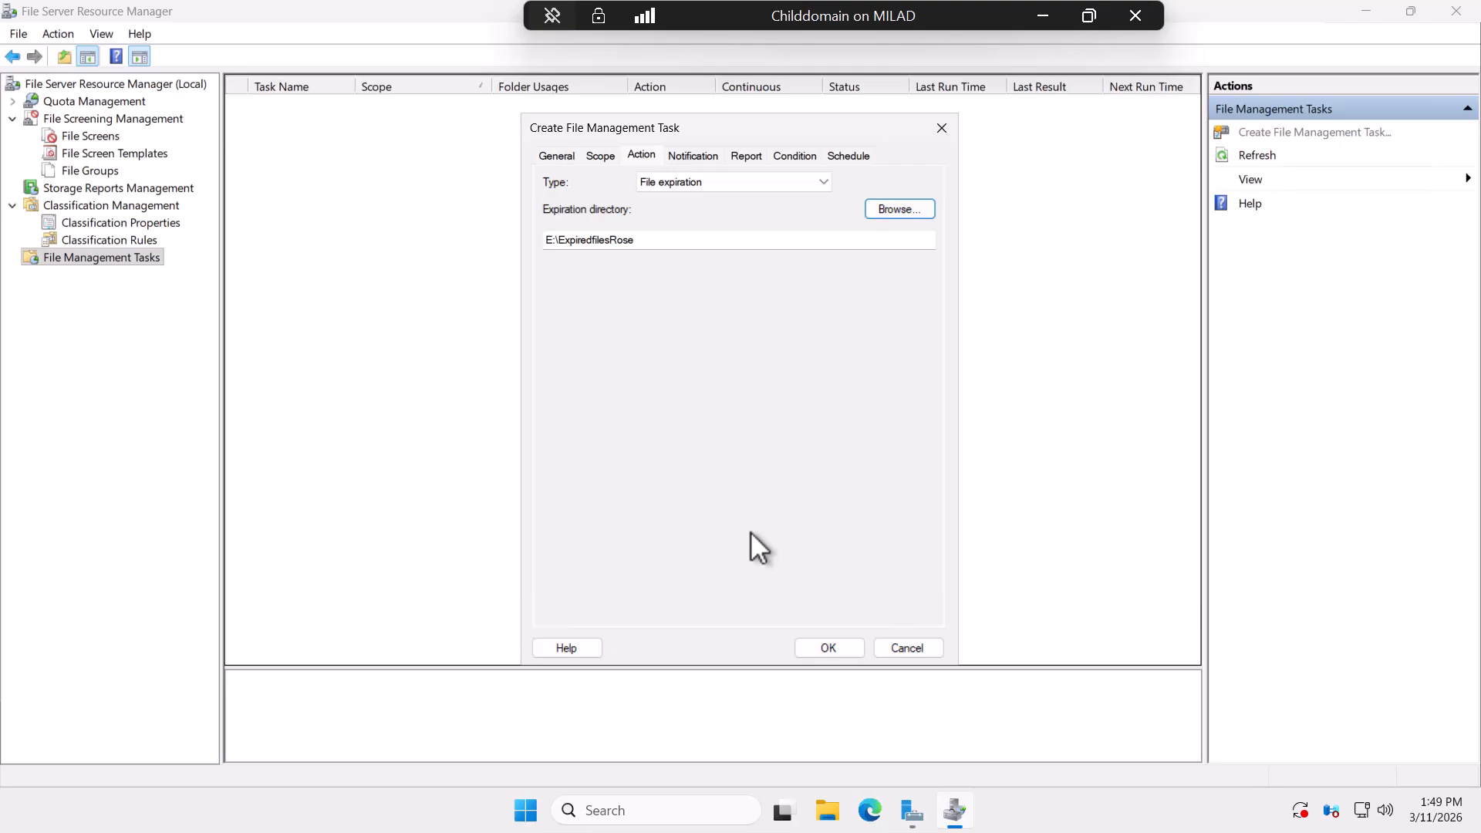
Review the notification and report settings, and add the property condition Rose_ID Equal Yes to the task
left_click(692, 159)
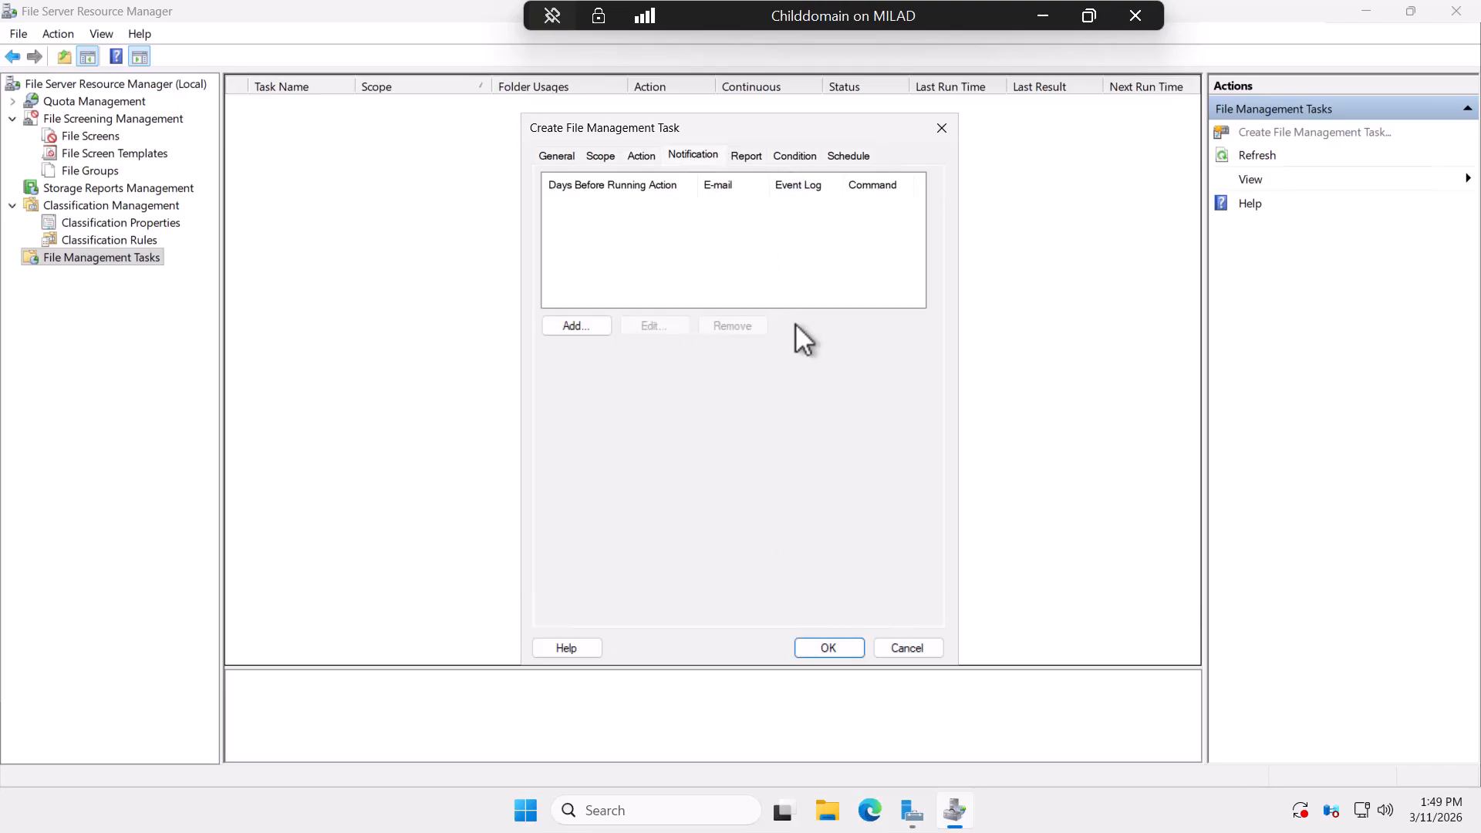
left_click(746, 156)
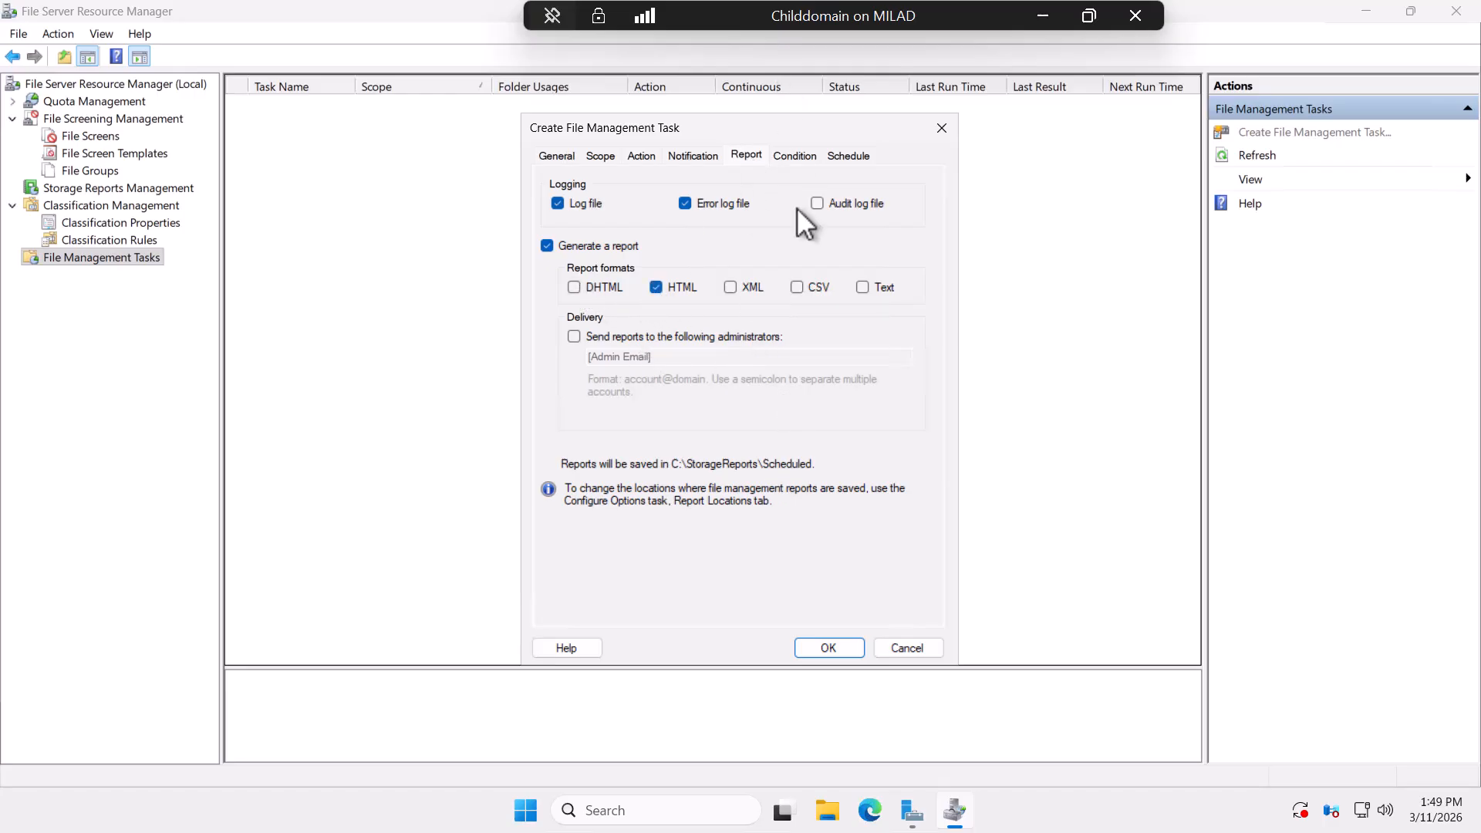
left_click(790, 156)
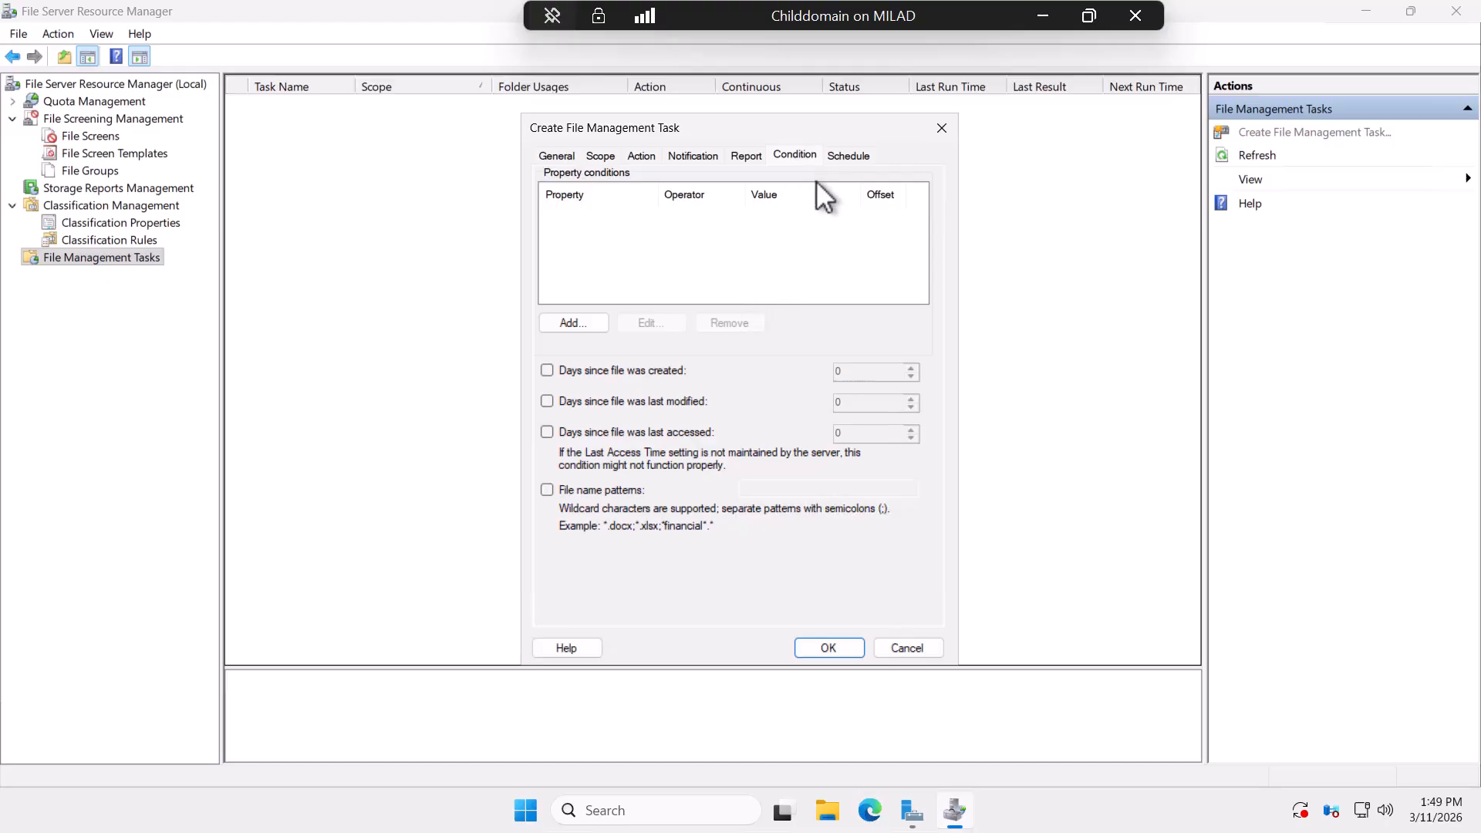
left_click(571, 322)
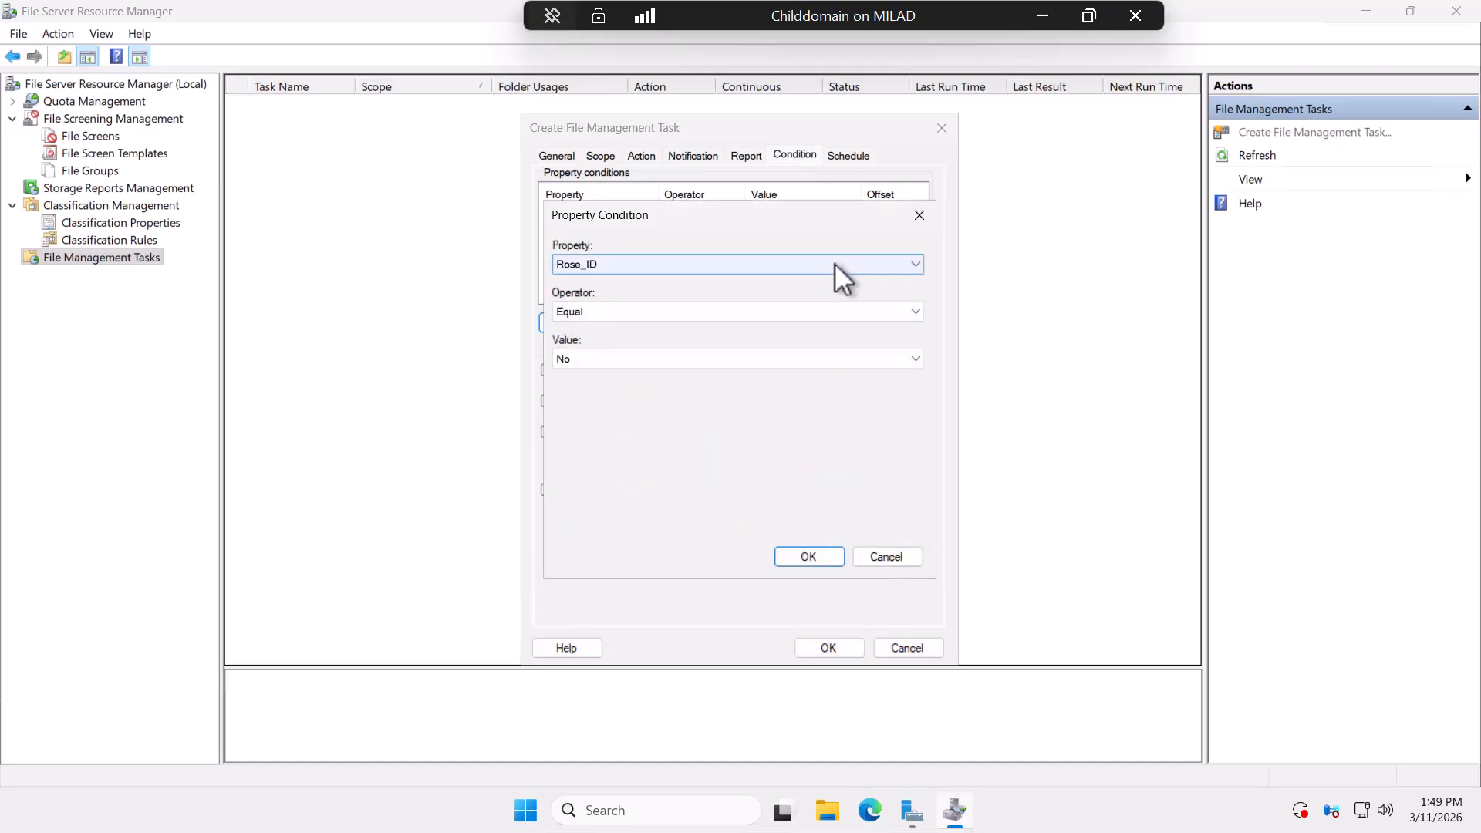
left_click(835, 264)
left_click(724, 282)
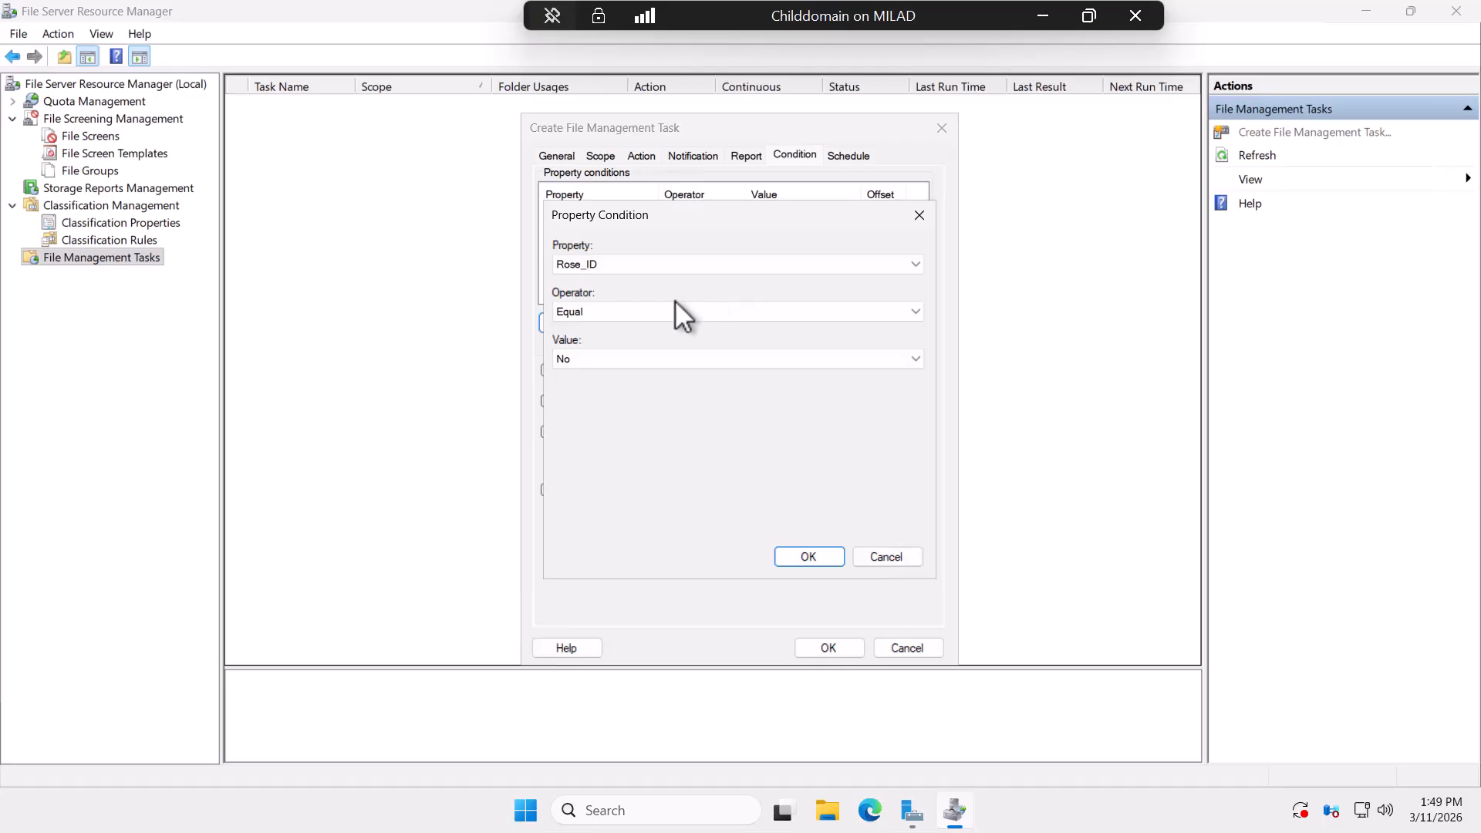
left_click(599, 359)
left_click(583, 377)
left_click(816, 557)
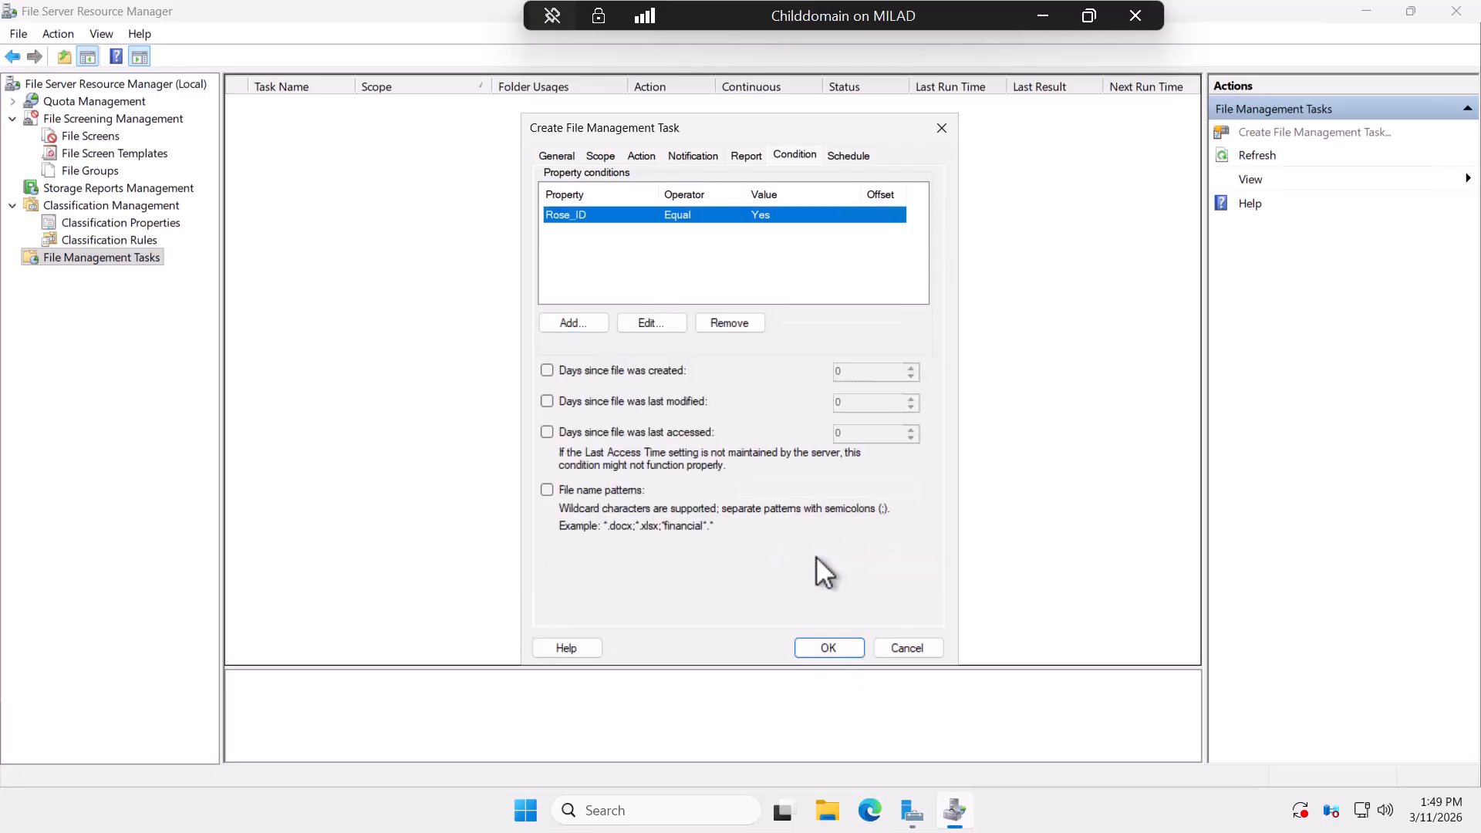
Set the task to run continuously on new files and create it
left_click(846, 154)
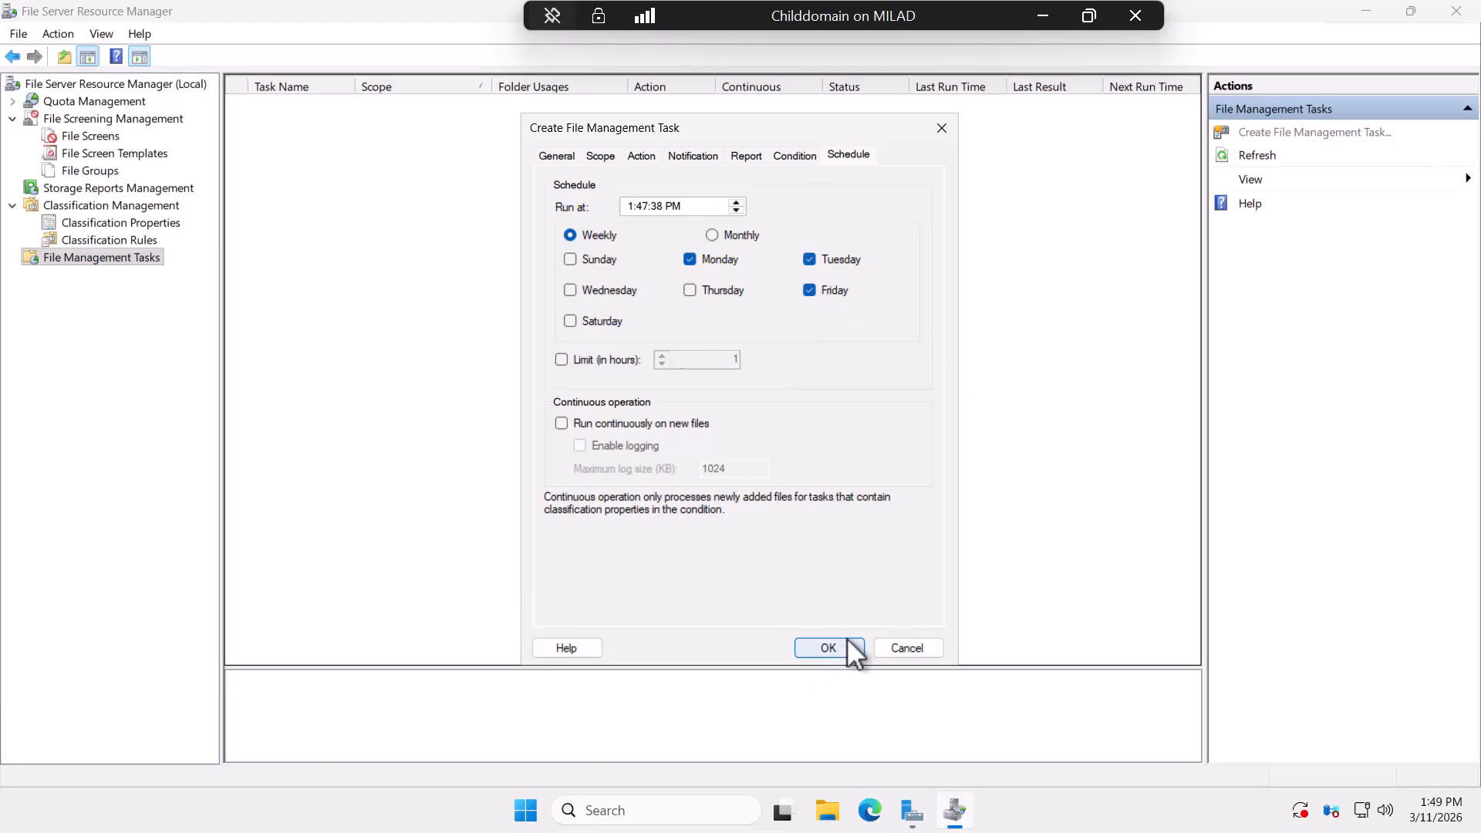
left_click(561, 423)
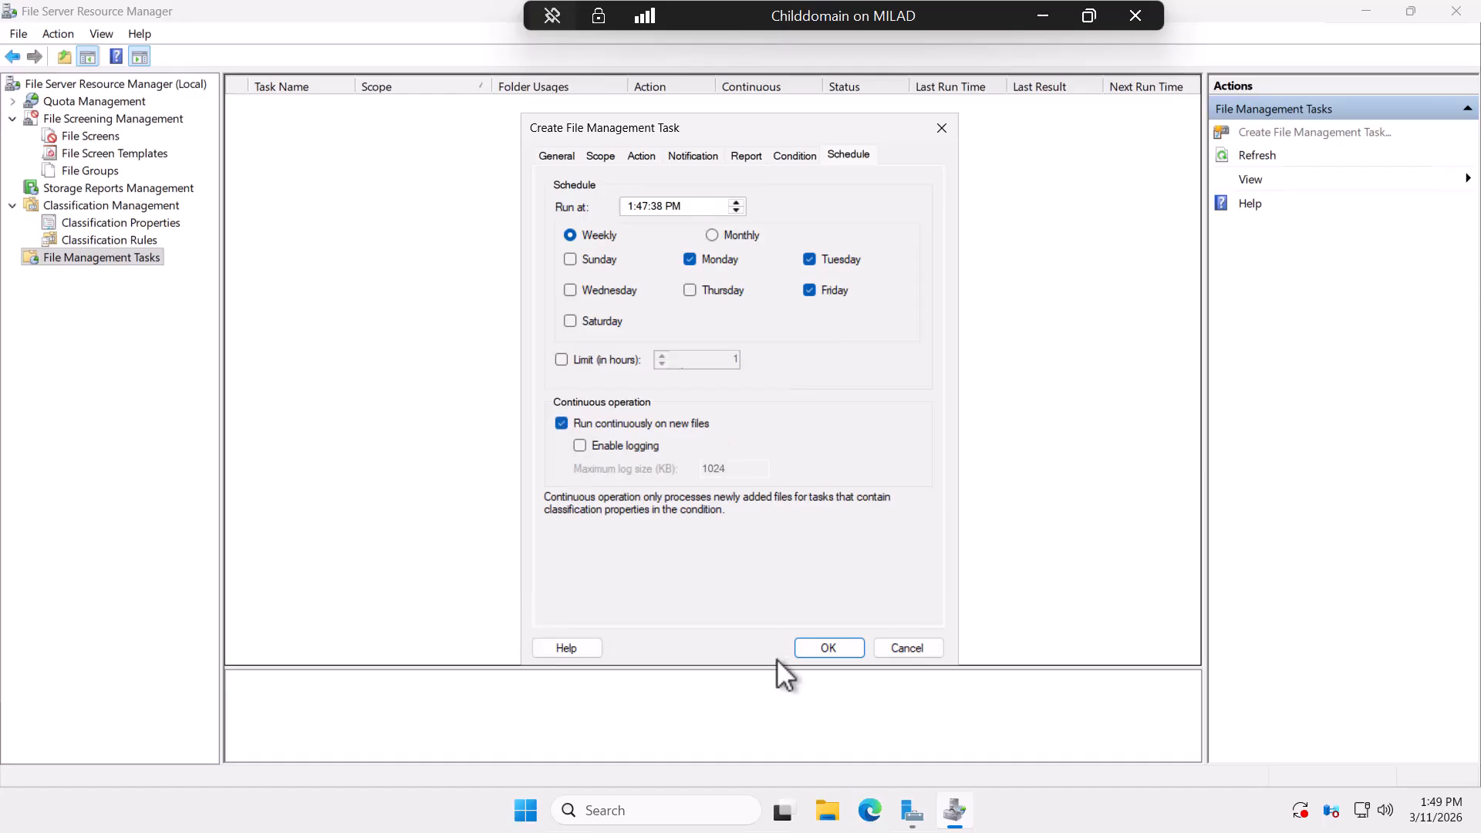
left_click(829, 647)
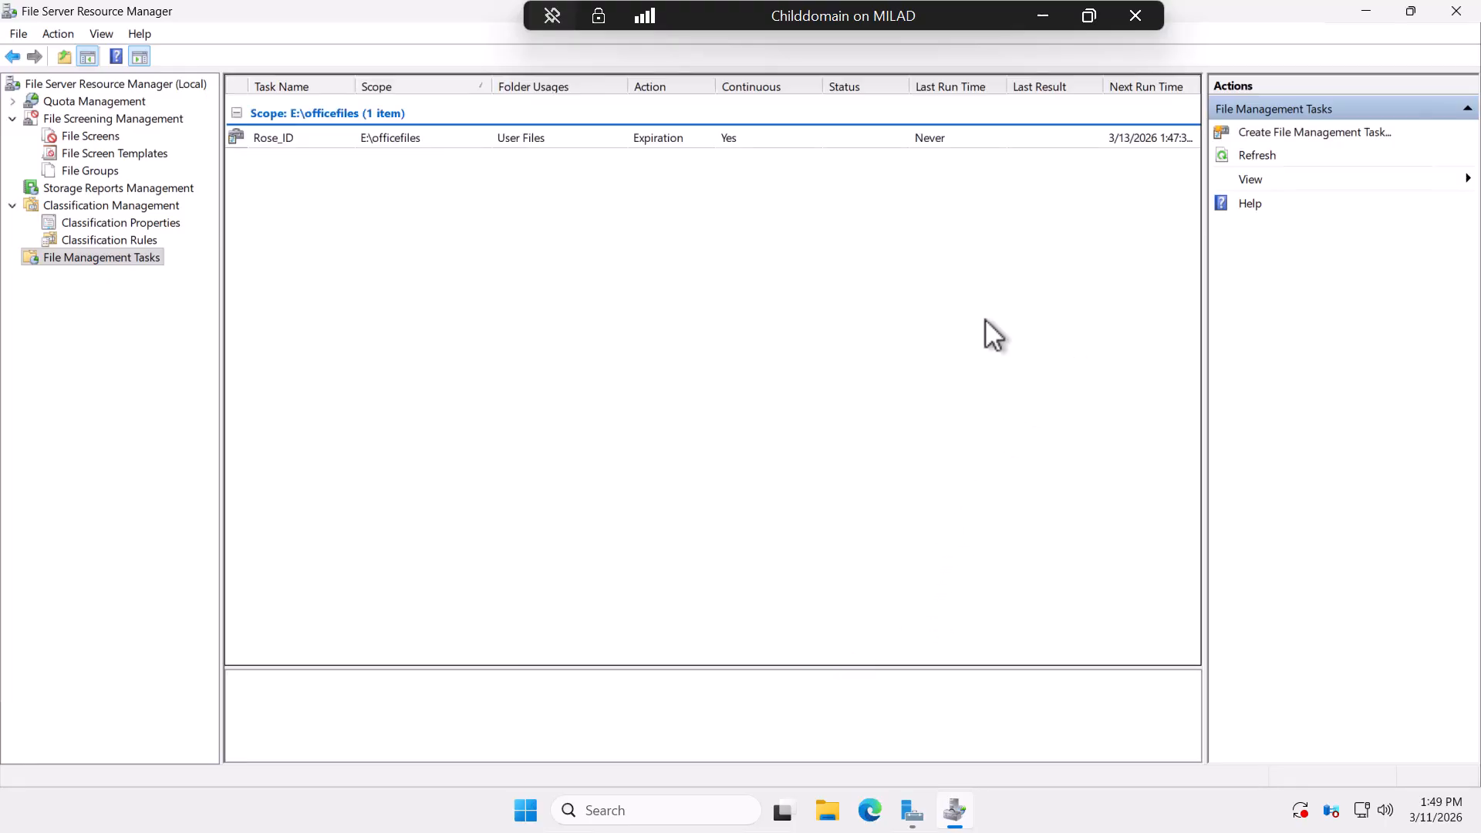
Run the Rose_ID file management task immediately, with the option to wait for the task to complete
left_click(506, 142)
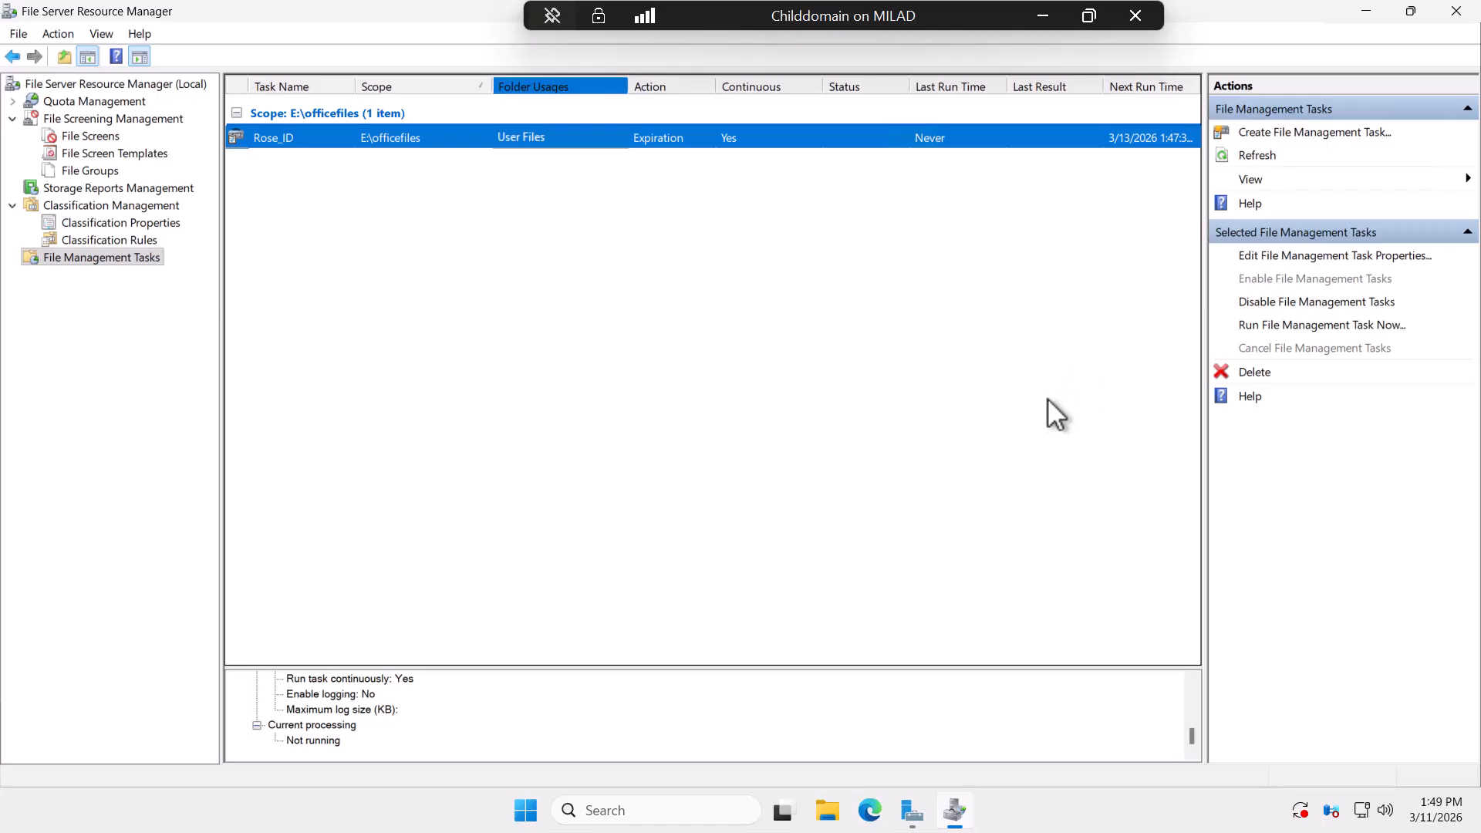
left_click(1295, 327)
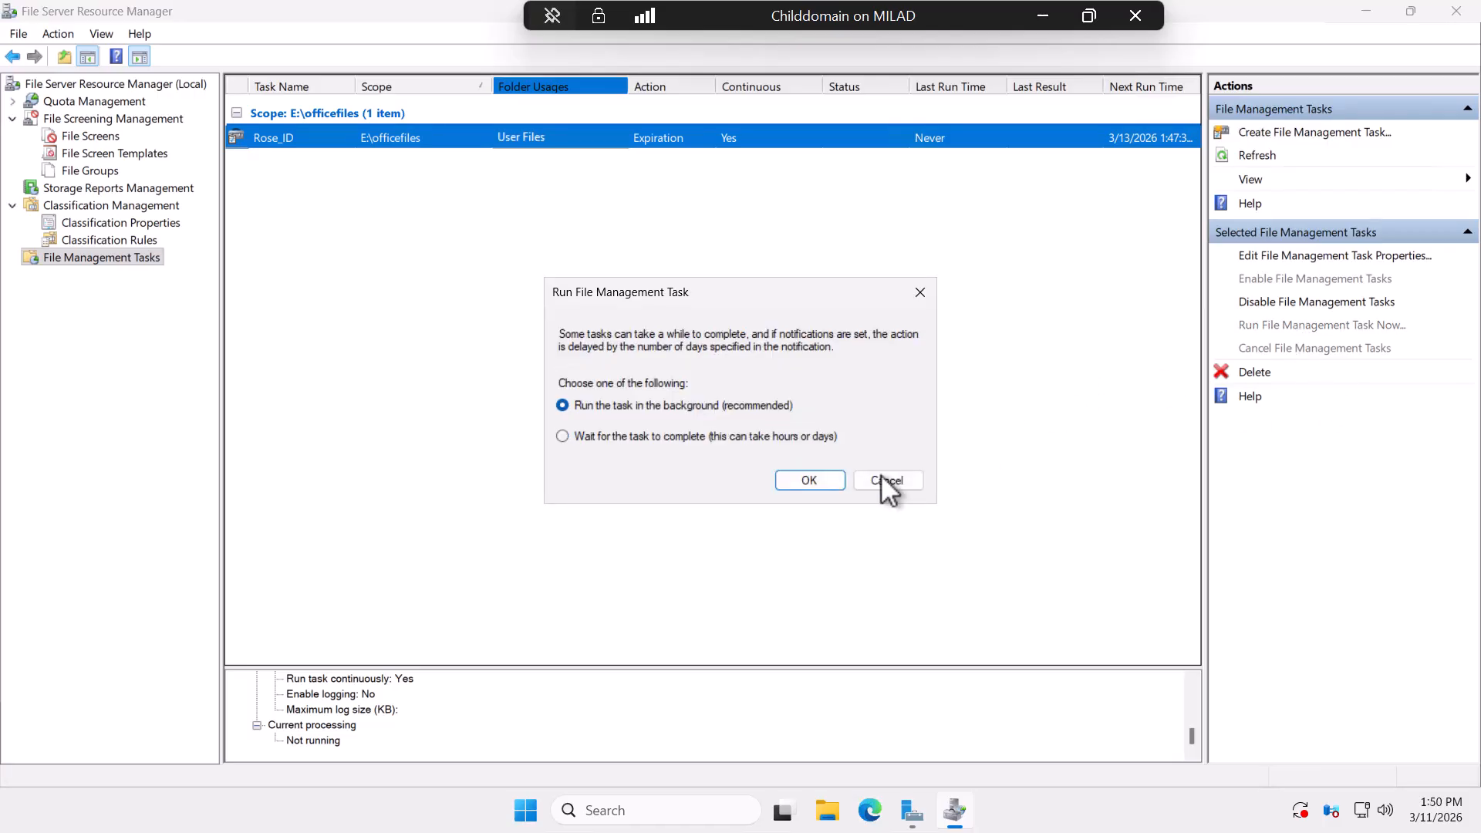
left_click(637, 438)
left_click(809, 481)
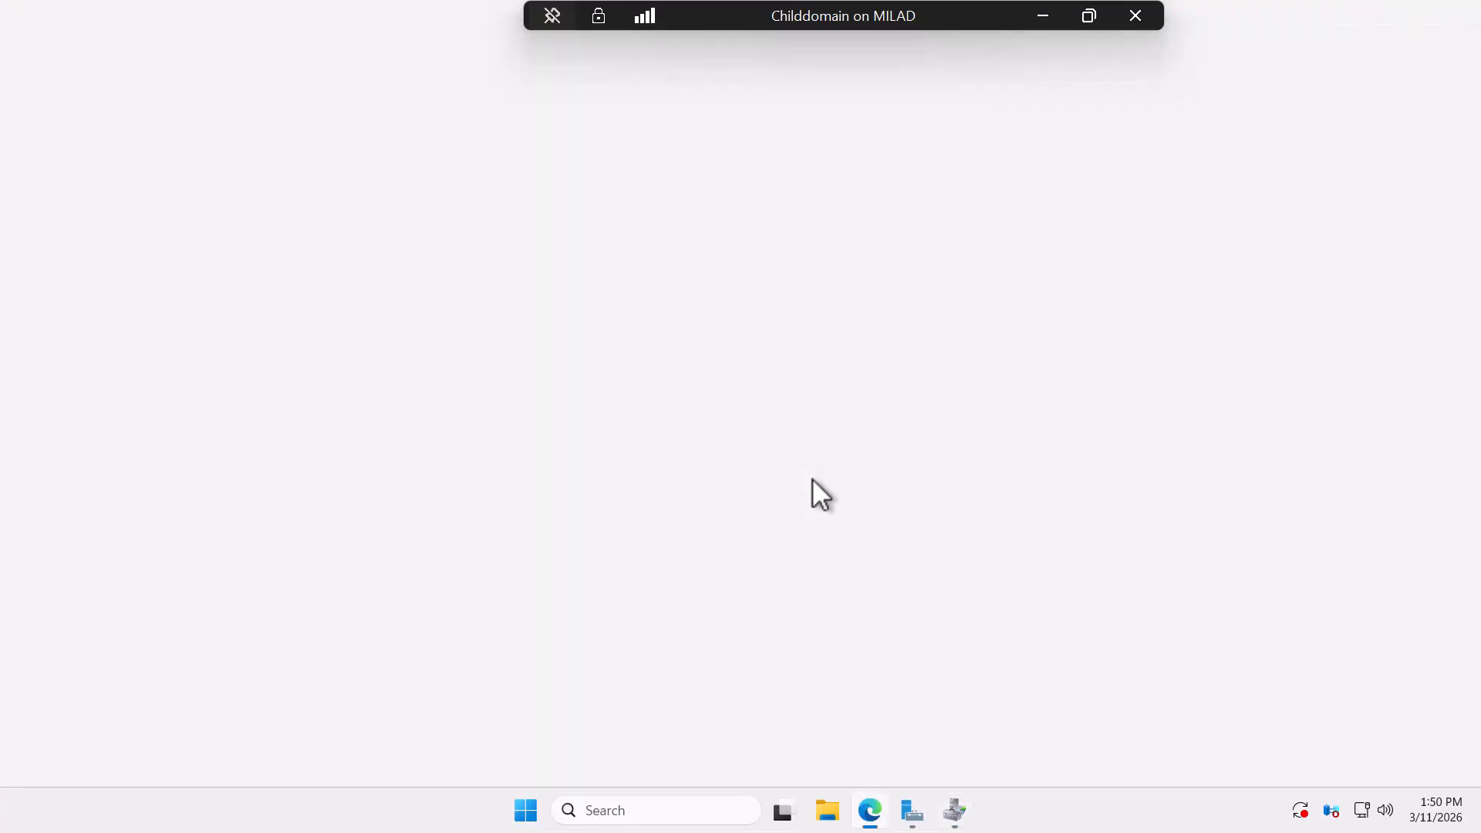
Examine the file management task report's totals, owner, file group, statistics and error sections, and close the report
scroll(294, 332, "down", 1)
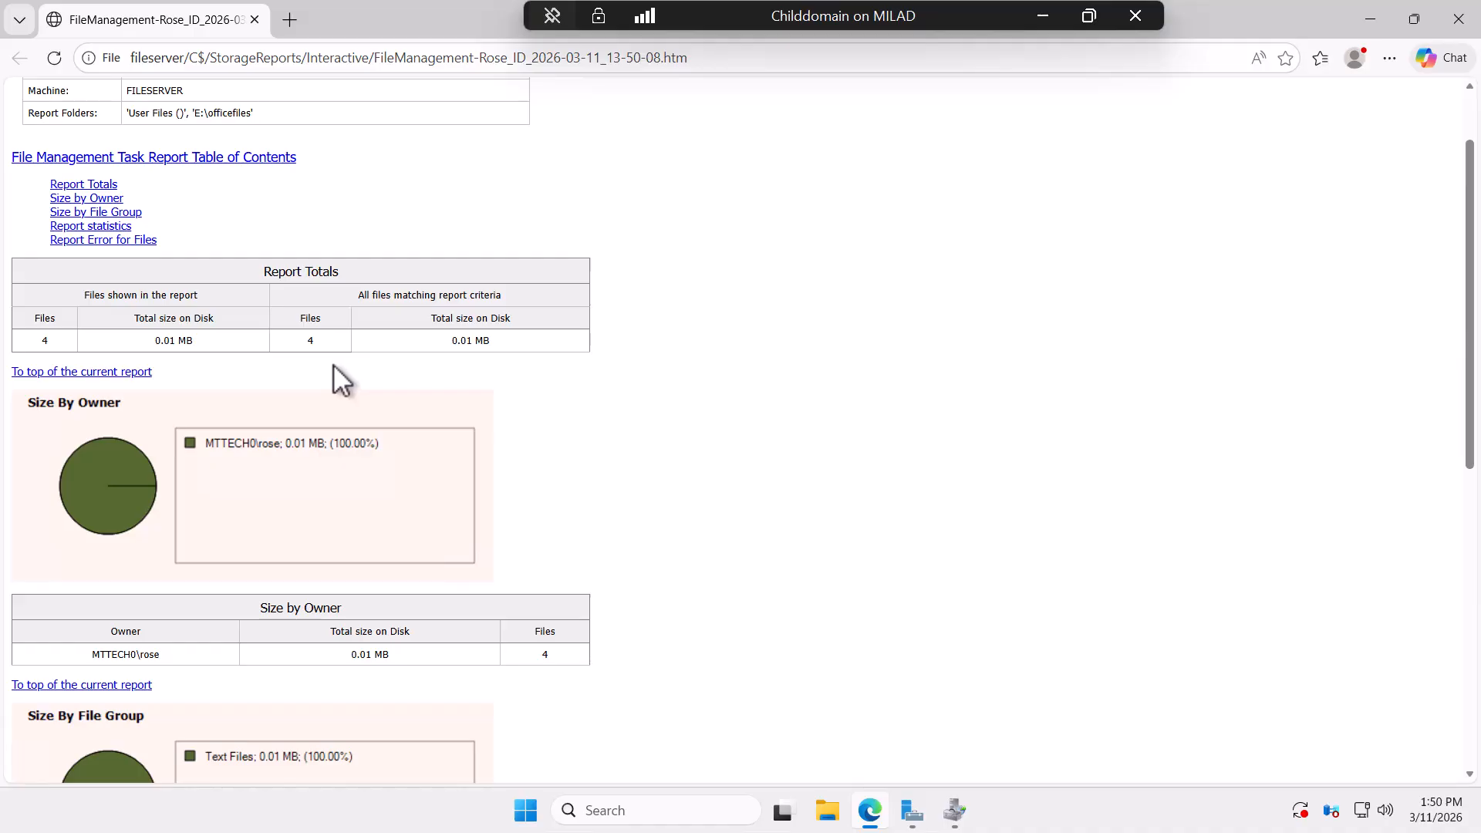
scroll(333, 366, "down", 2)
scroll(333, 364, "up", 1)
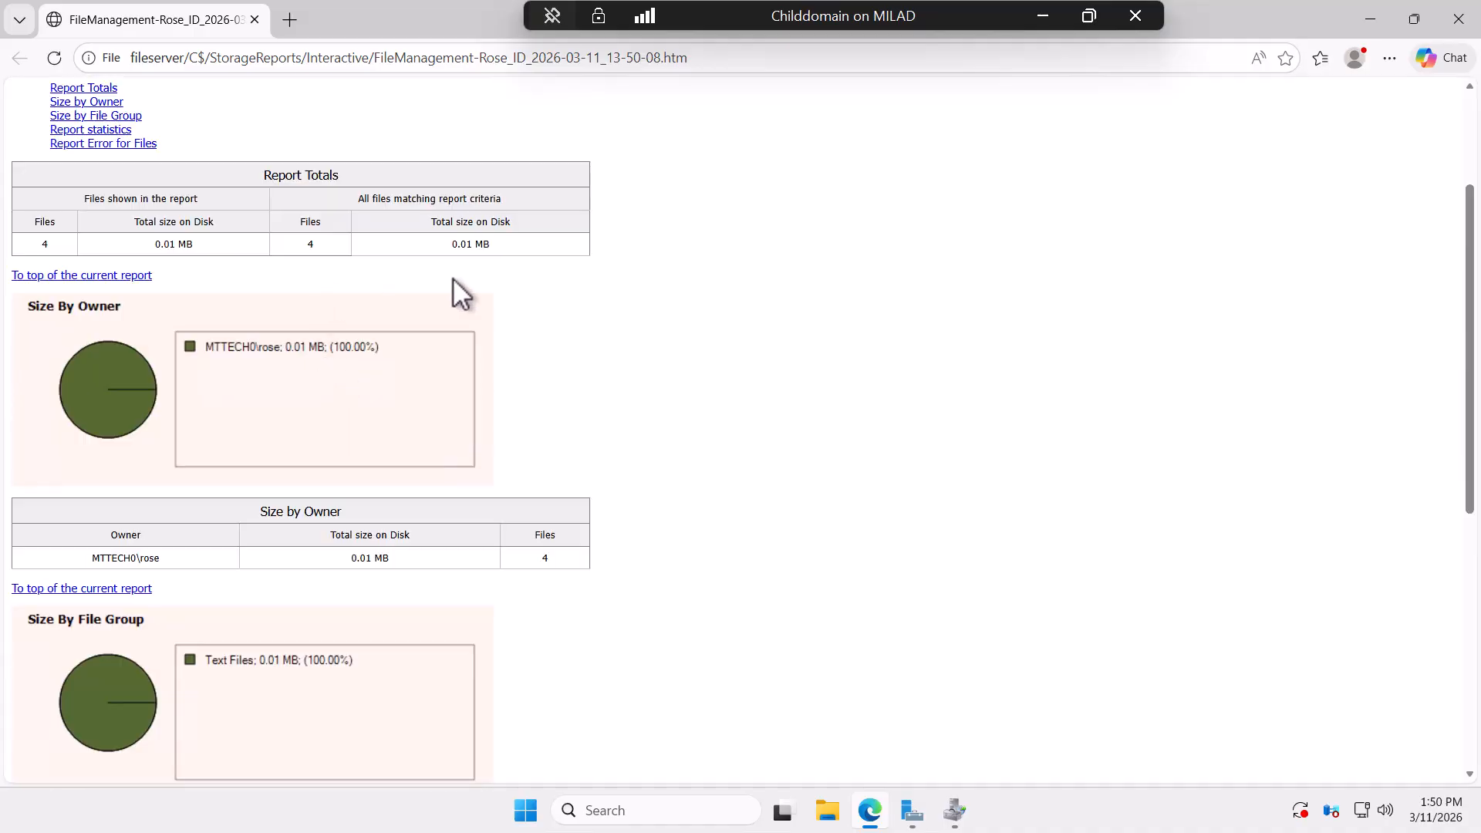
scroll(399, 515, "down", 2)
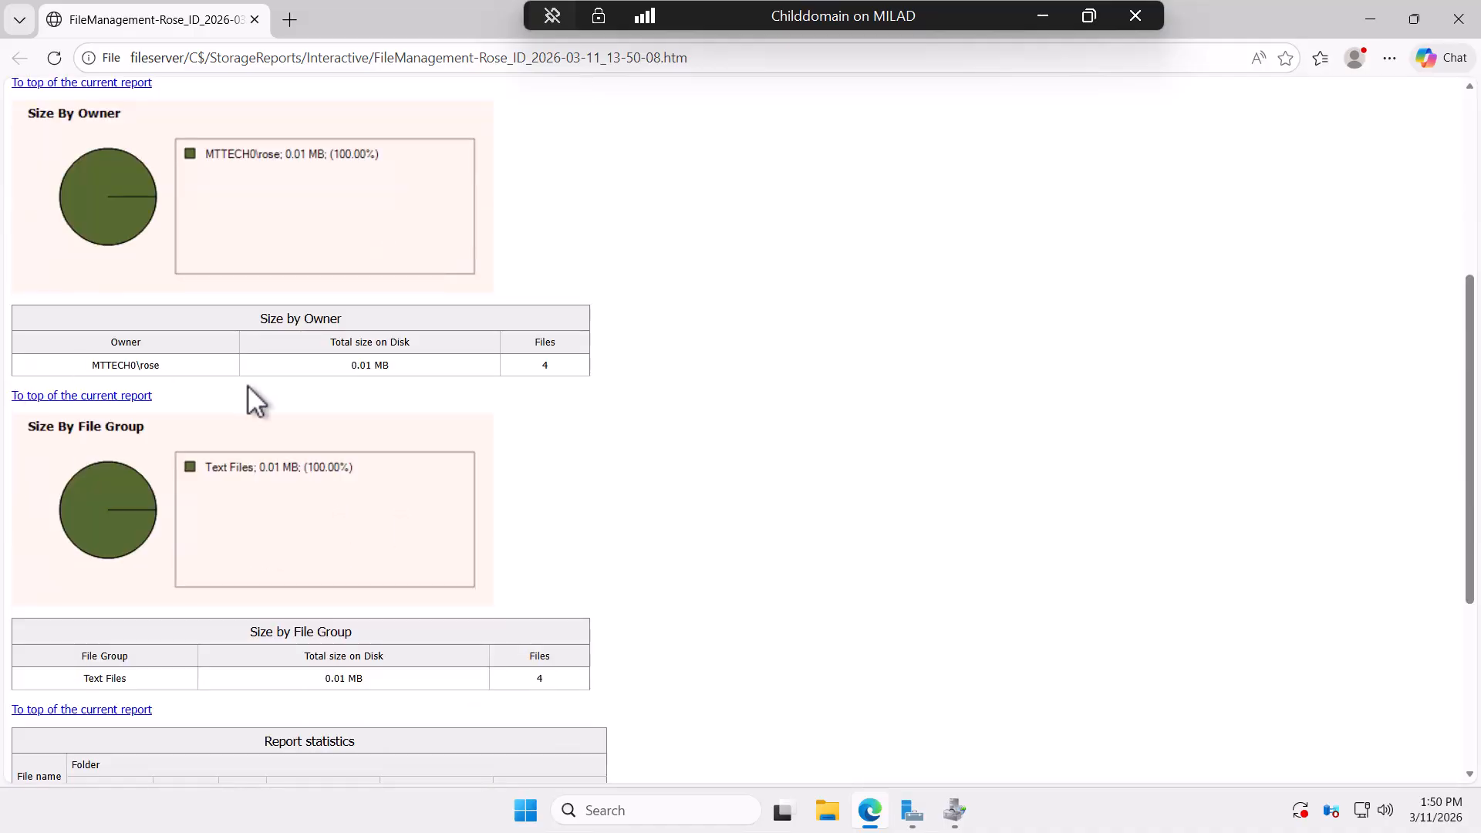
scroll(294, 363, "down", 3)
scroll(238, 437, "down", 1)
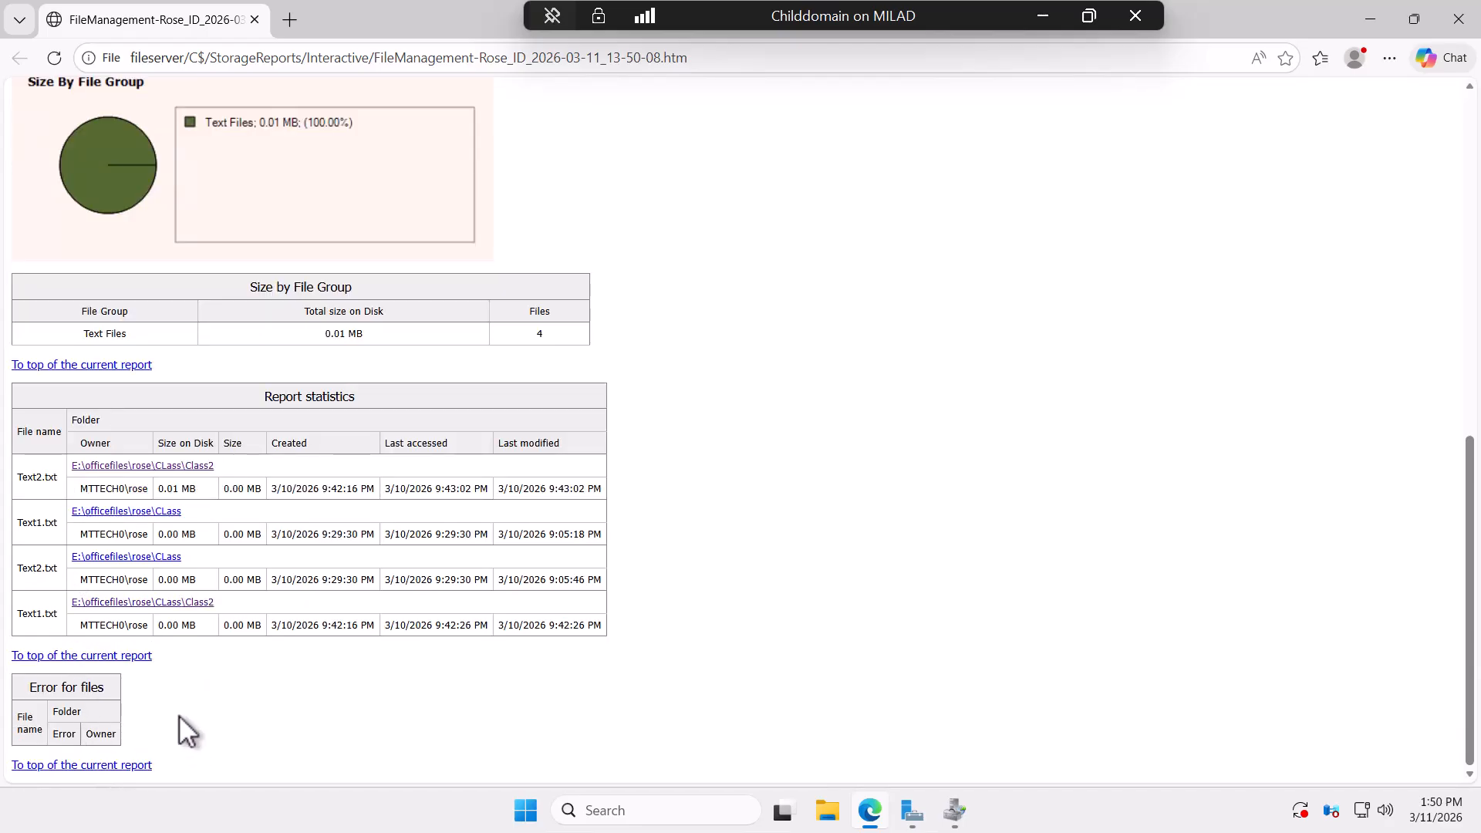
scroll(214, 694, "up", 8)
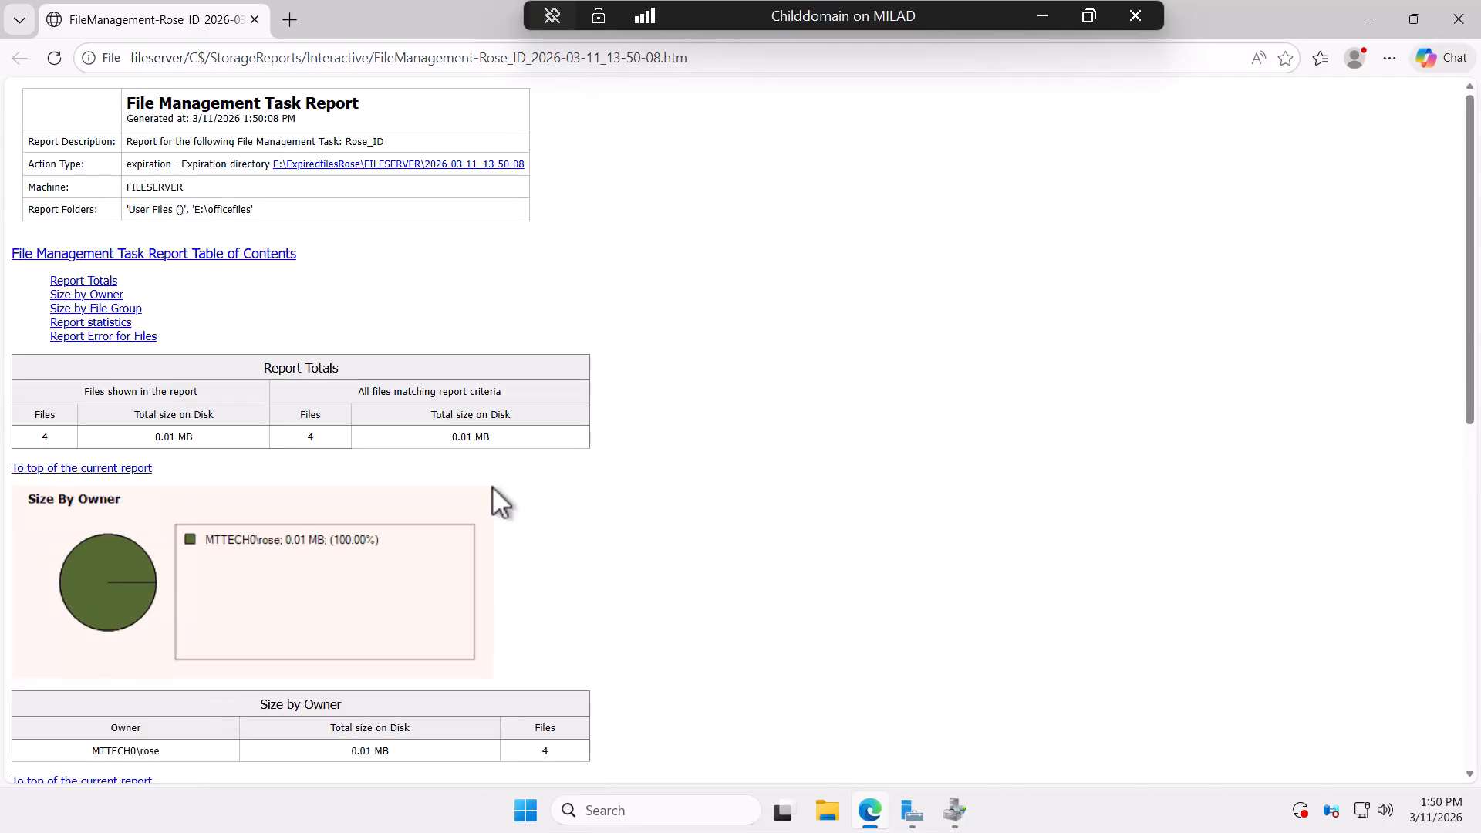
left_click(1459, 20)
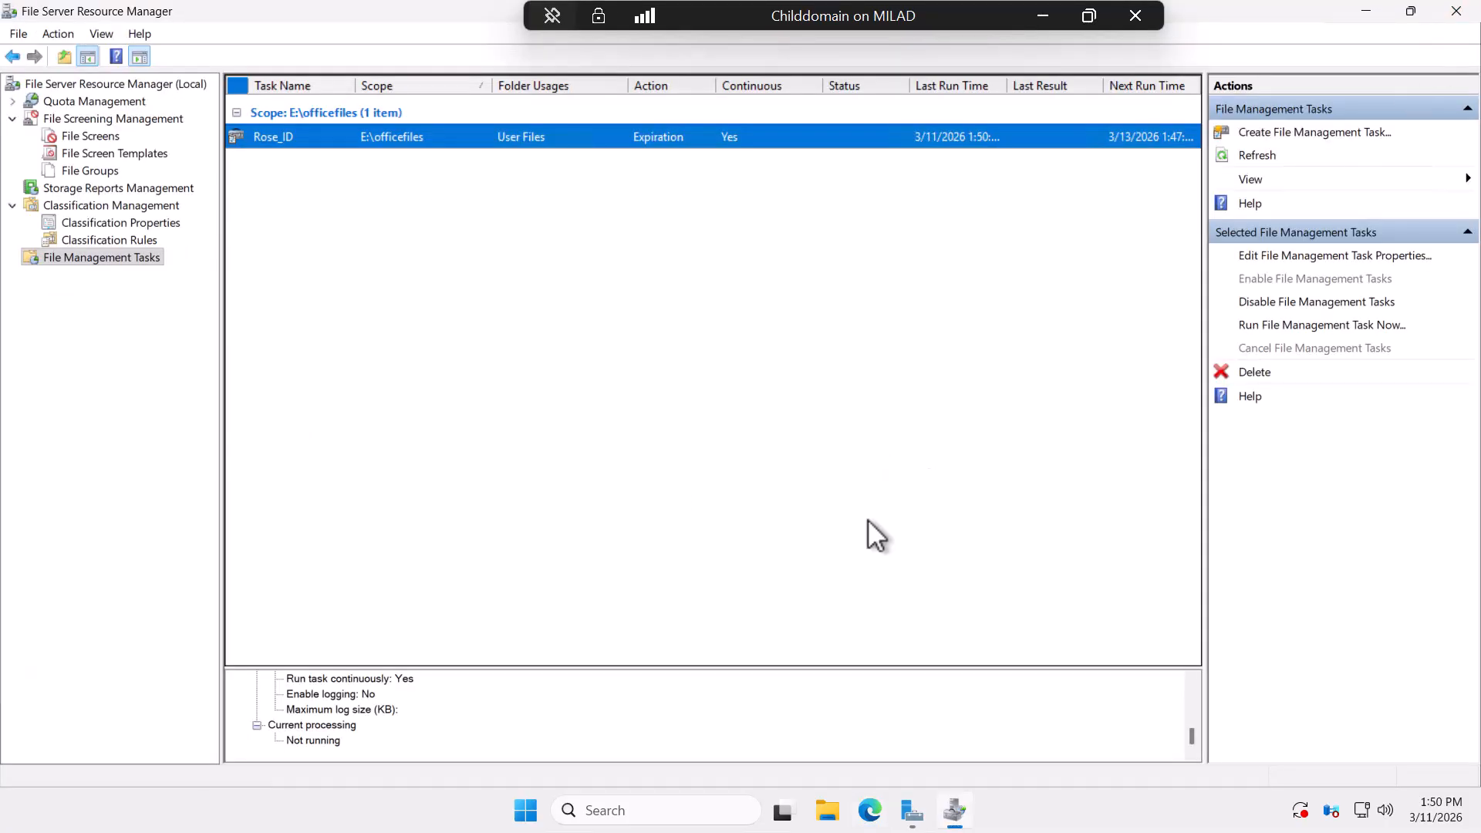
In File Explorer, open the 2026-03-11_13-50-08 folder under E:\ExpiredfilesRose\FILESERVER
left_click(826, 819)
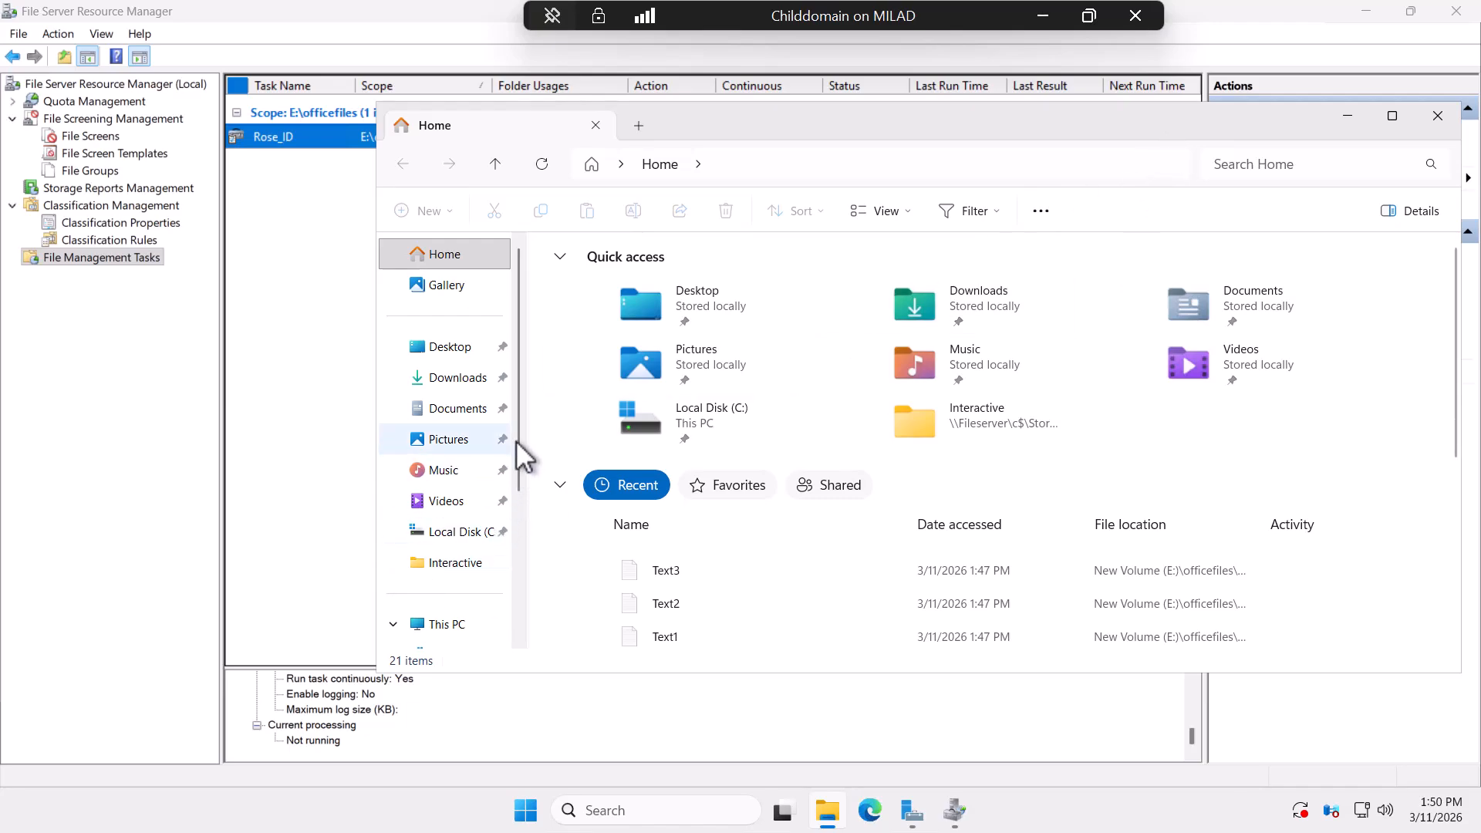
scroll(532, 494, "down", 3)
left_click(824, 811)
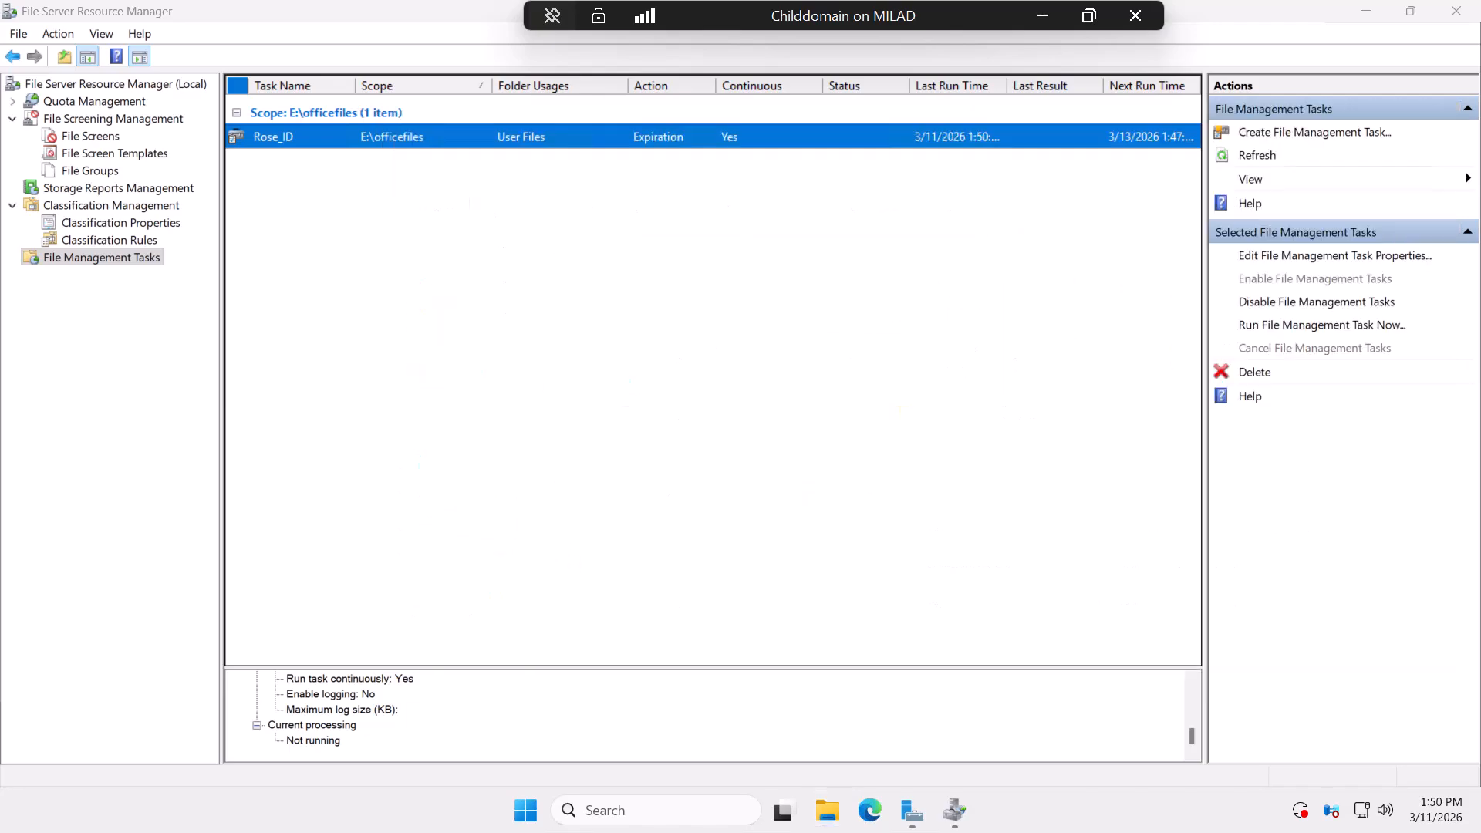
left_click(823, 811)
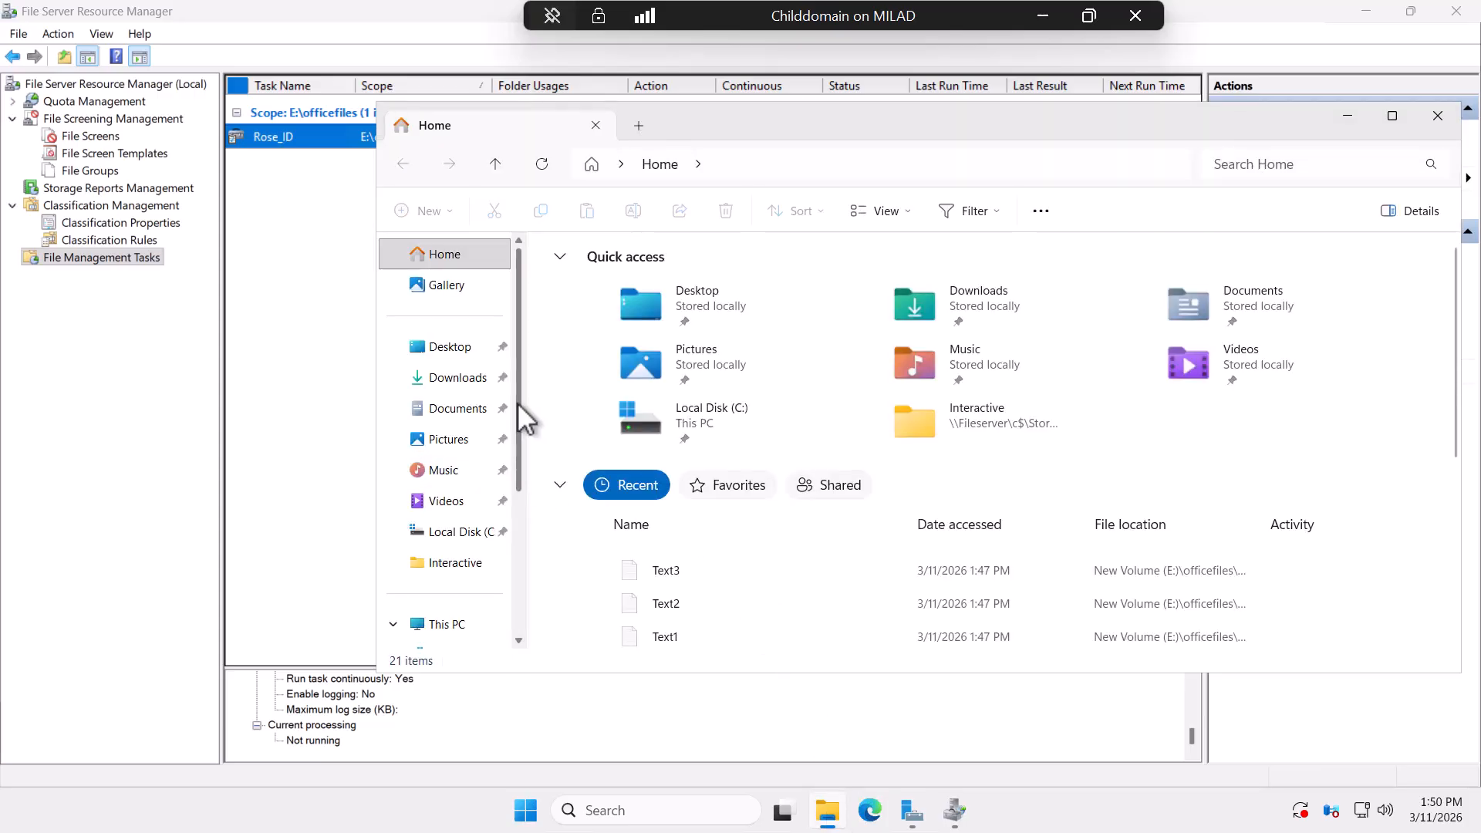
left_click_drag(518, 401, 515, 498)
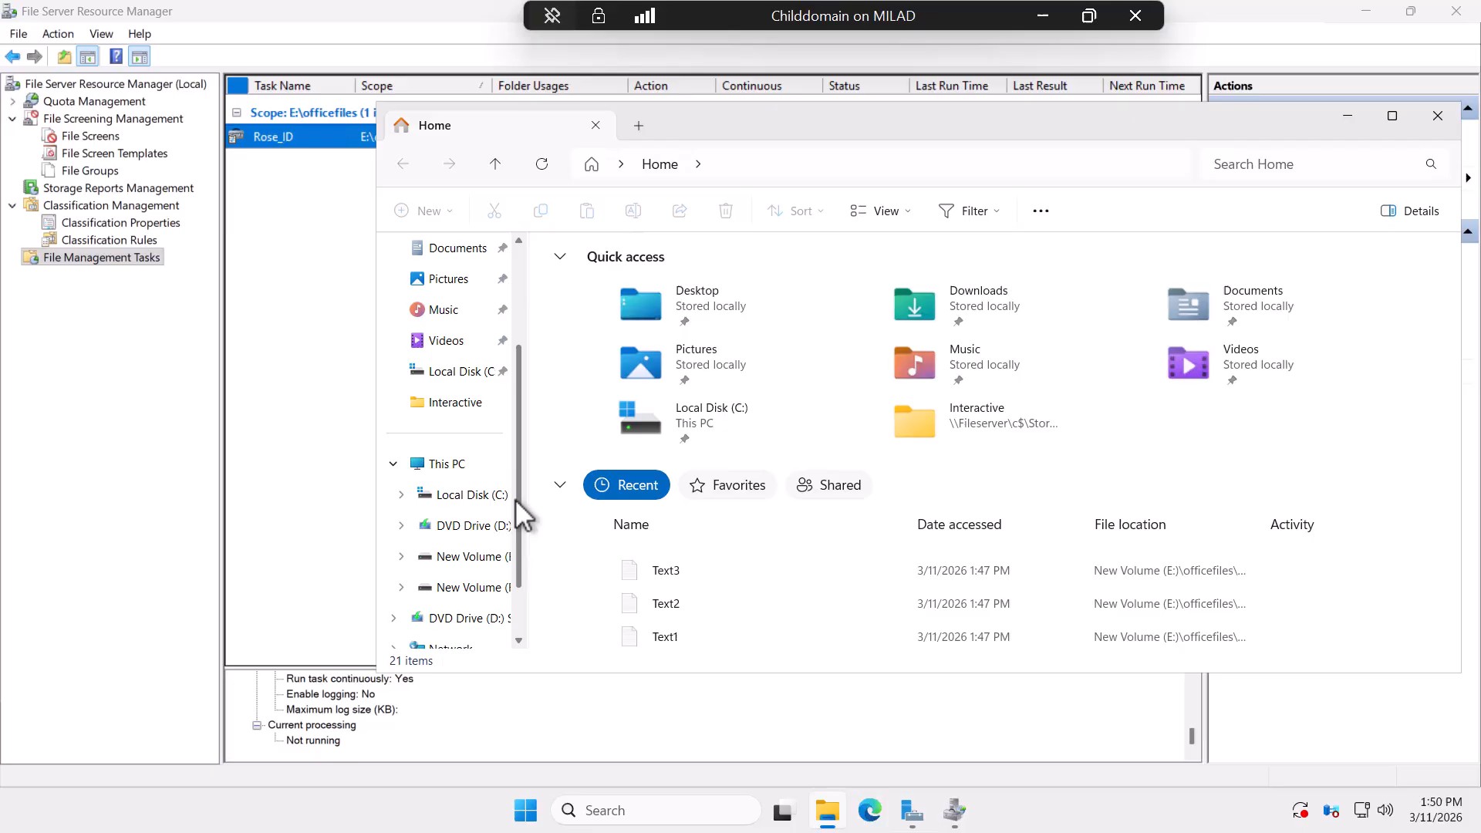
left_click(484, 564)
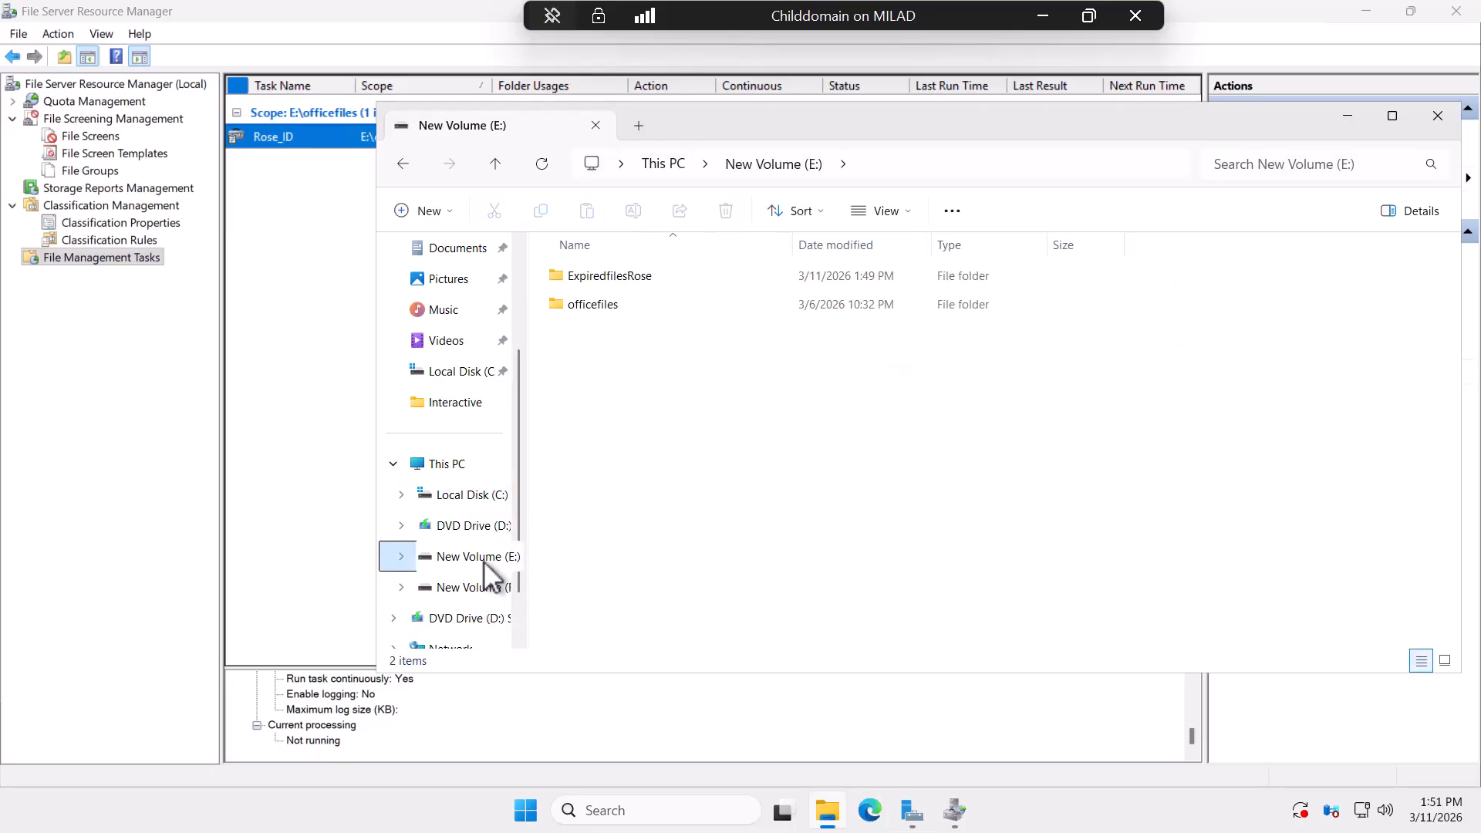
double_click(626, 274)
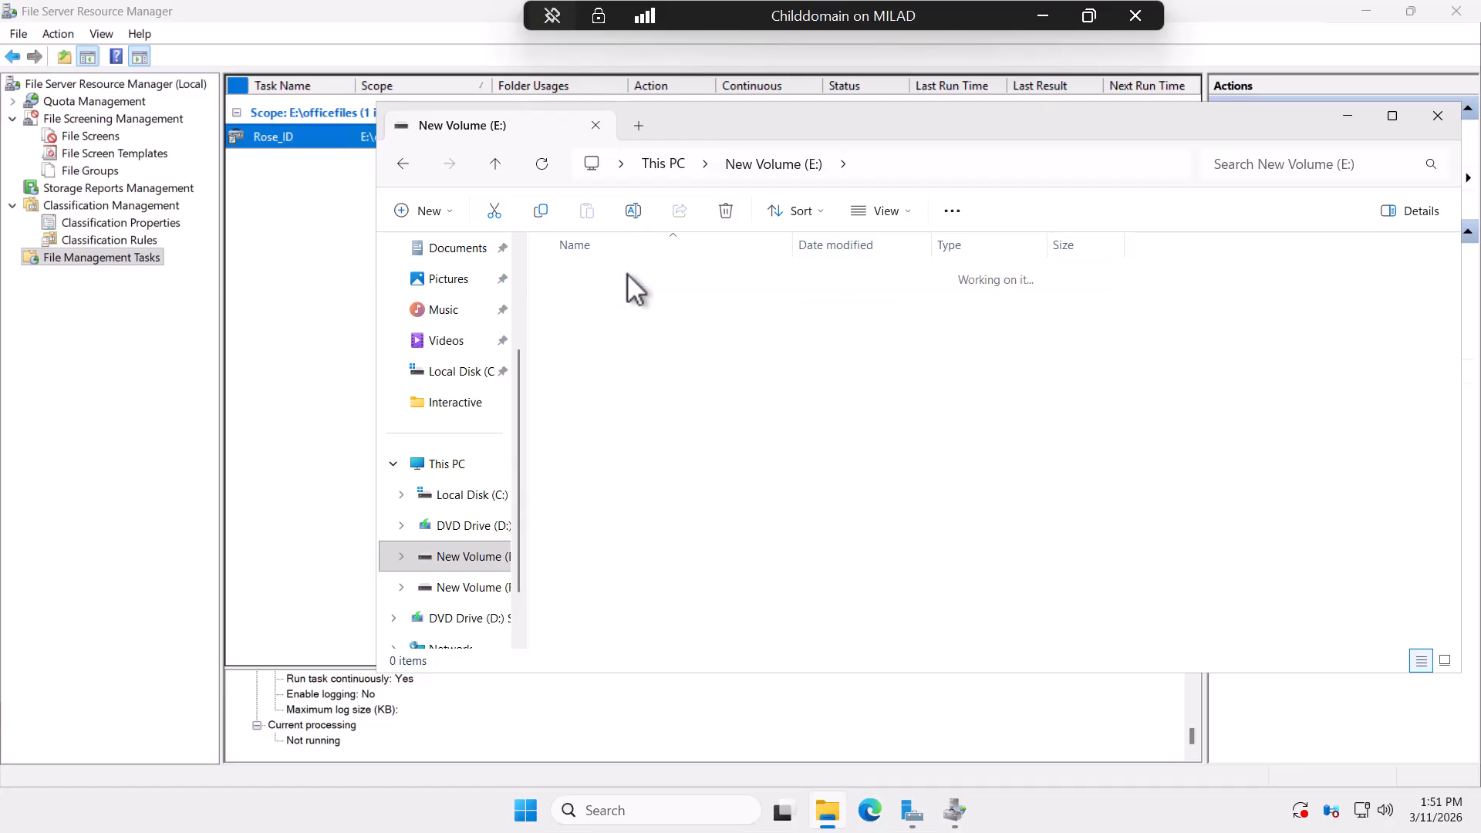
double_click(627, 275)
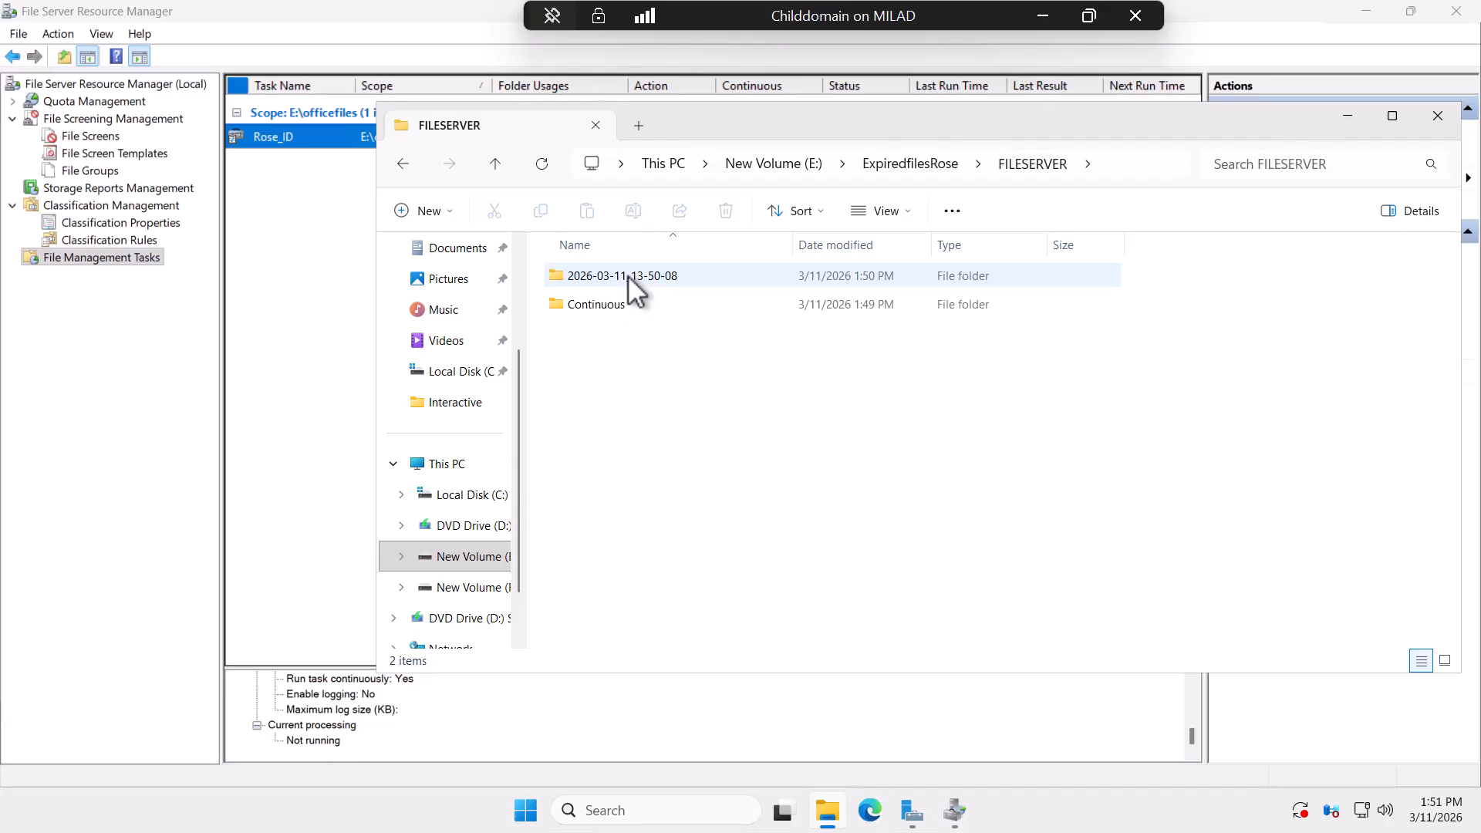
left_click(674, 274)
double_click(674, 273)
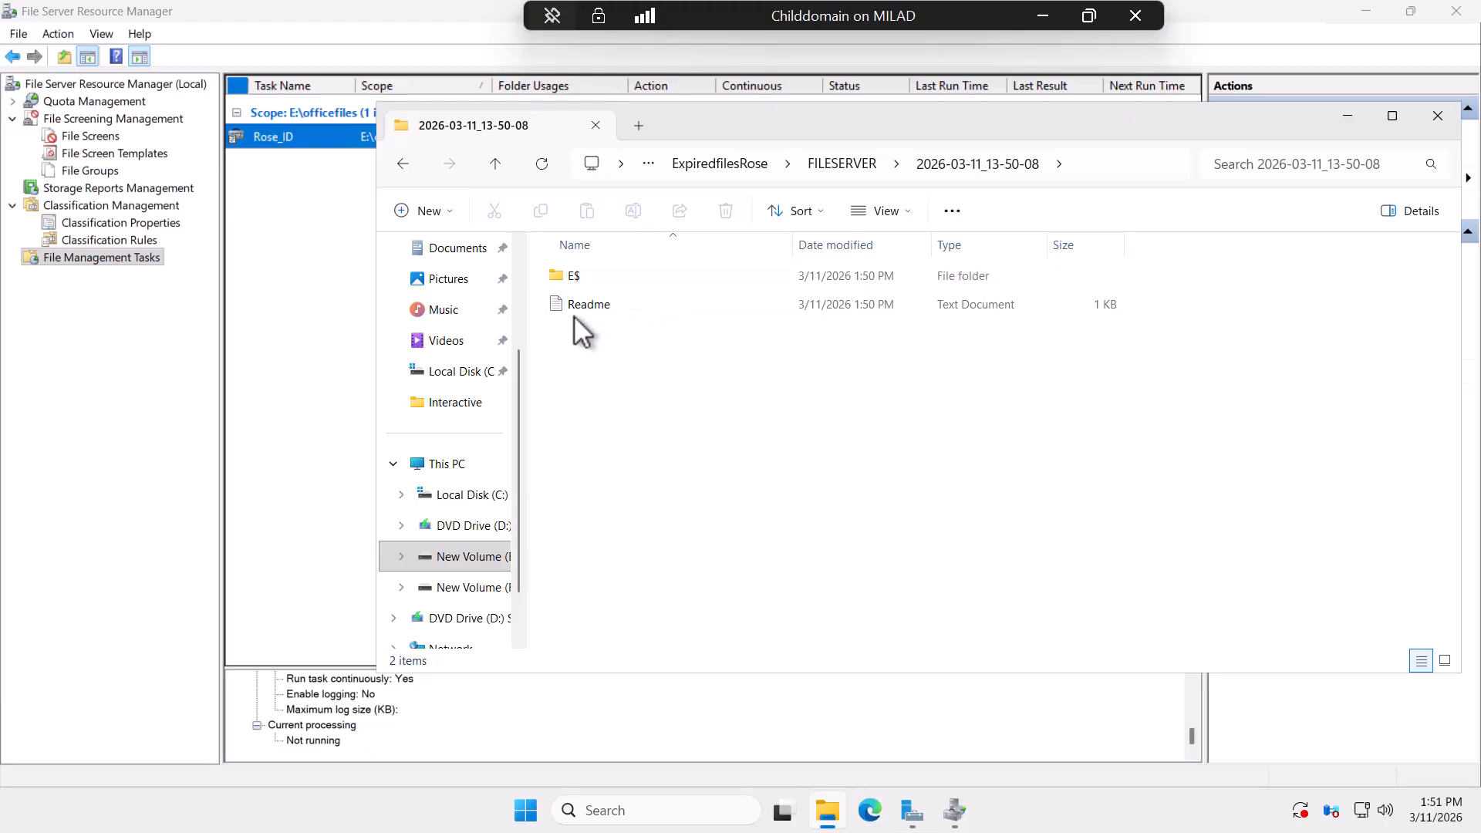
Browse the expired files down through E$\officefiles\rose\CLass to the Class2 folder
double_click(572, 276)
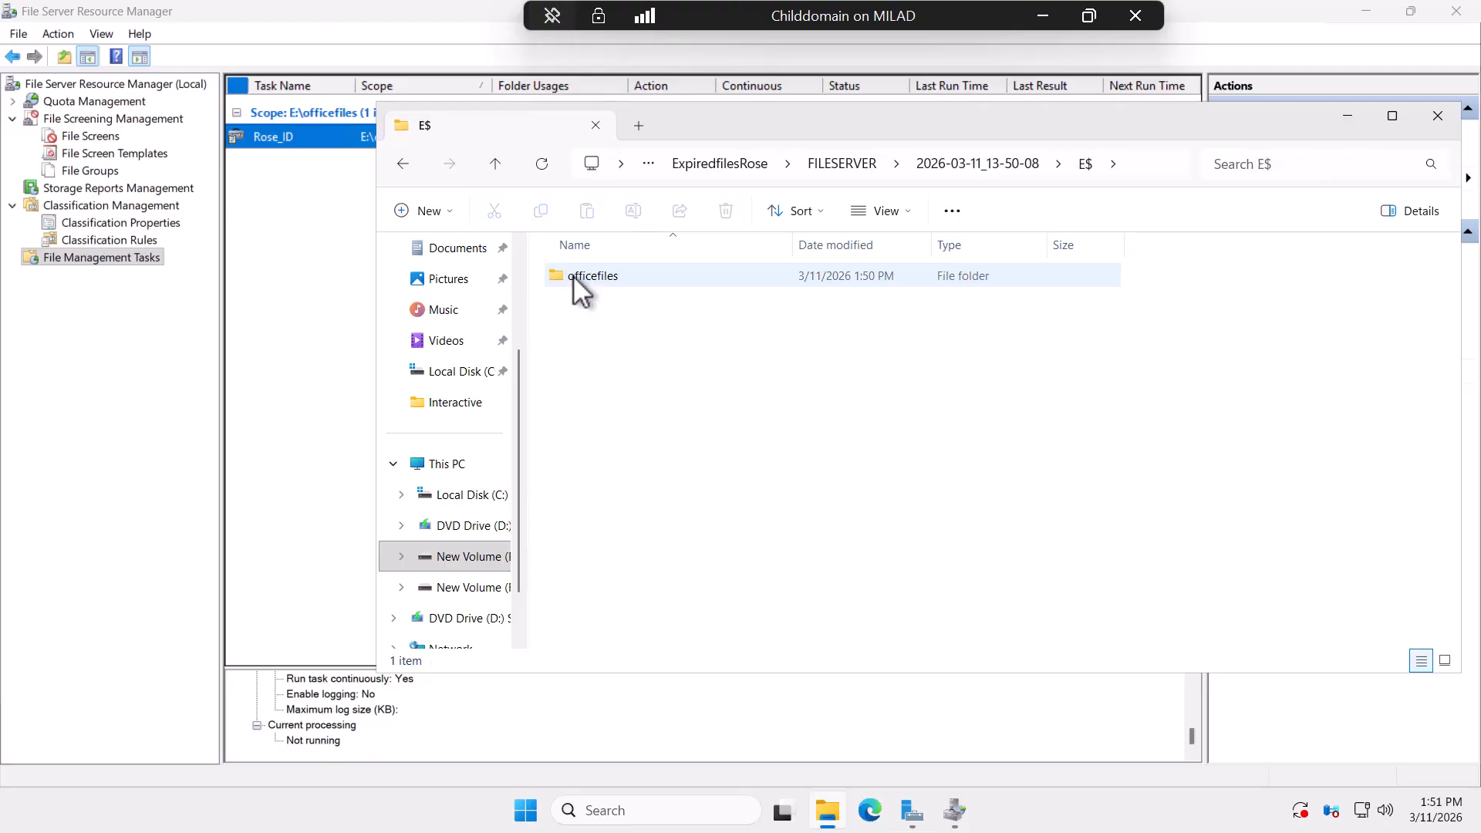
left_click(573, 274)
double_click(572, 275)
left_click(573, 276)
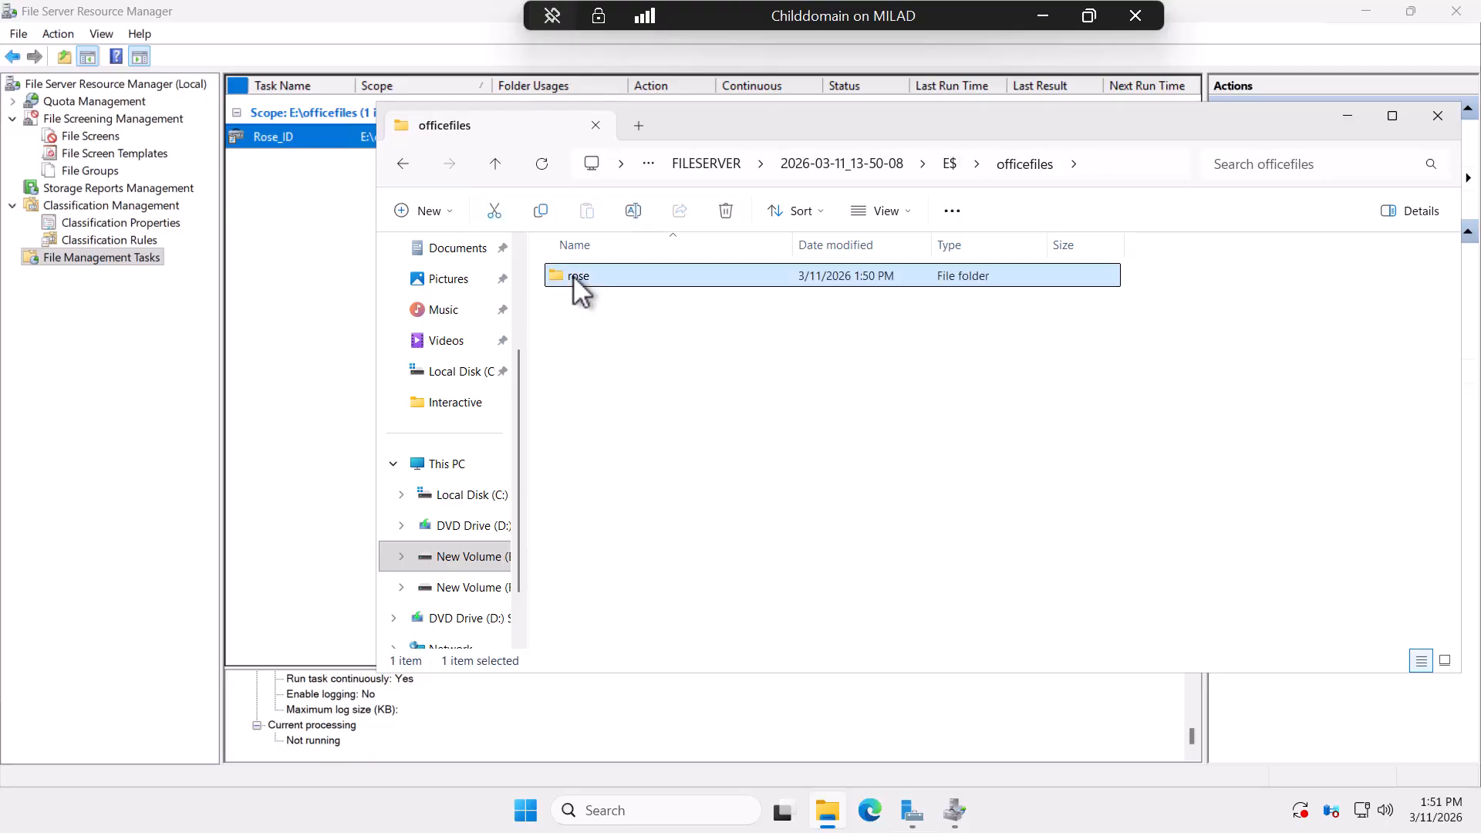
double_click(572, 276)
left_click(572, 275)
double_click(573, 274)
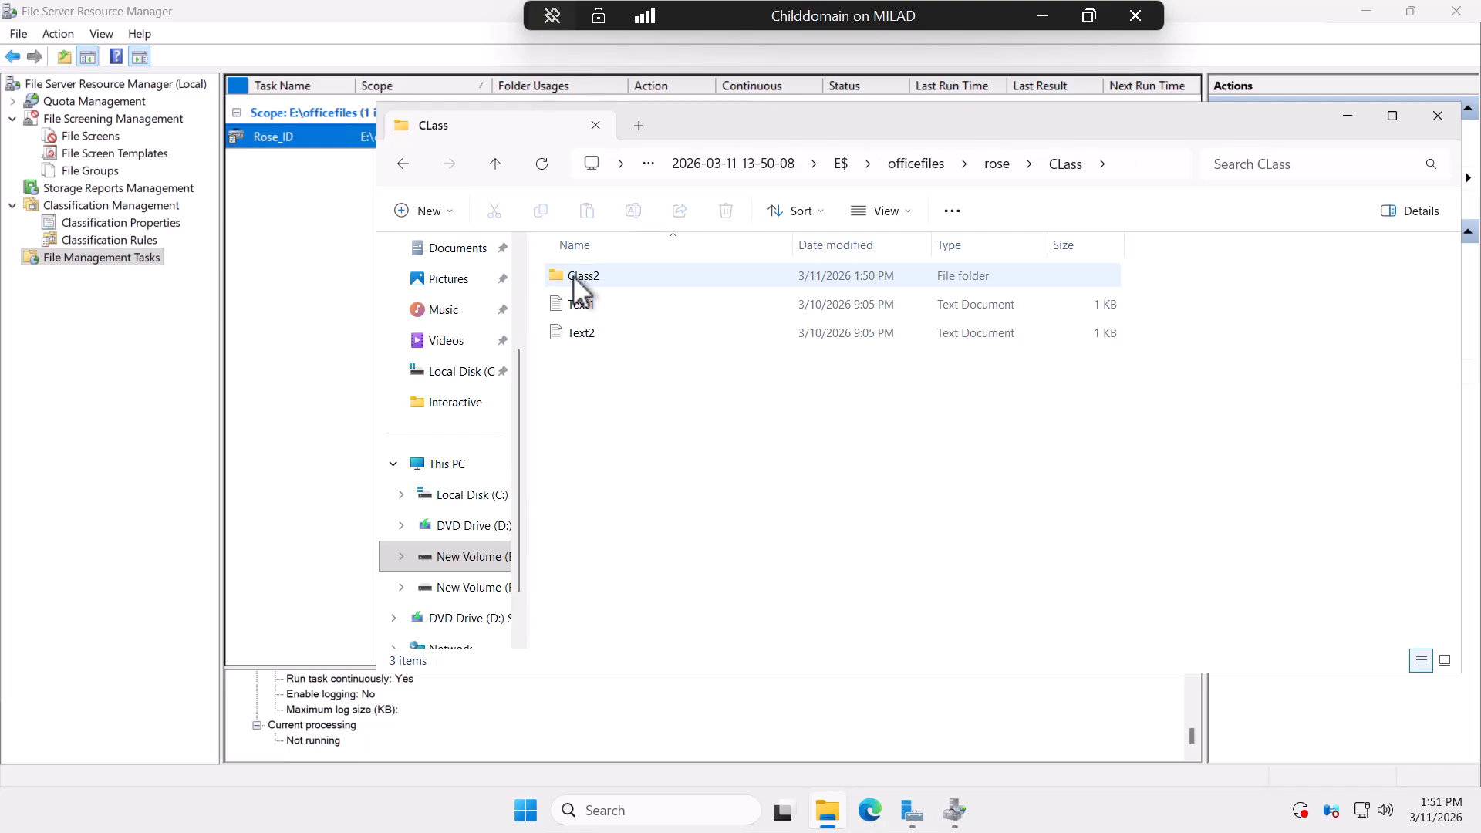
double_click(572, 275)
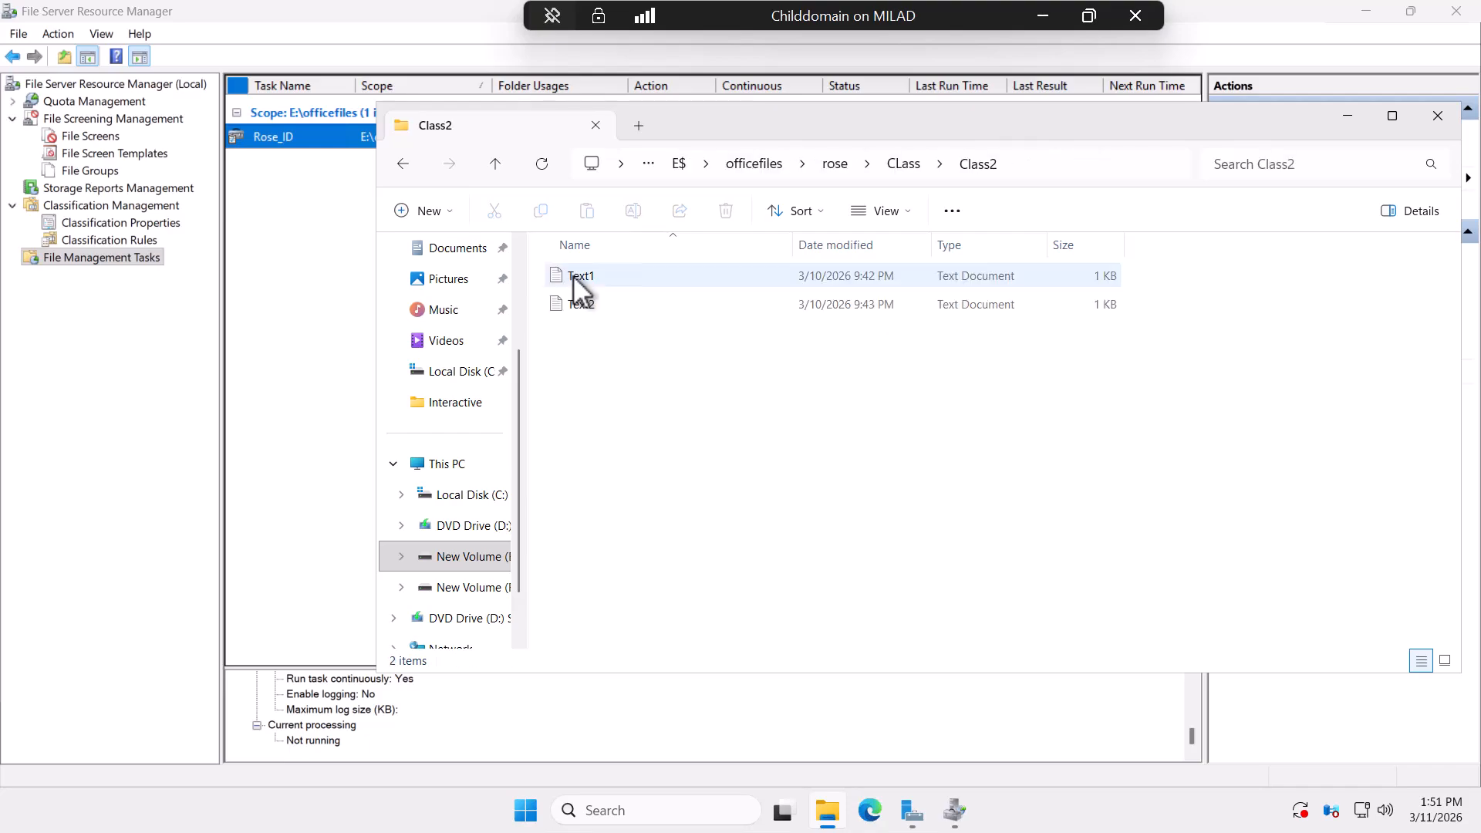
Open Text1 from the expired CLass folder to check its contents for Rose, and close it
left_click(495, 163)
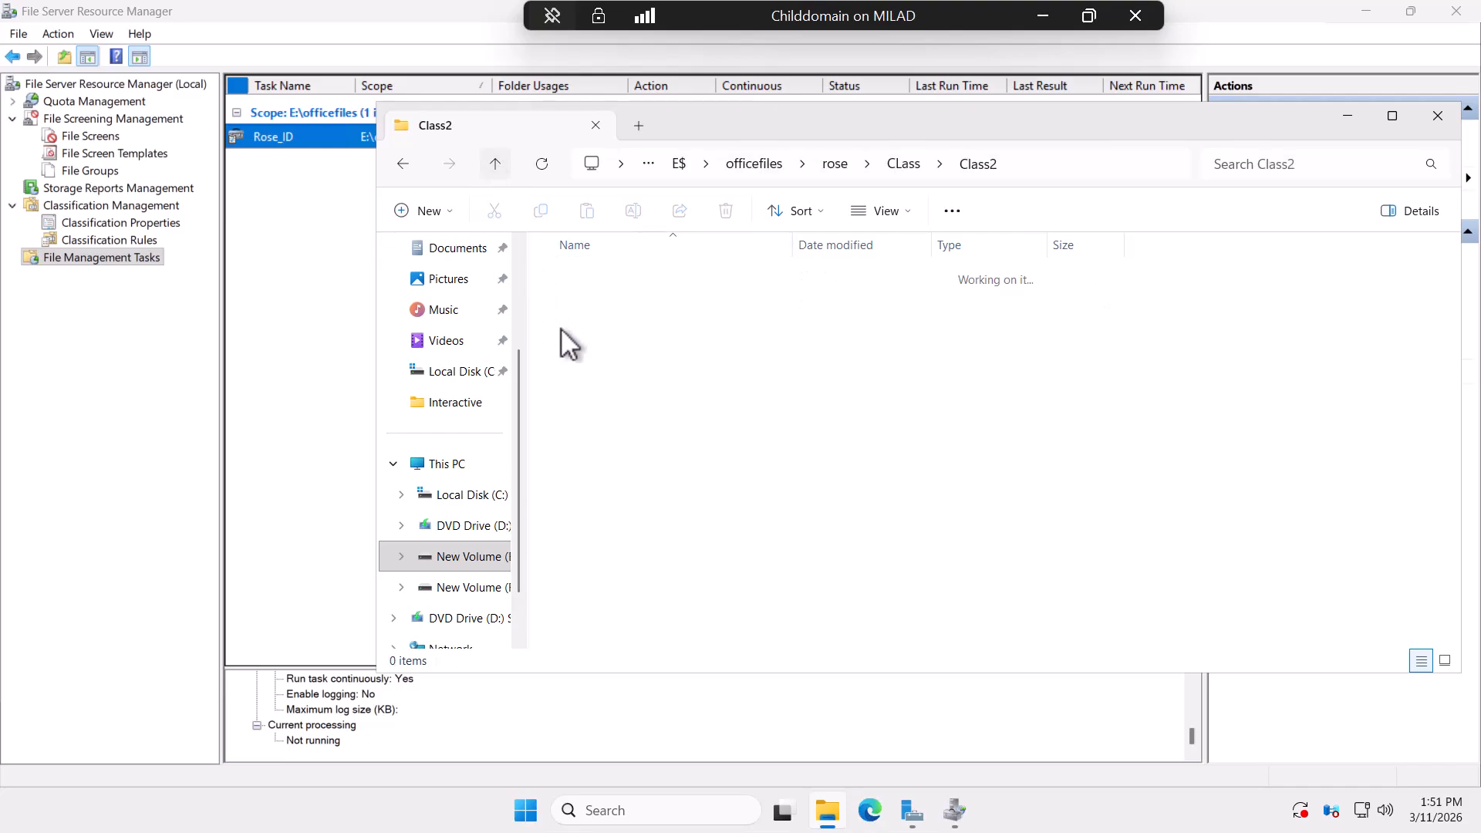
double_click(581, 304)
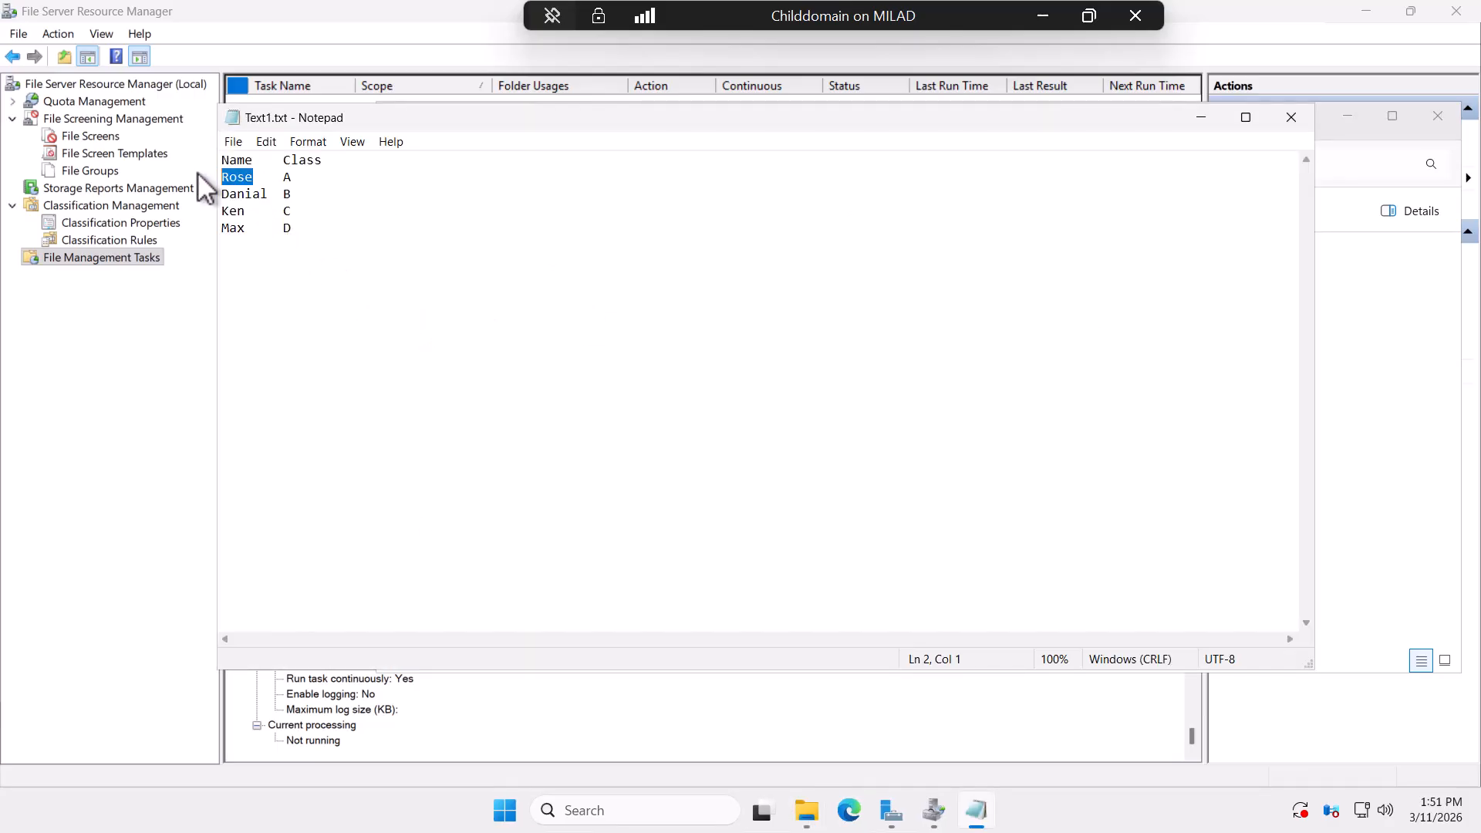
left_click(1289, 116)
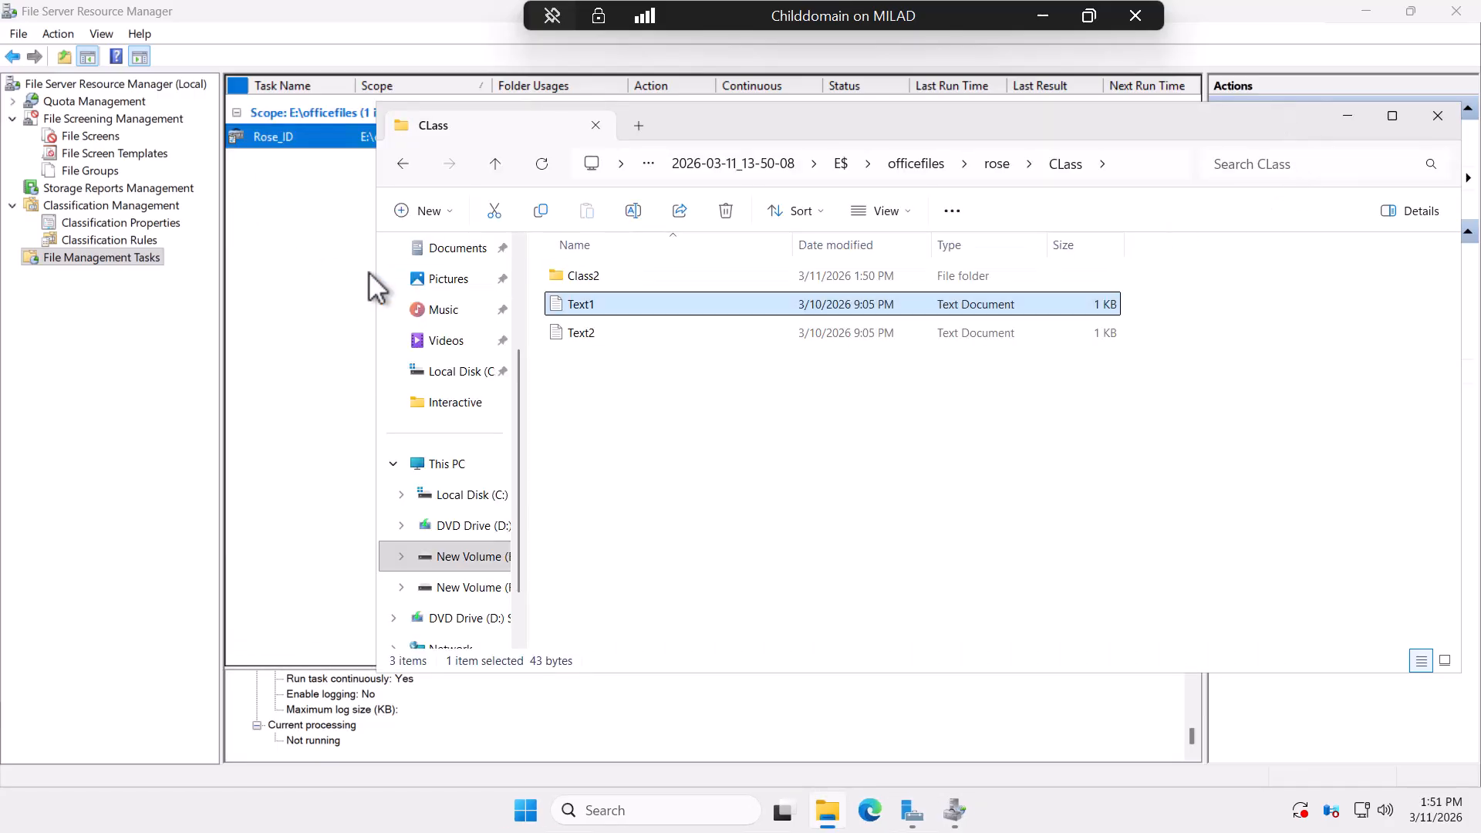
Return to the E: volume and open the original officefiles\rose\CLass folder to check which files remain
left_click(403, 164)
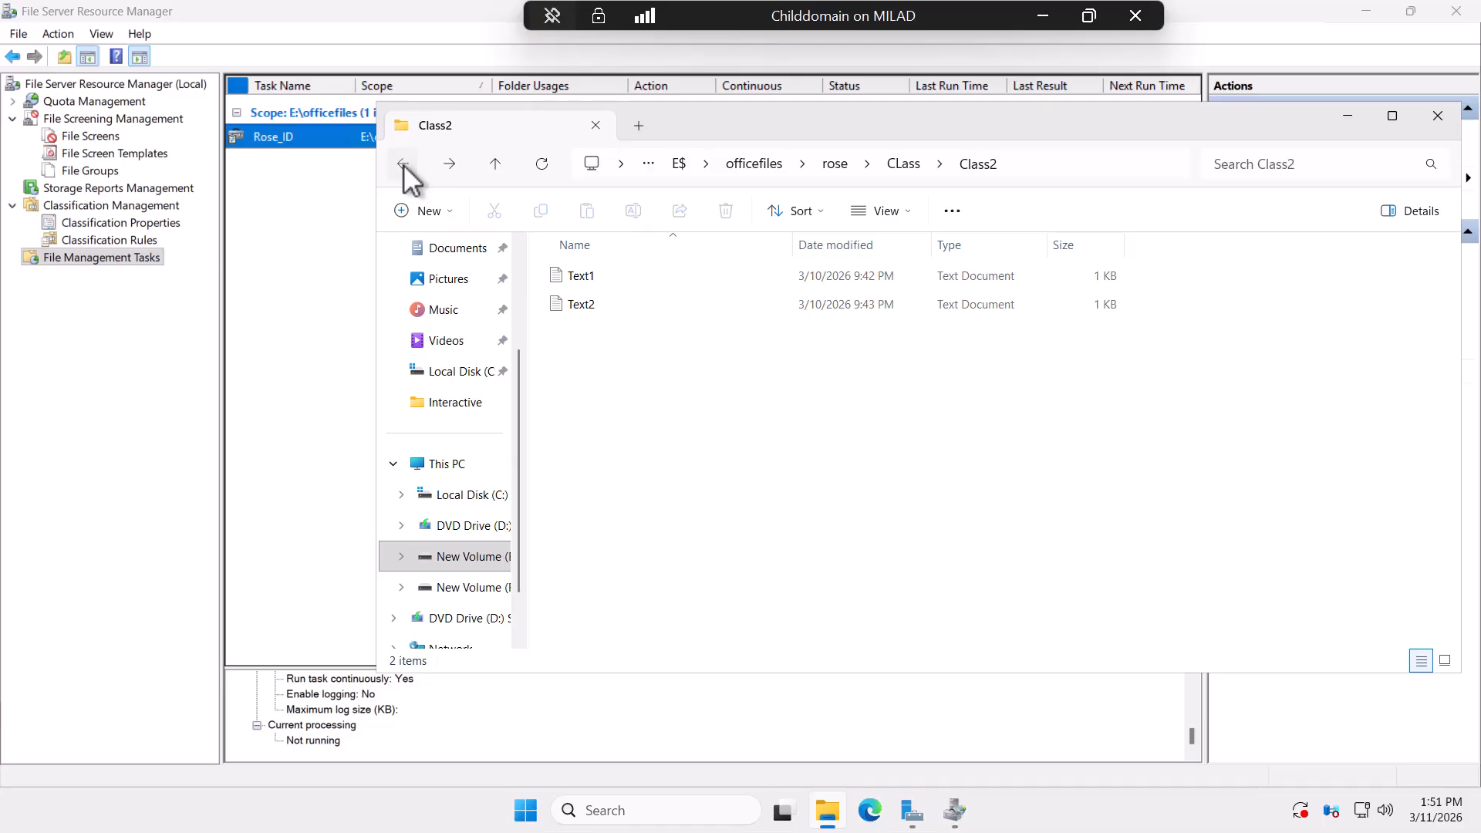
left_click(403, 164)
left_click(403, 164)
left_click(403, 164)
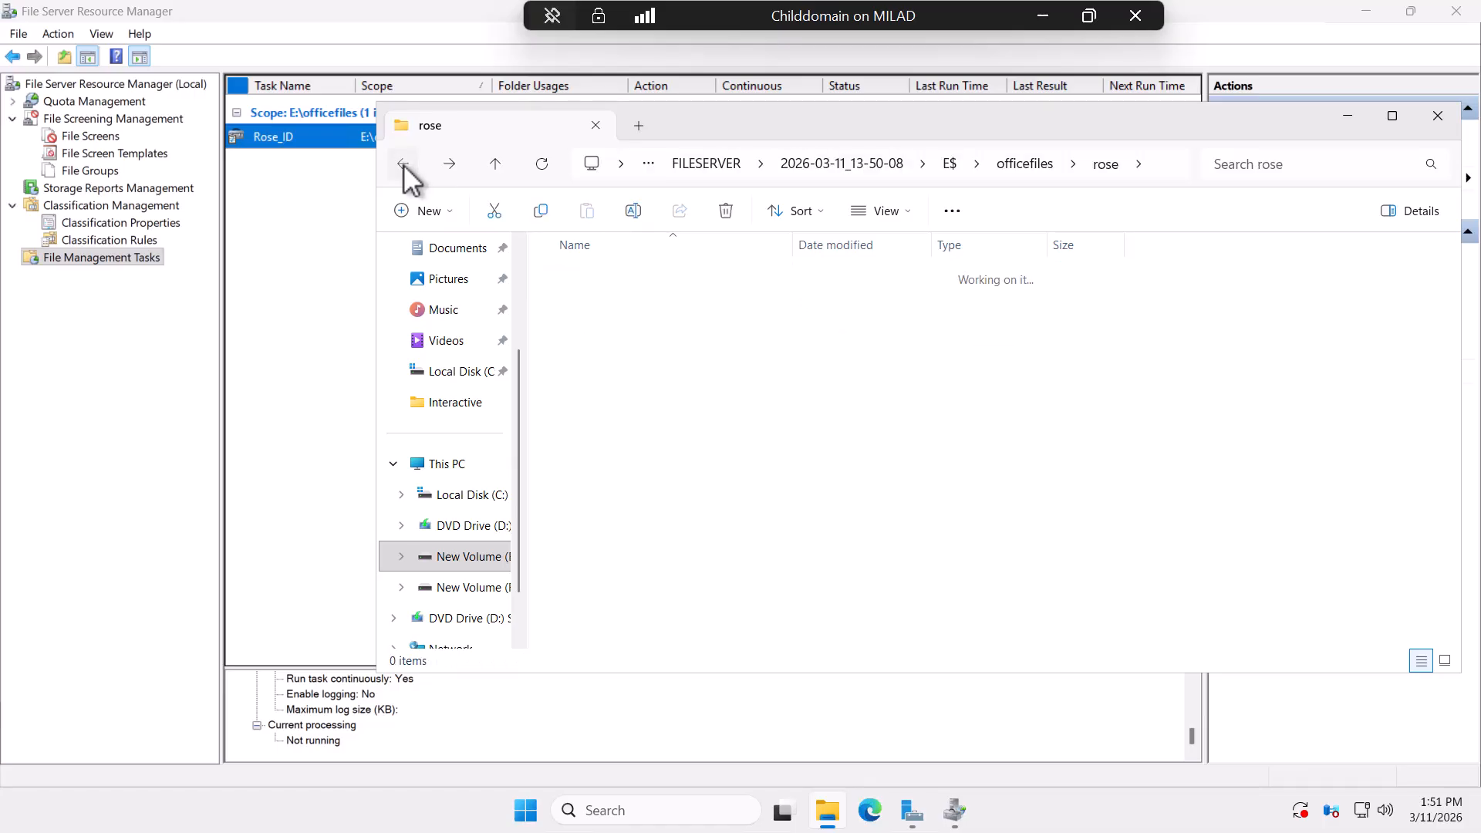
left_click(402, 164)
left_click(403, 165)
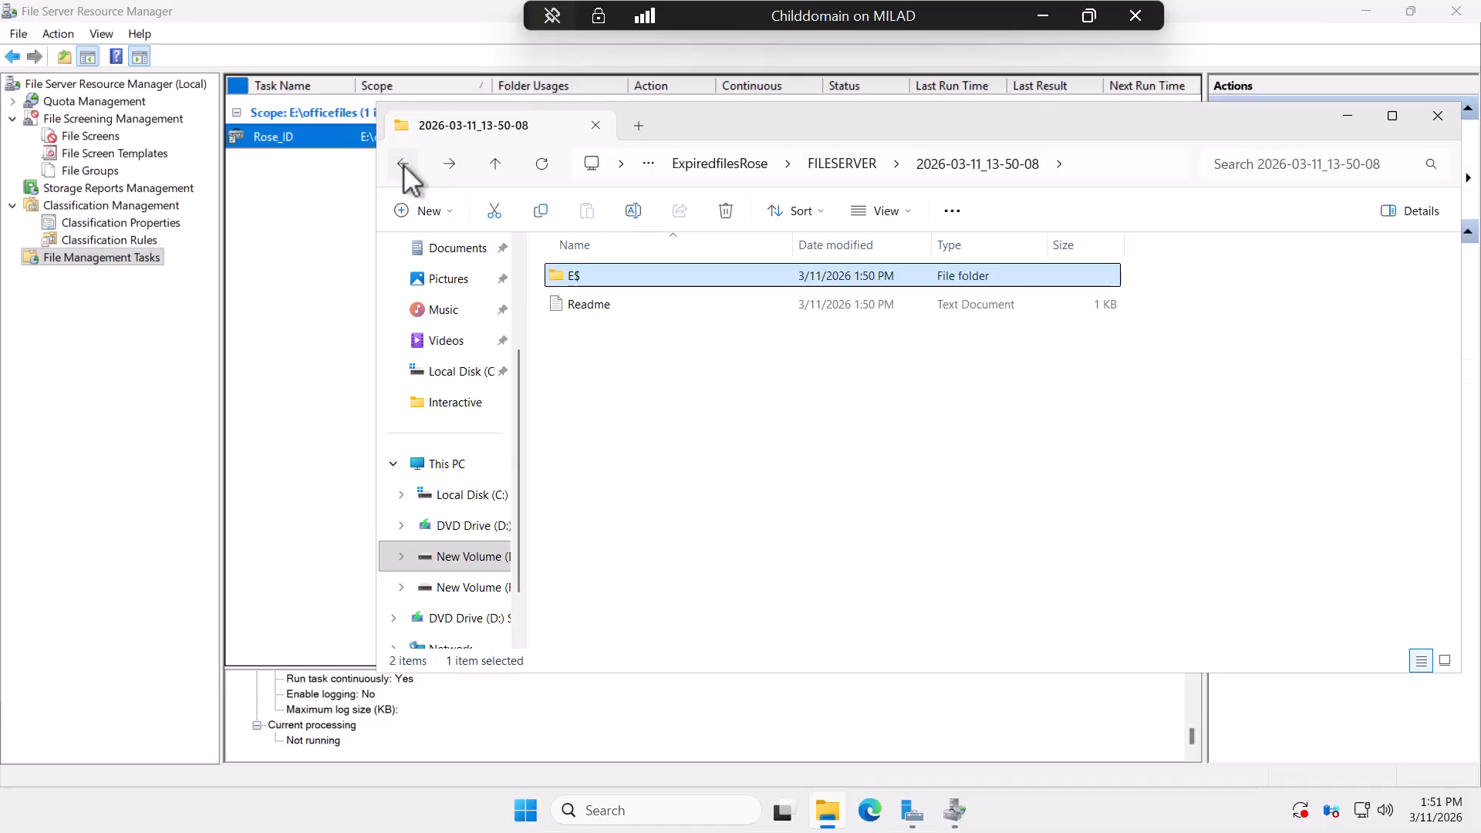
left_click(402, 164)
left_click(403, 164)
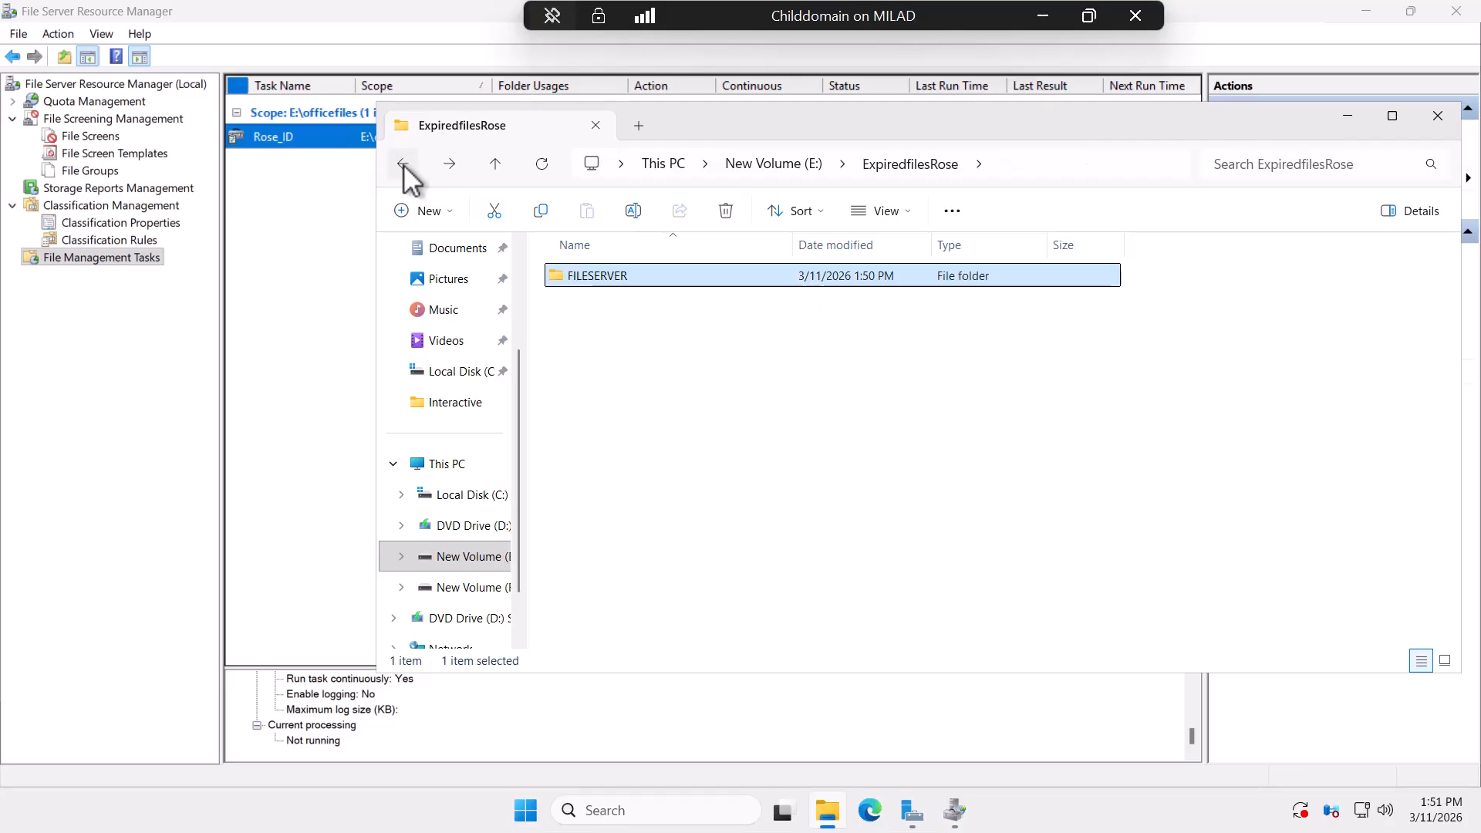
left_click(402, 165)
left_click(403, 164)
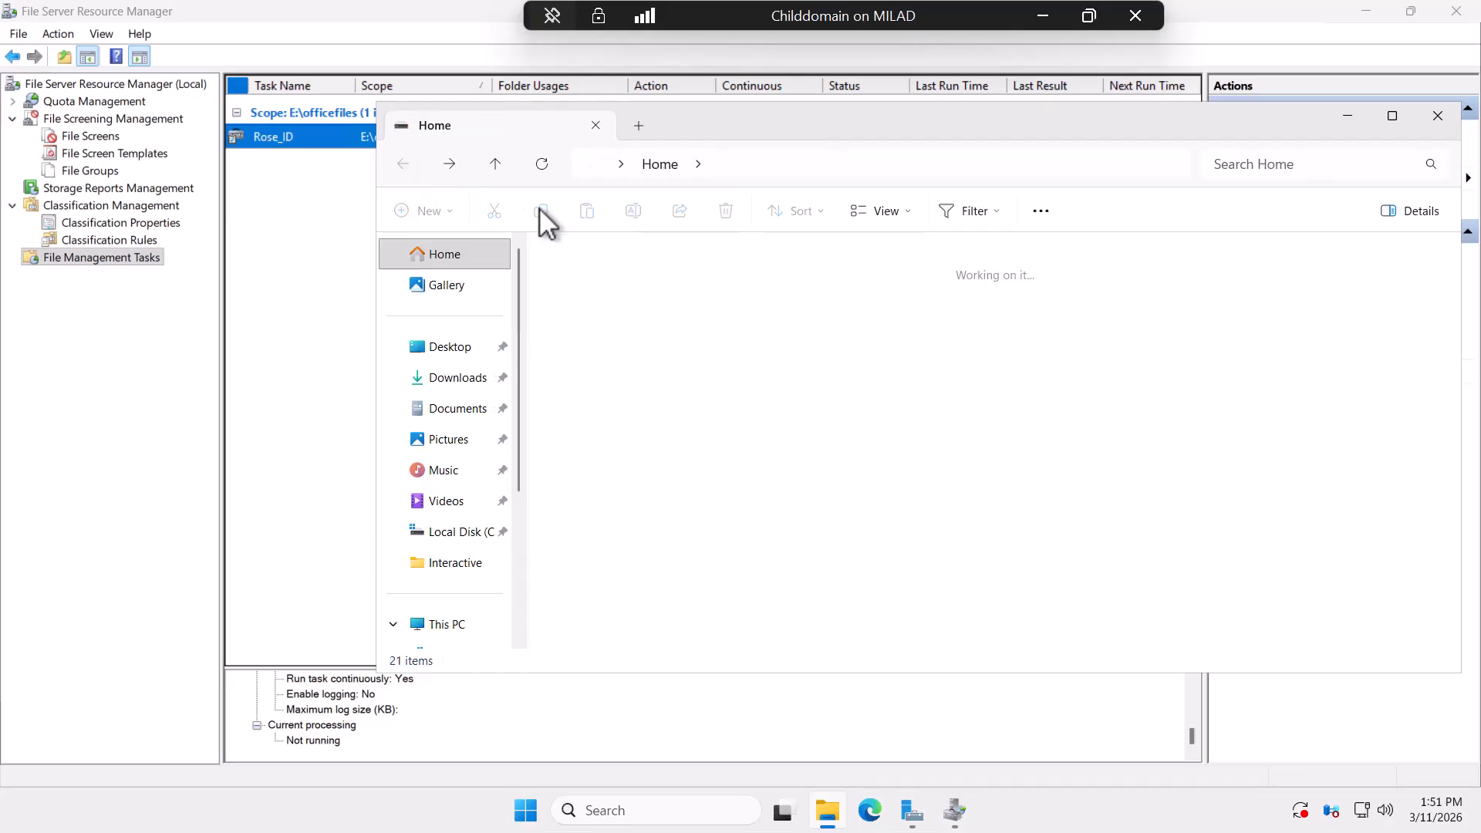
left_click(450, 165)
double_click(584, 304)
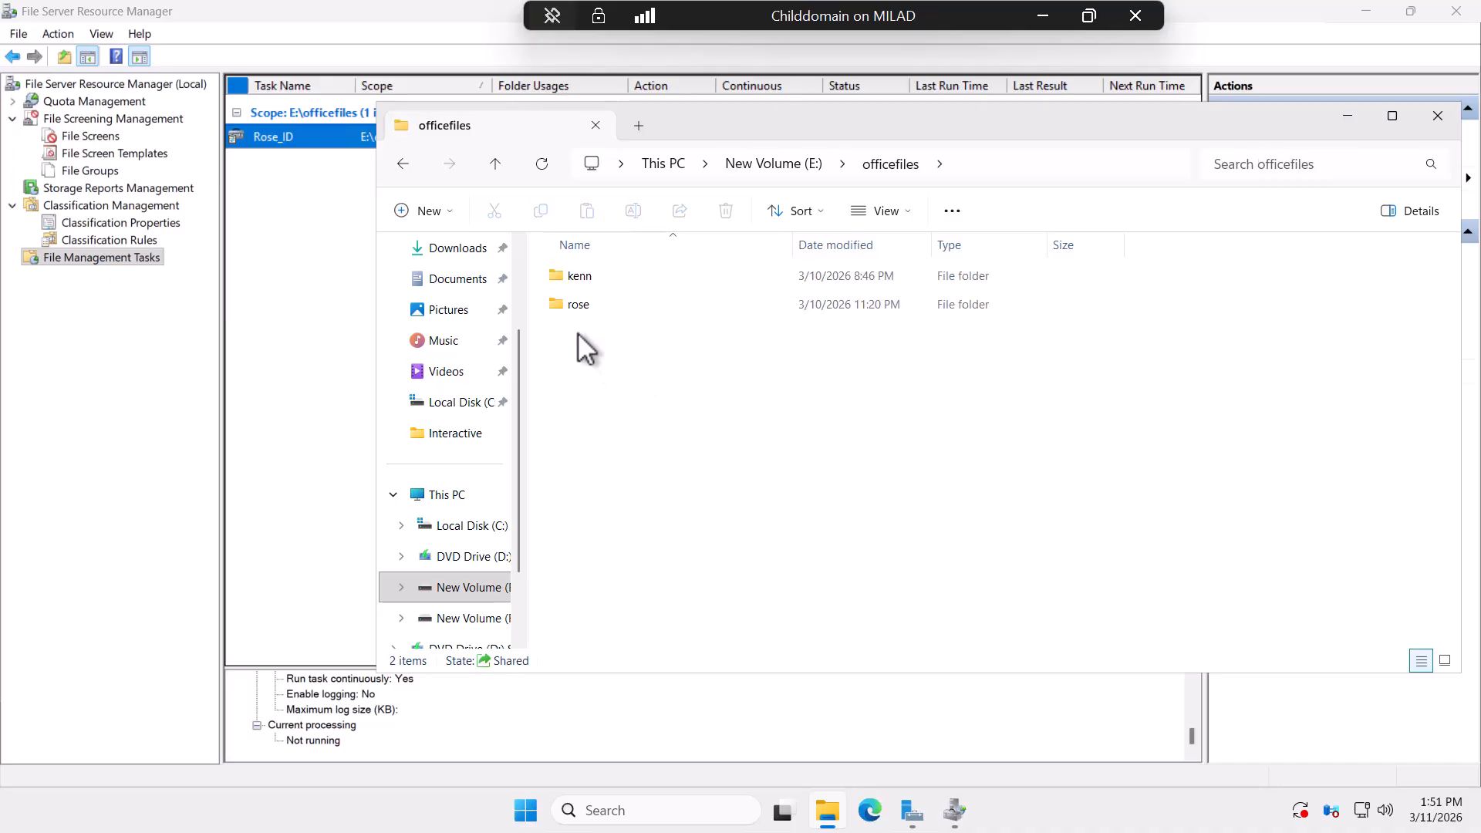
left_click(586, 303)
double_click(586, 304)
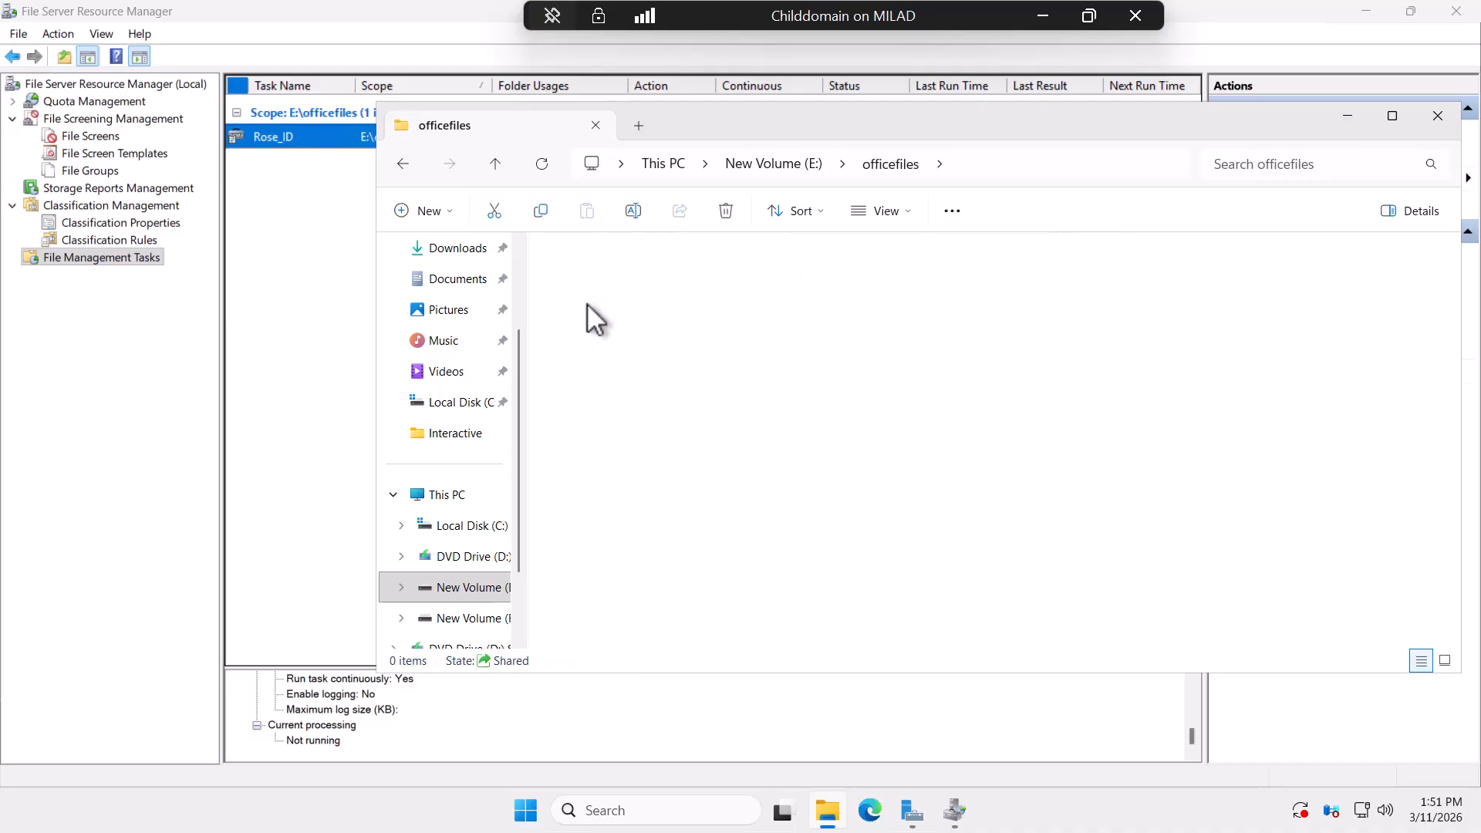
double_click(591, 281)
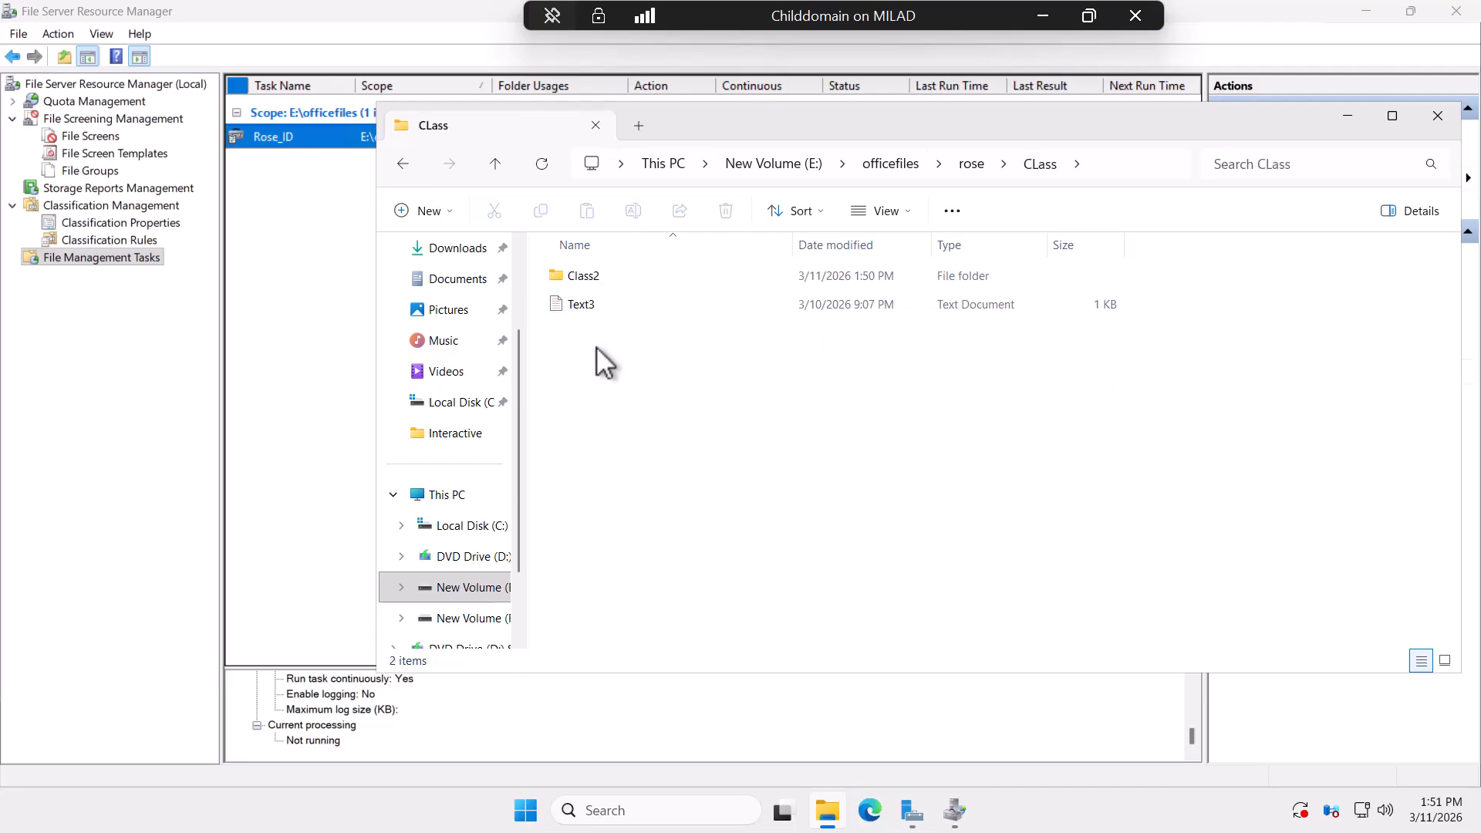
Check the contents of Text3 in the original Class2 folder, close it, and return to the officefiles folder
left_click(589, 276)
double_click(590, 274)
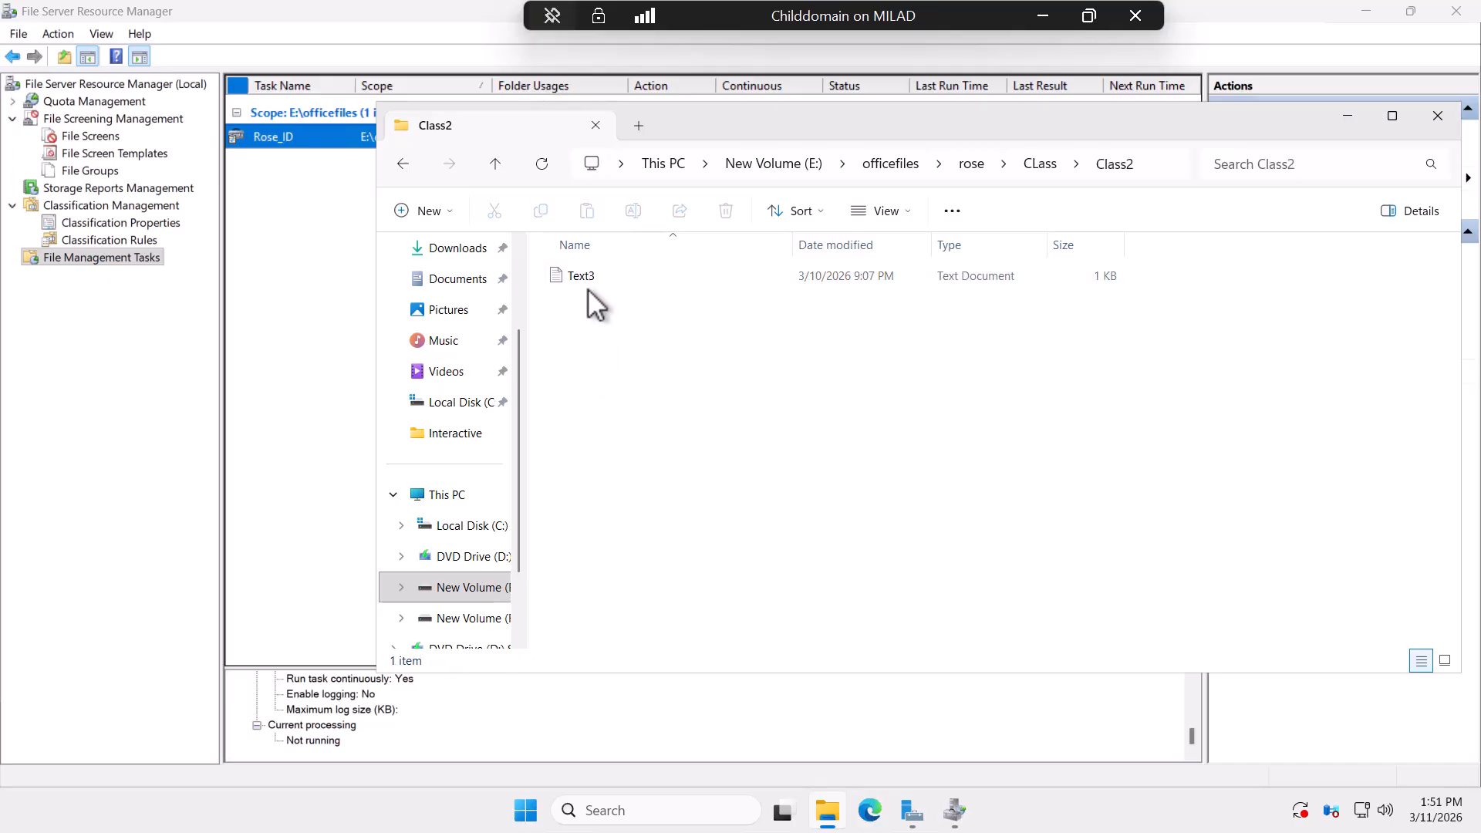
double_click(596, 280)
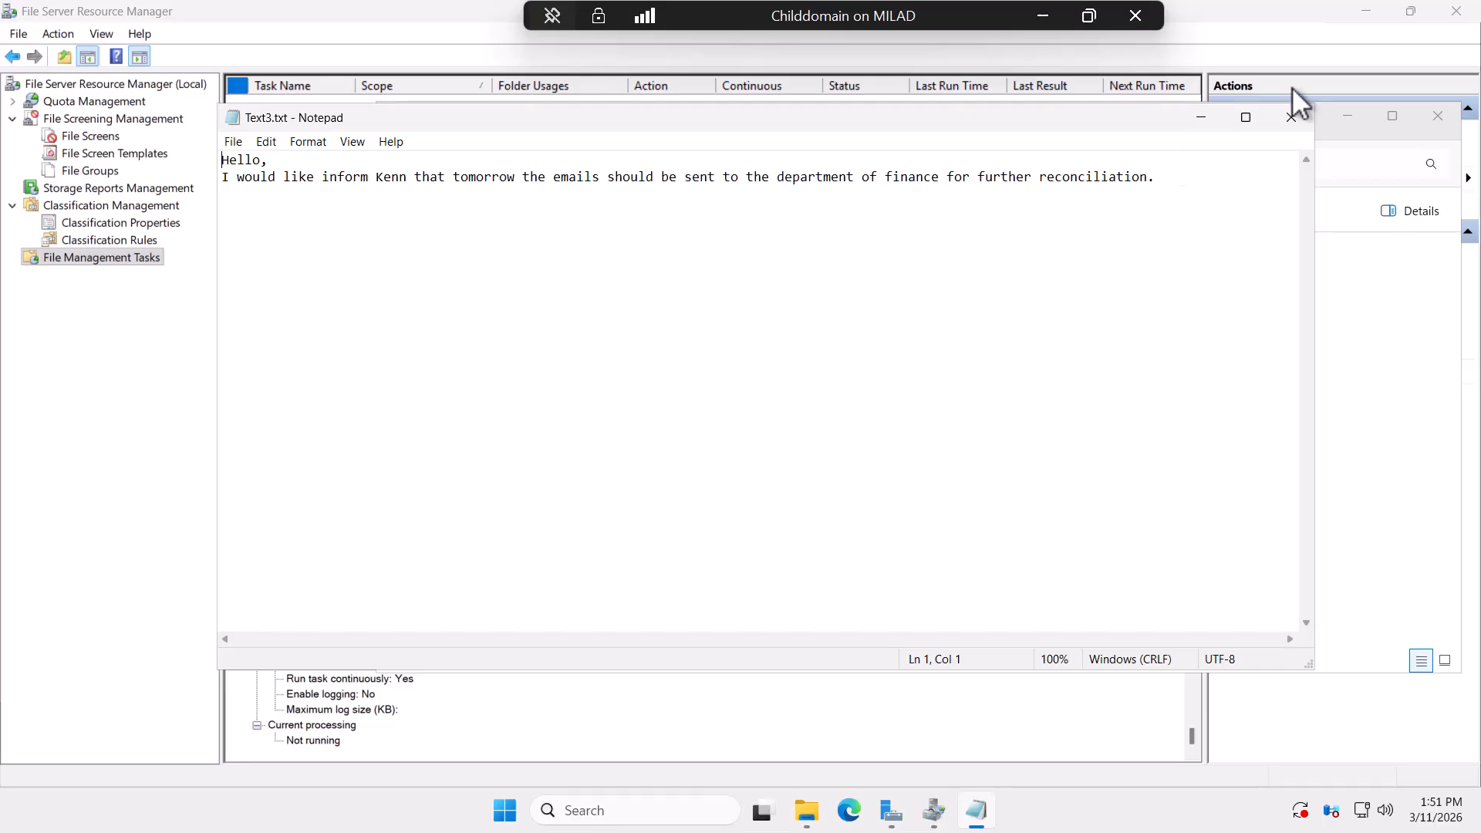
left_click(1289, 116)
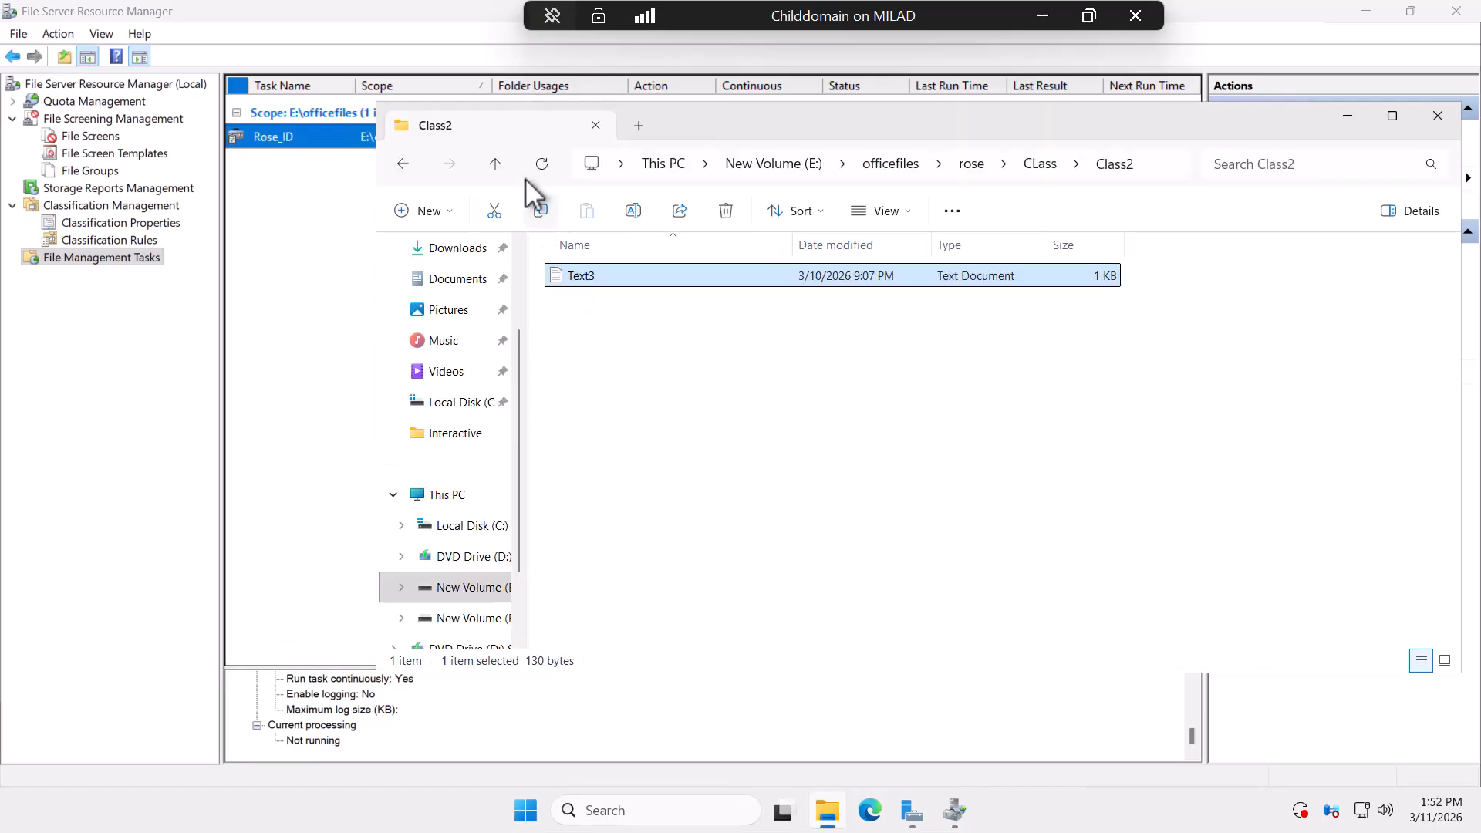
left_click(494, 163)
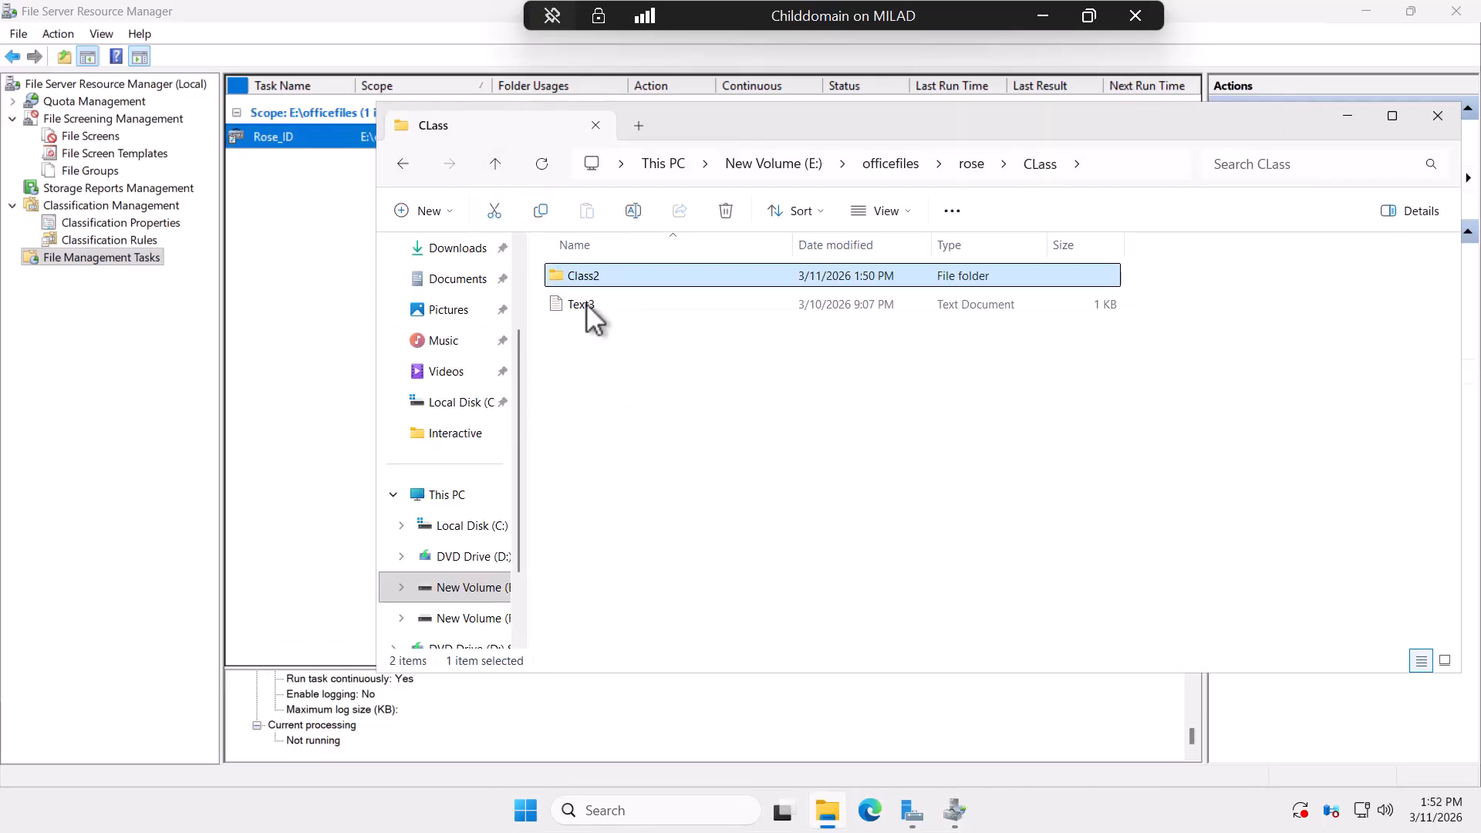
left_click(491, 164)
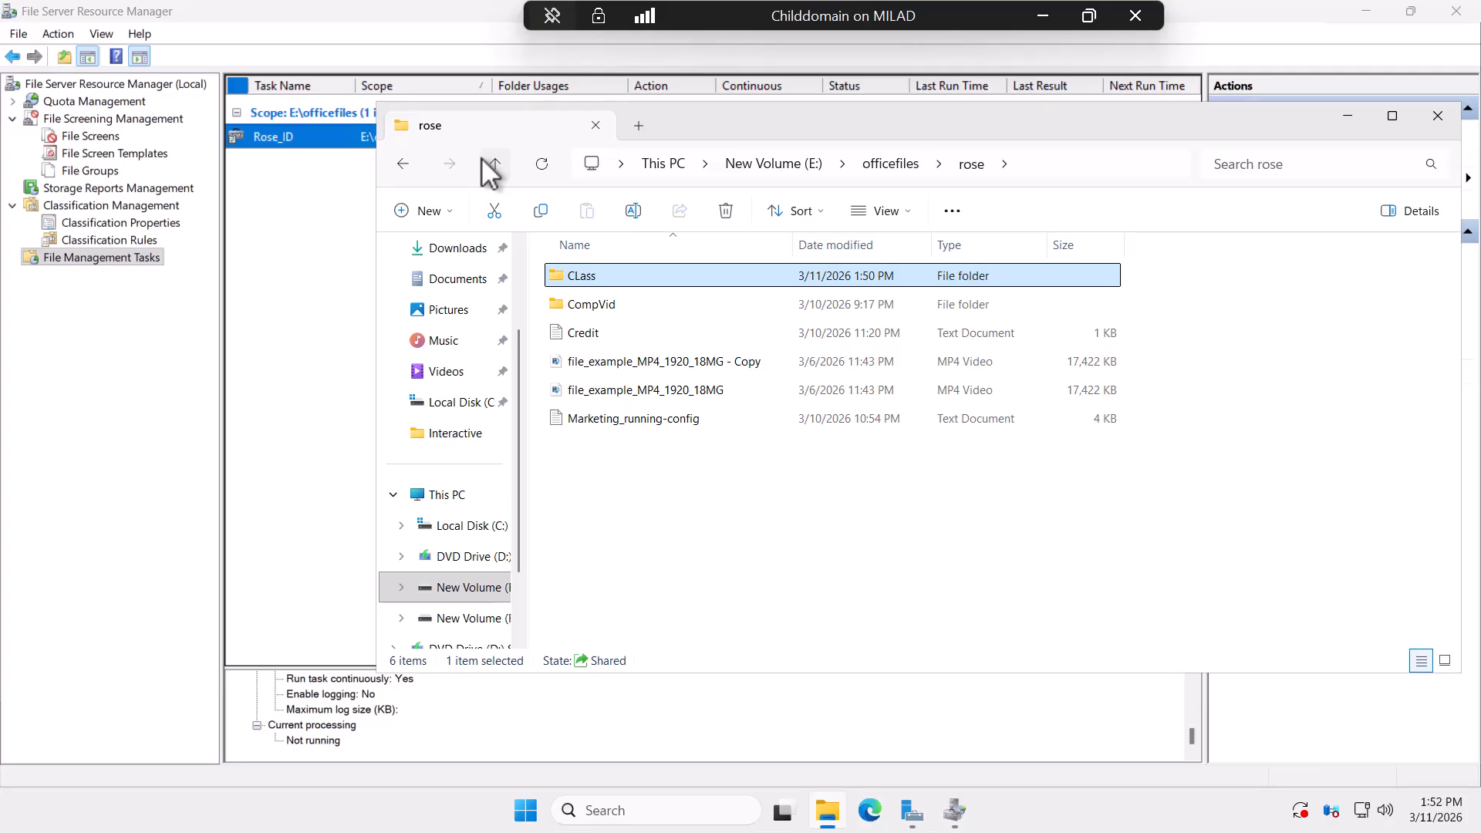
left_click(492, 164)
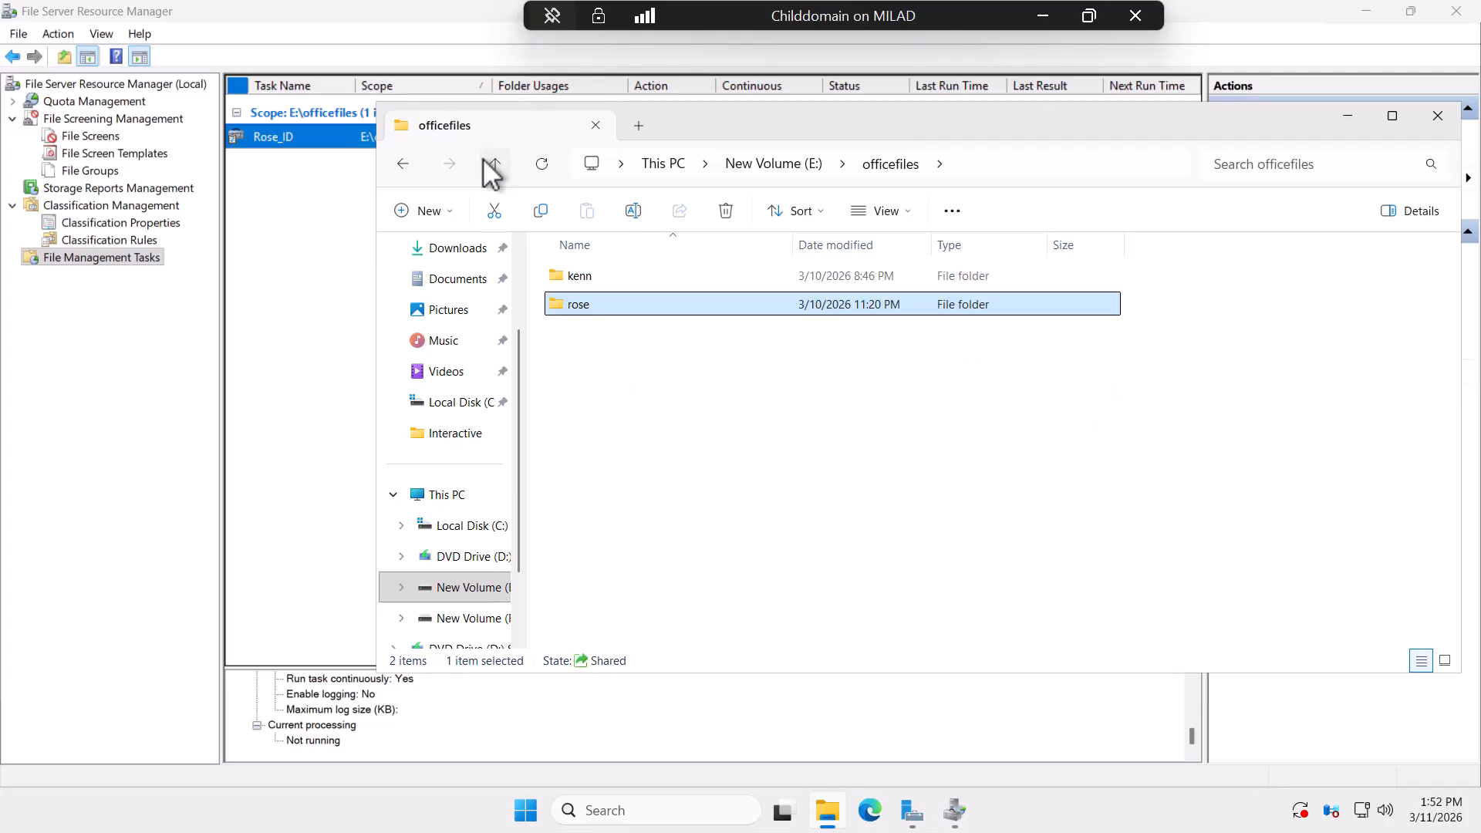